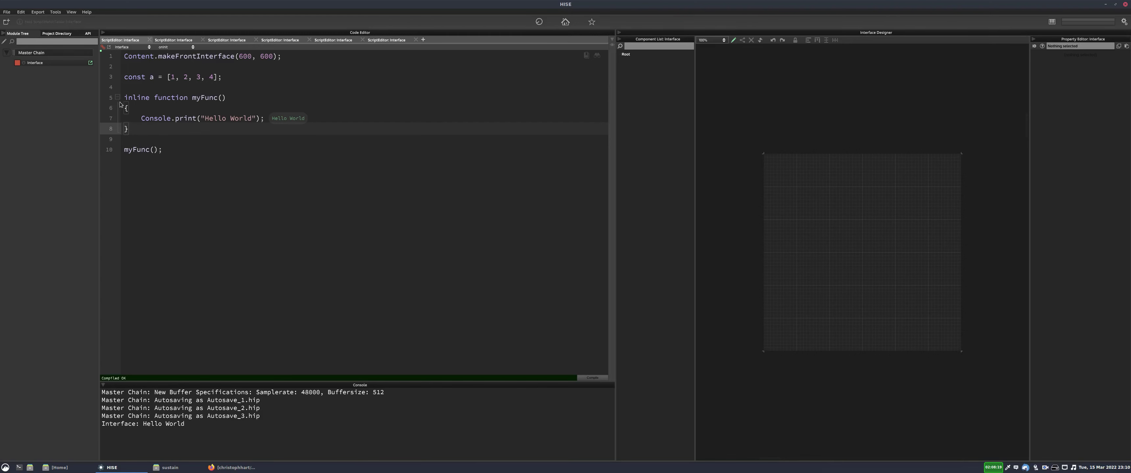
Collapse and re-expand the body of the myFunc function in the script.
click(117, 98)
click(119, 97)
click(118, 97)
click(117, 98)
click(245, 230)
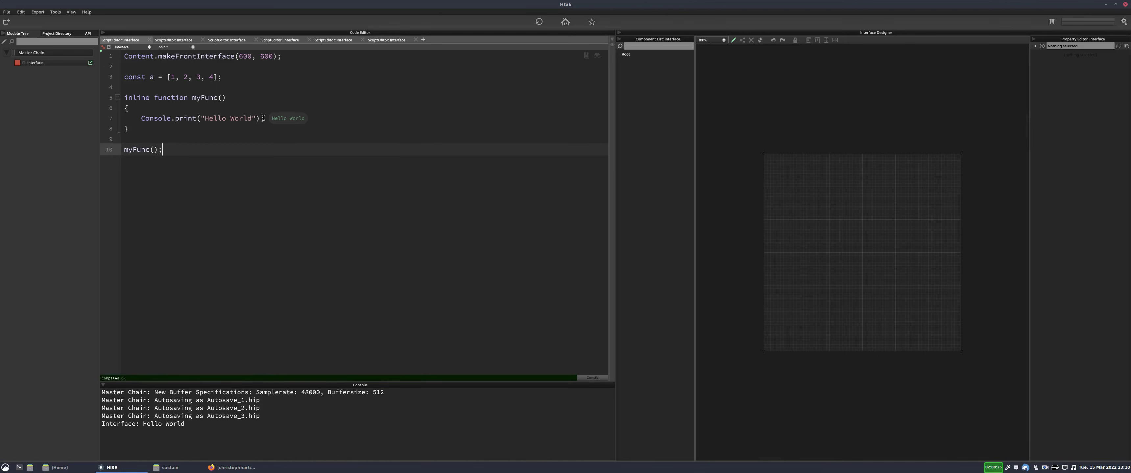
Compare the Console.print statement on line 7 with its Hello World output in the console.
drag(264, 118, 210, 130)
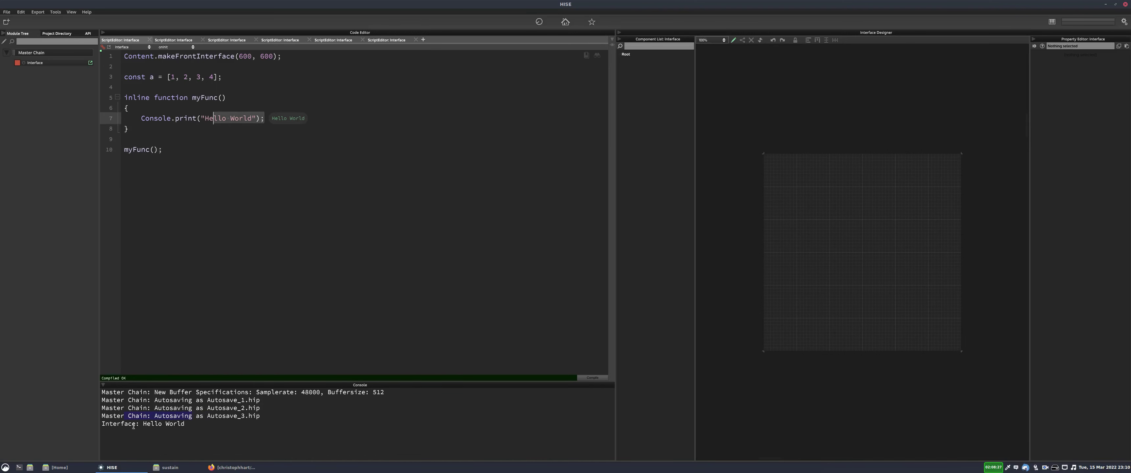
click(206, 316)
click(311, 120)
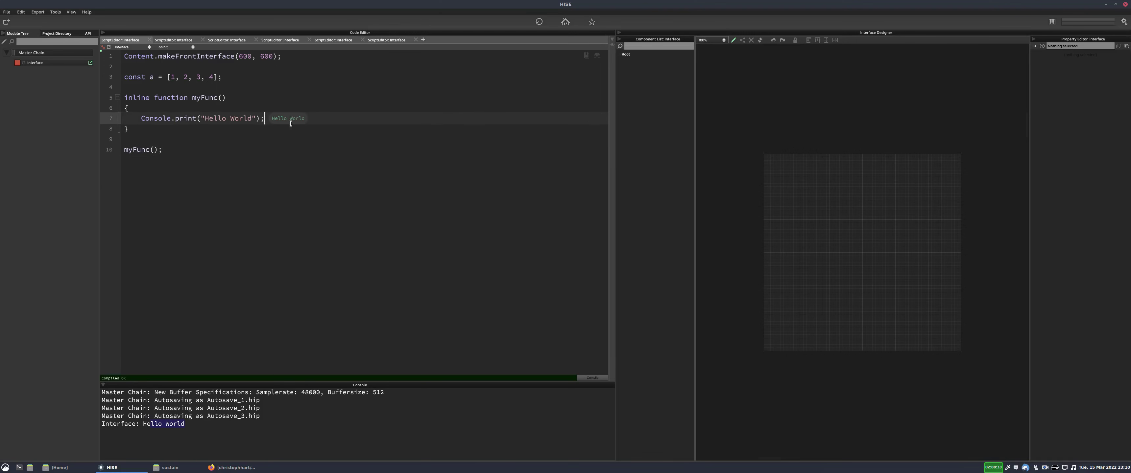
Set a breakpoint on line 7 of the script, remove it again, and recompile.
click(106, 118)
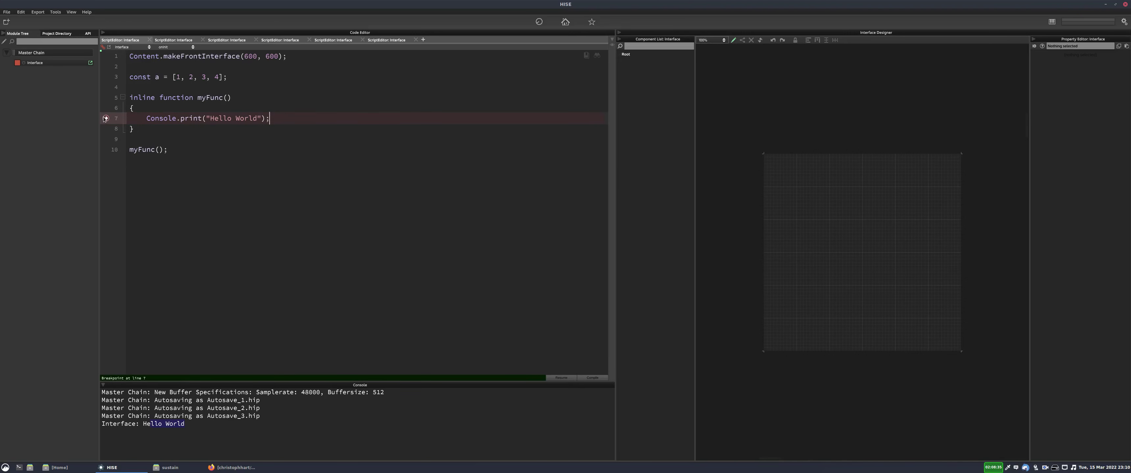
click(105, 118)
key(F5)
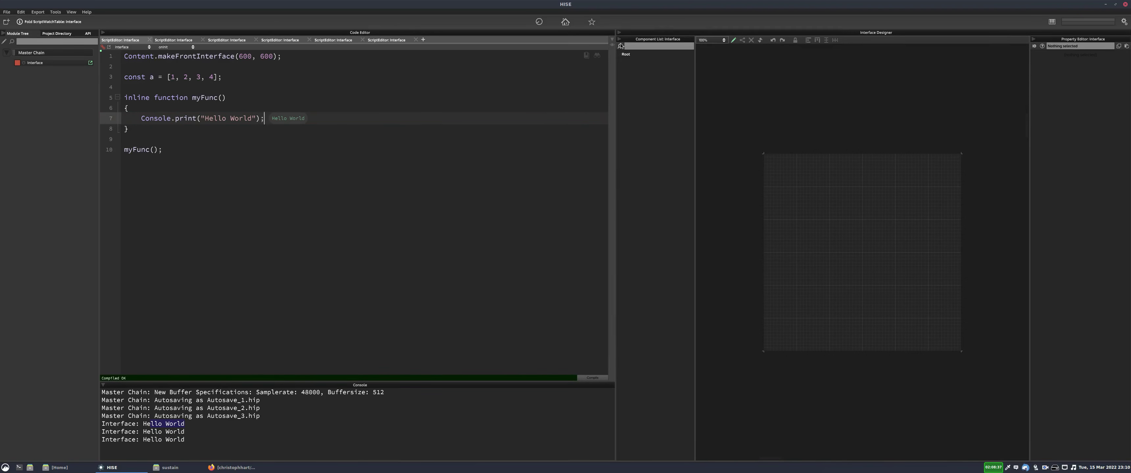
Reveal the script watch table, inspect the elements of array a in the list and in their own viewer, and fold the table away.
click(611, 41)
click(480, 63)
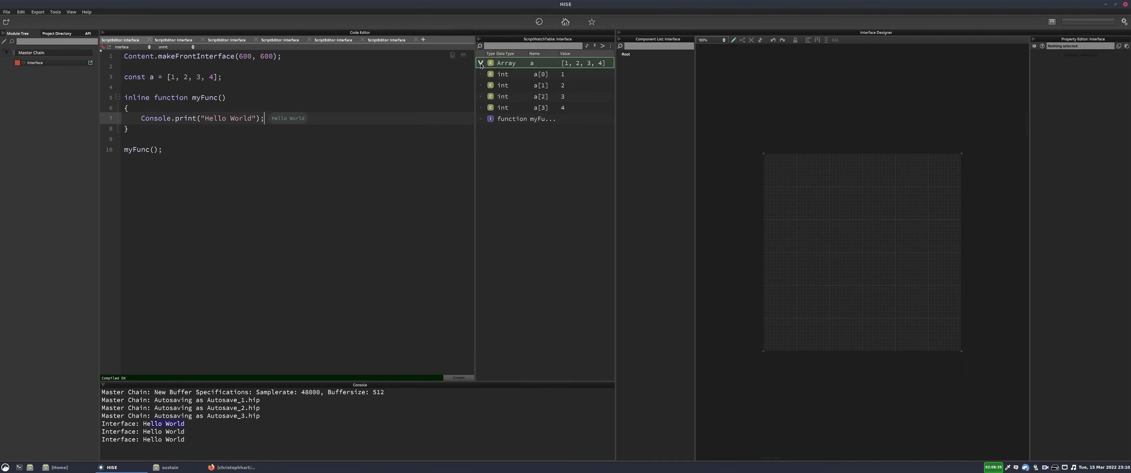
right_click(536, 64)
click(538, 66)
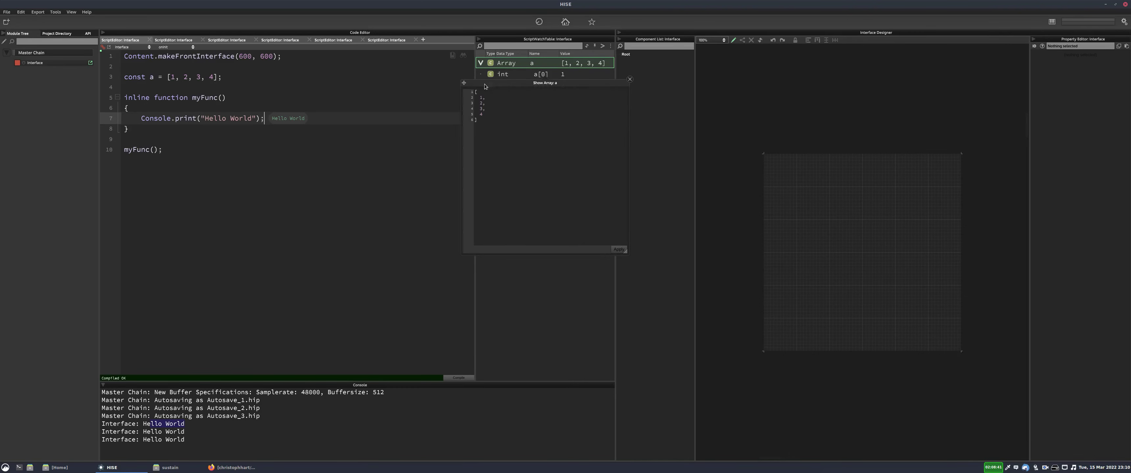
click(629, 80)
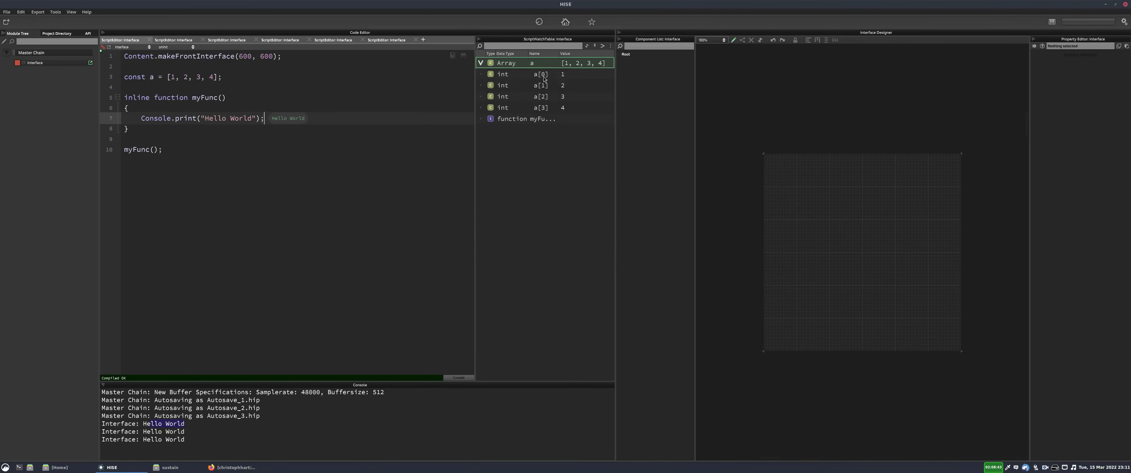
click(479, 39)
Comment out the myFunc() call on line 10 and clear the console.
click(197, 148)
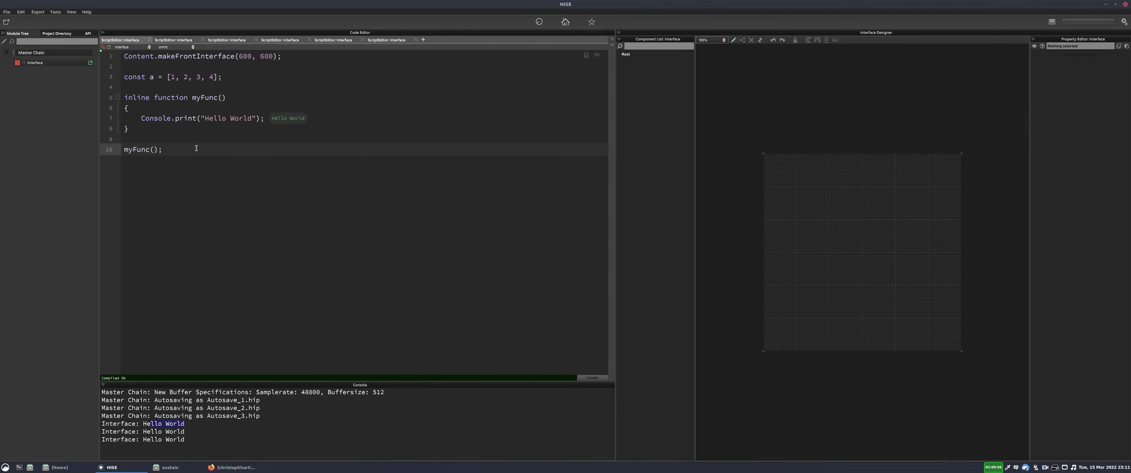
key(Home)
text(//)
right_click(203, 410)
click(222, 415)
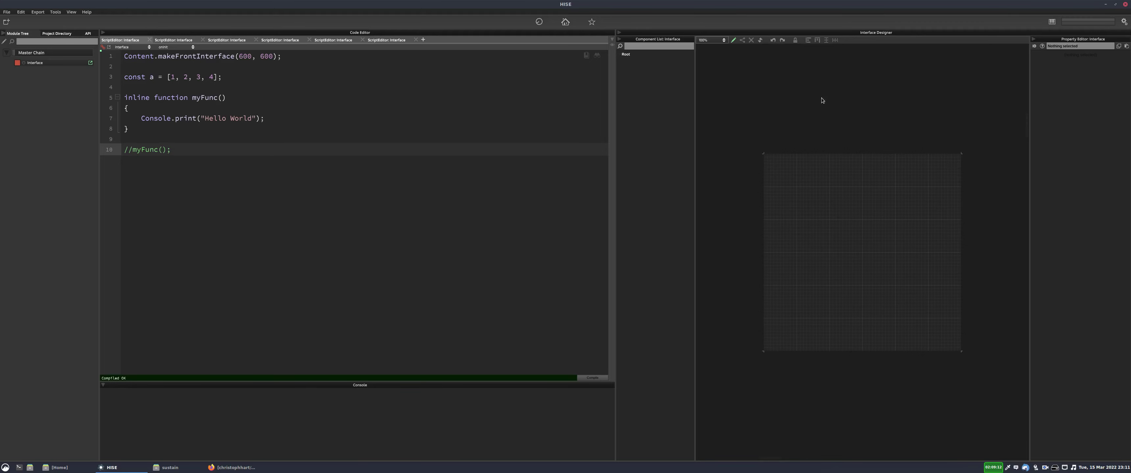
Fold away the code editor and add a slider near the upper-left corner of the interface canvas.
click(102, 32)
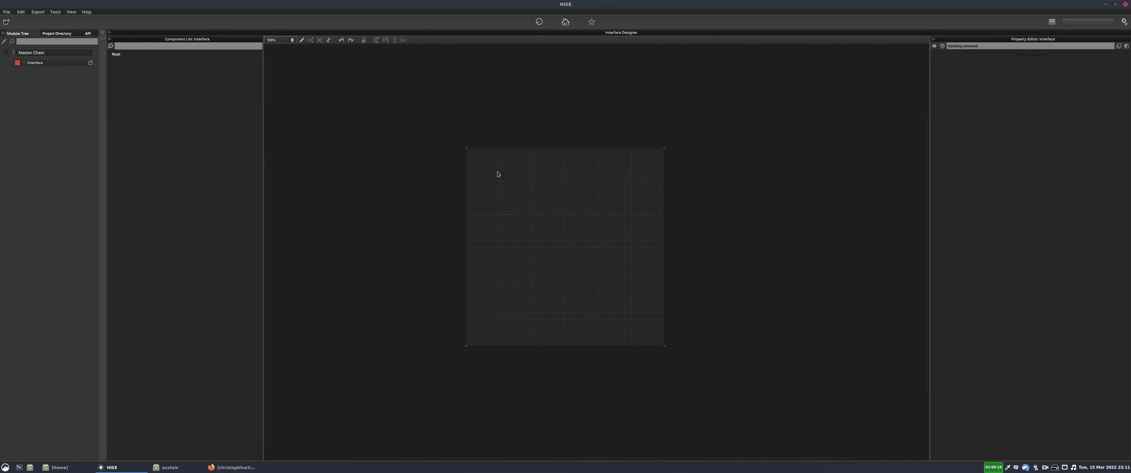
right_click(513, 157)
click(567, 172)
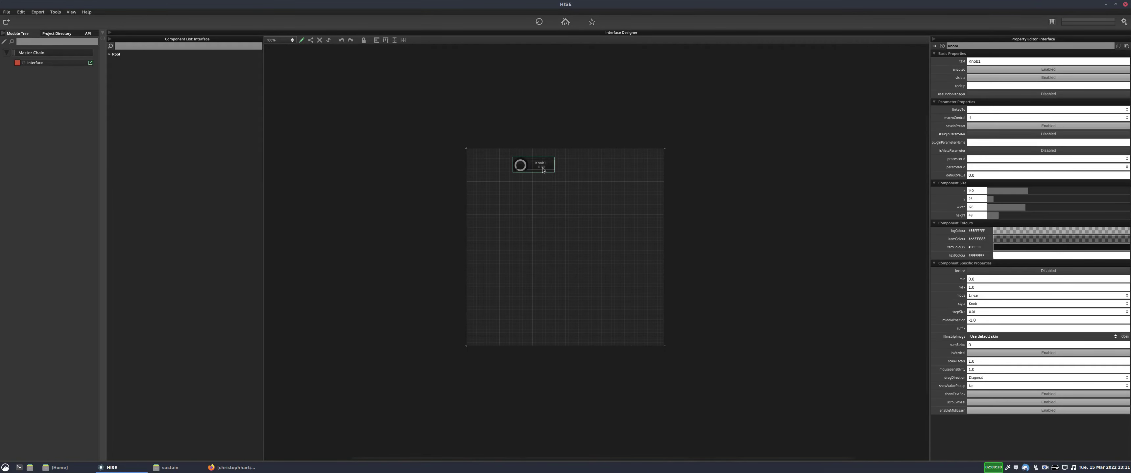
drag(520, 165, 483, 177)
Add a button beside and below the knob, and add a table enlarged to fill the area under the knob.
right_click(568, 195)
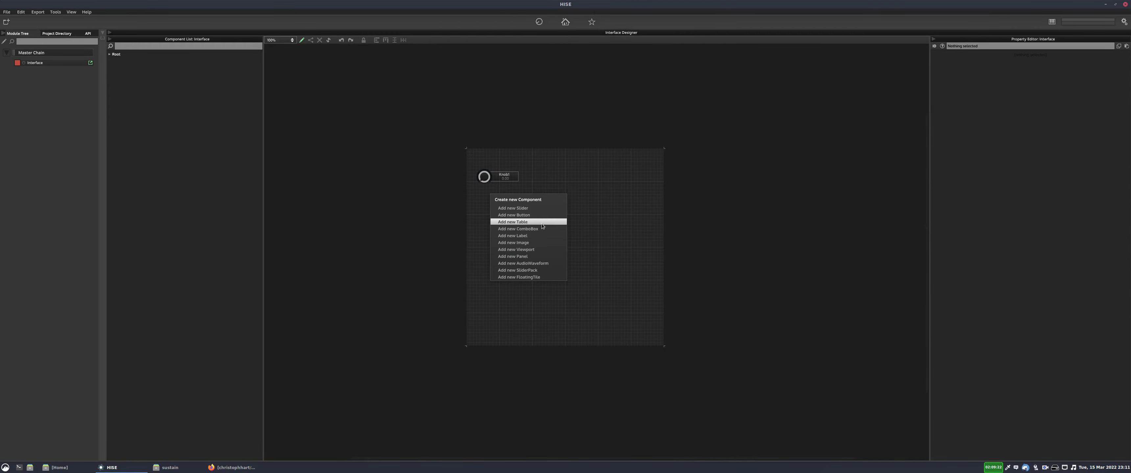
click(513, 222)
right_click(523, 240)
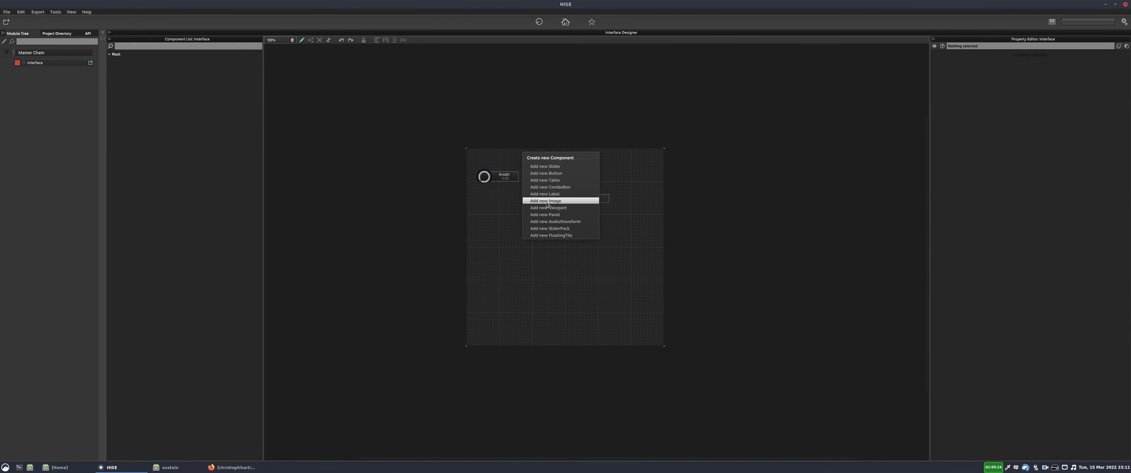
click(545, 181)
drag(536, 251, 568, 300)
Add a slider pack to the right of the table and enlarge it to about 250 by 200 pixels.
click(611, 247)
right_click(611, 247)
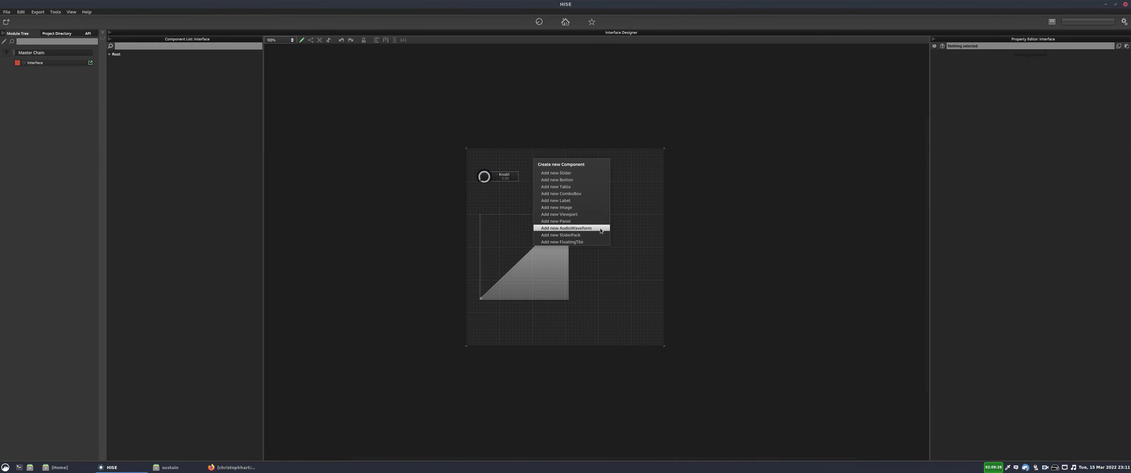
click(602, 235)
mouse_move(644, 273)
mouse_down()
mouse_move(620, 247)
mouse_move(657, 281)
mouse_up()
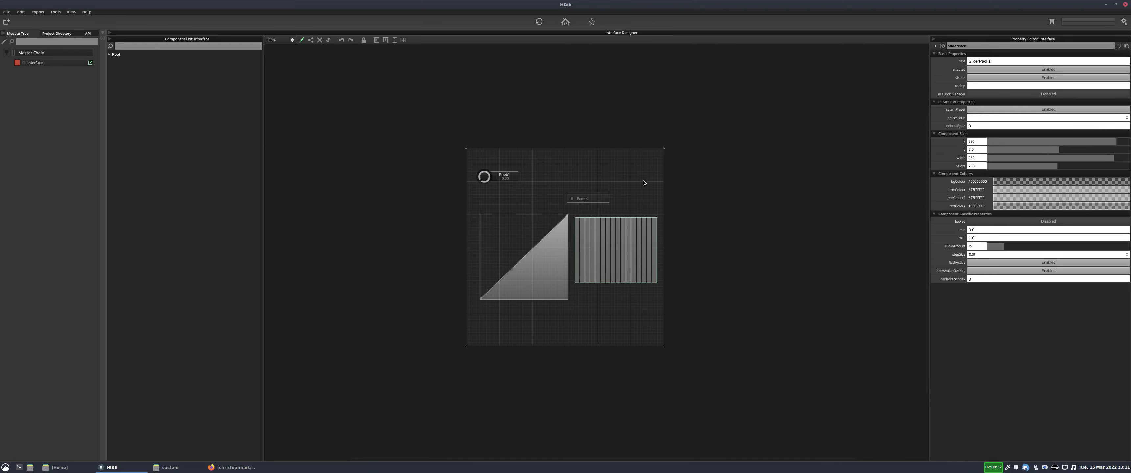
Switch to presentation mode, then try the controls by adding a curve point to the table and drawing a falling pattern in the slider pack.
click(402, 101)
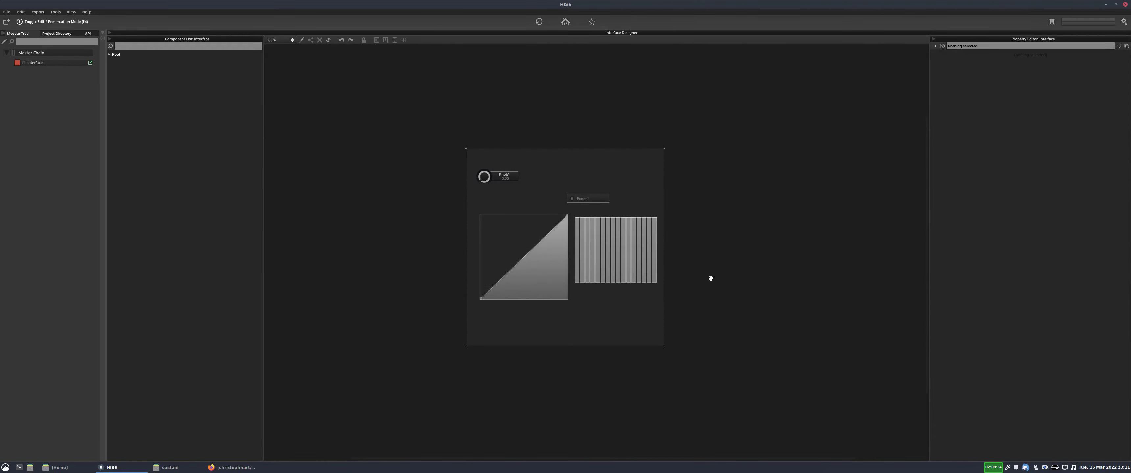
drag(576, 257, 655, 232)
click(506, 243)
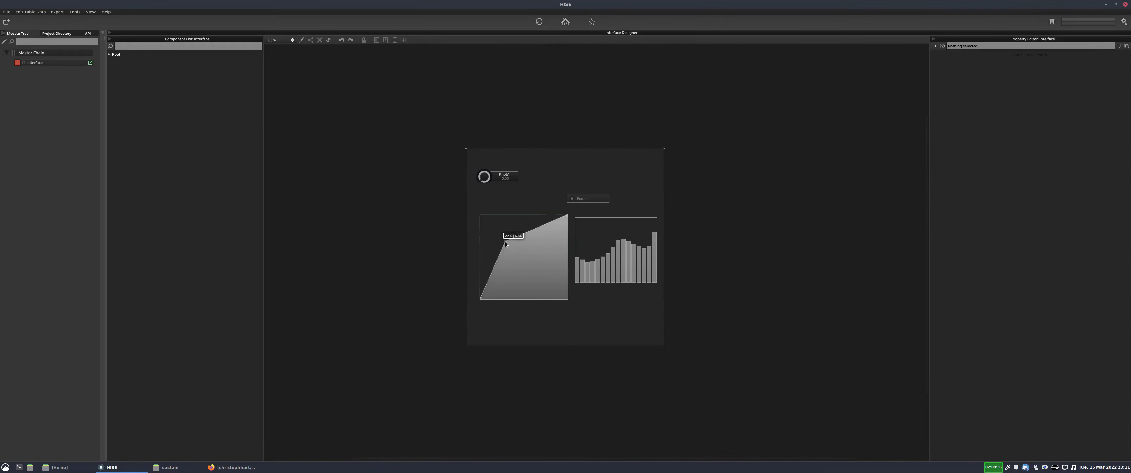
drag(506, 244, 499, 243)
mouse_move(580, 238)
mouse_down()
mouse_move(606, 227)
mouse_move(647, 252)
mouse_move(595, 249)
mouse_up()
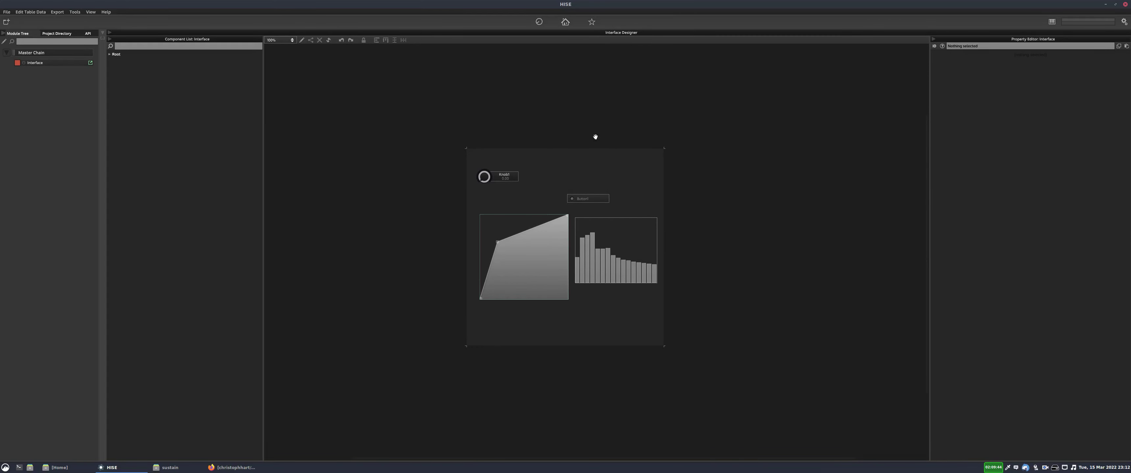
Open the floating interface preview, move it beside the canvas to compare, and close it.
click(565, 22)
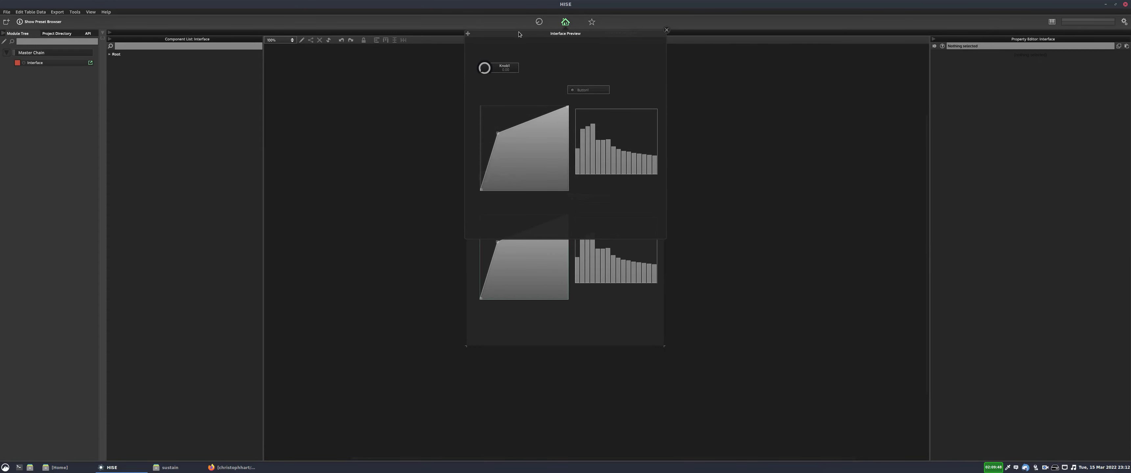
drag(467, 35, 238, 104)
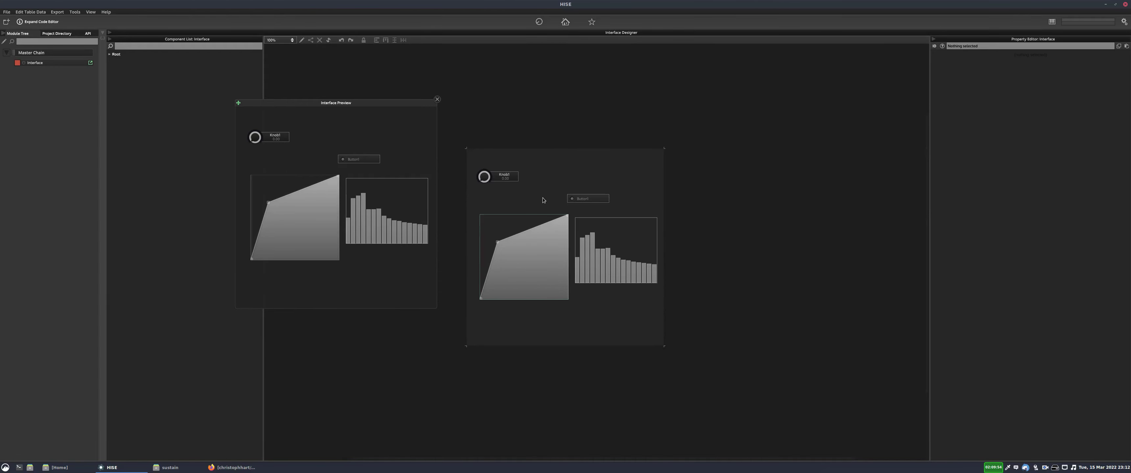
click(437, 101)
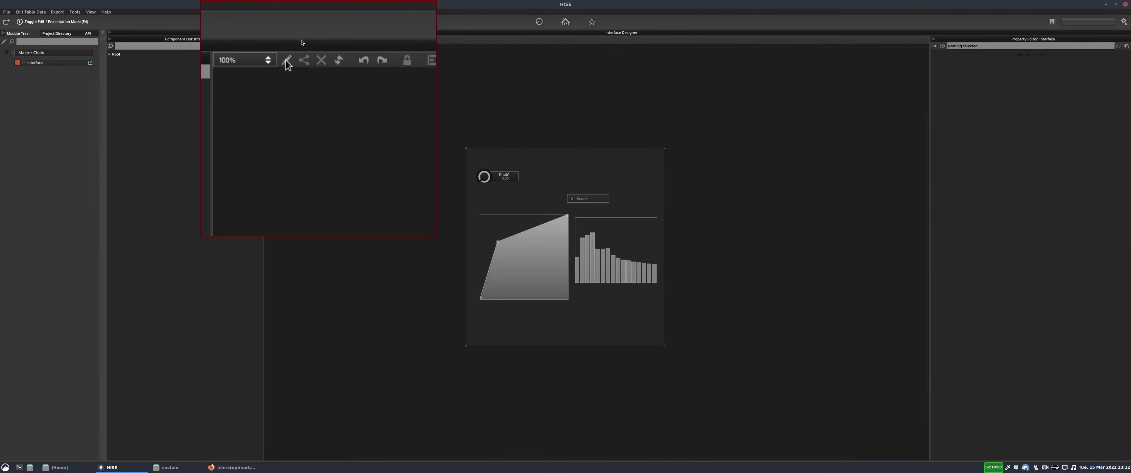
Return the interface designer to edit mode and set the canvas zoom to 150%.
click(302, 40)
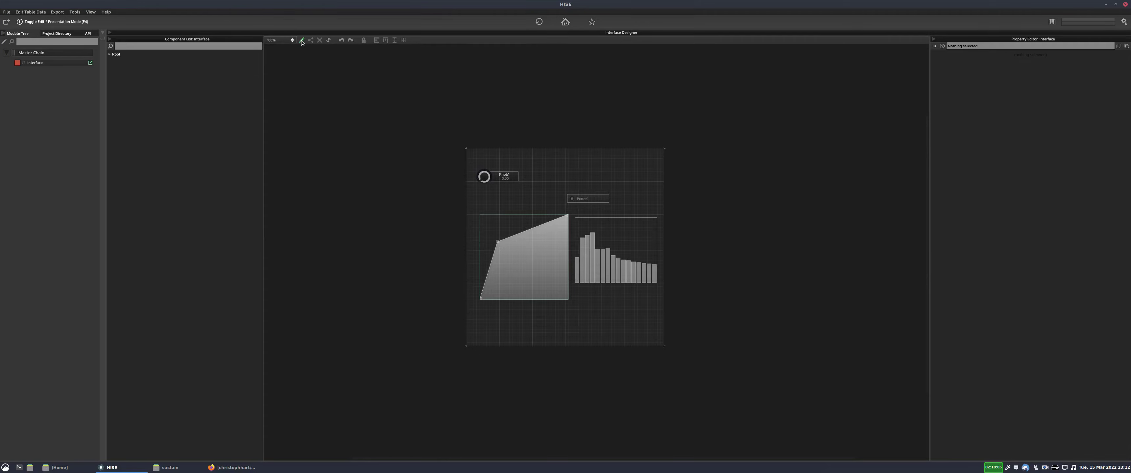
click(280, 40)
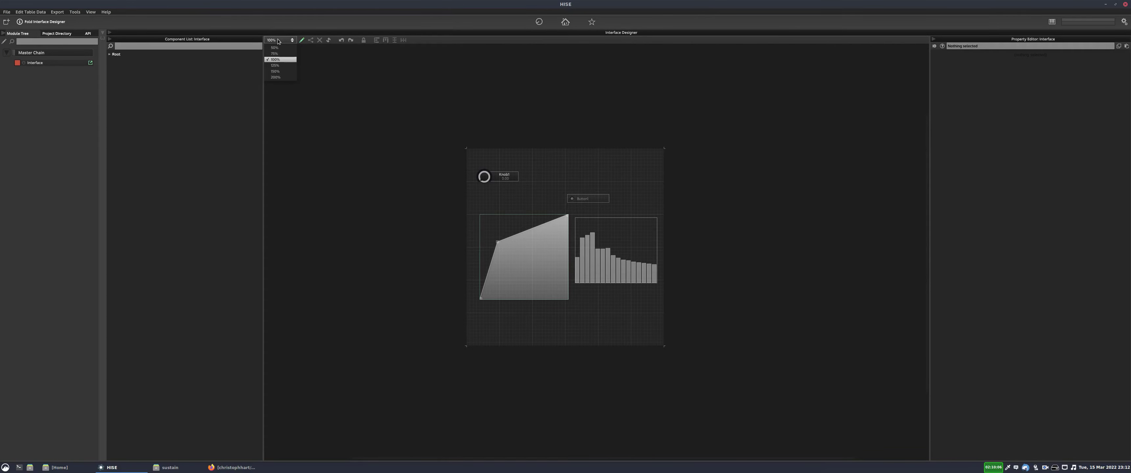
click(280, 71)
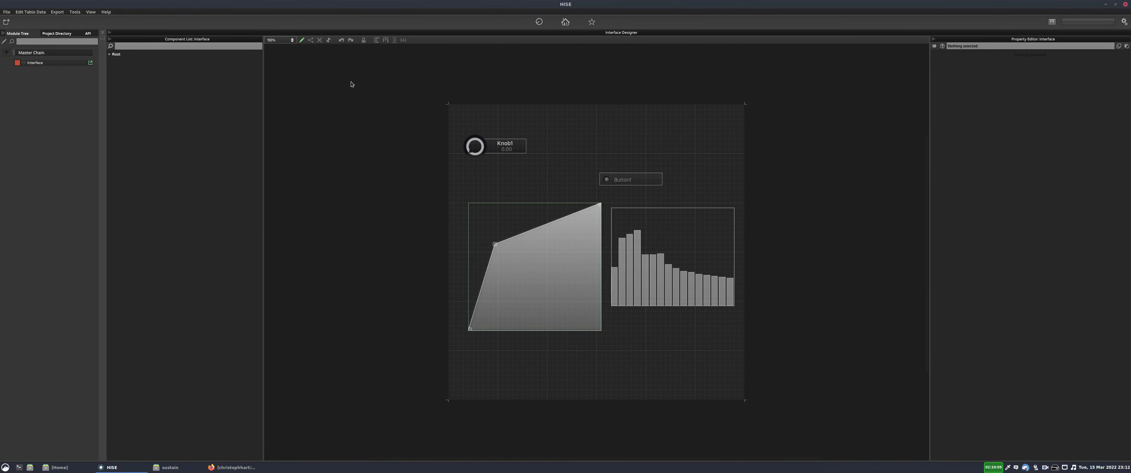
Reposition and resize the knob to about 150 by 50 pixels near the canvas's upper-left corner.
click(494, 153)
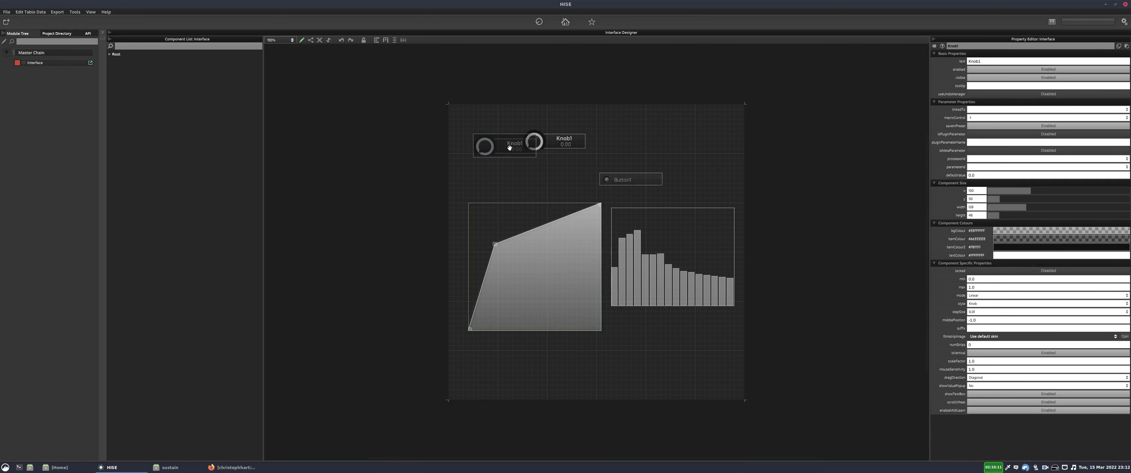
mouse_move(526, 152)
mouse_down()
mouse_move(571, 159)
mouse_move(537, 152)
mouse_up()
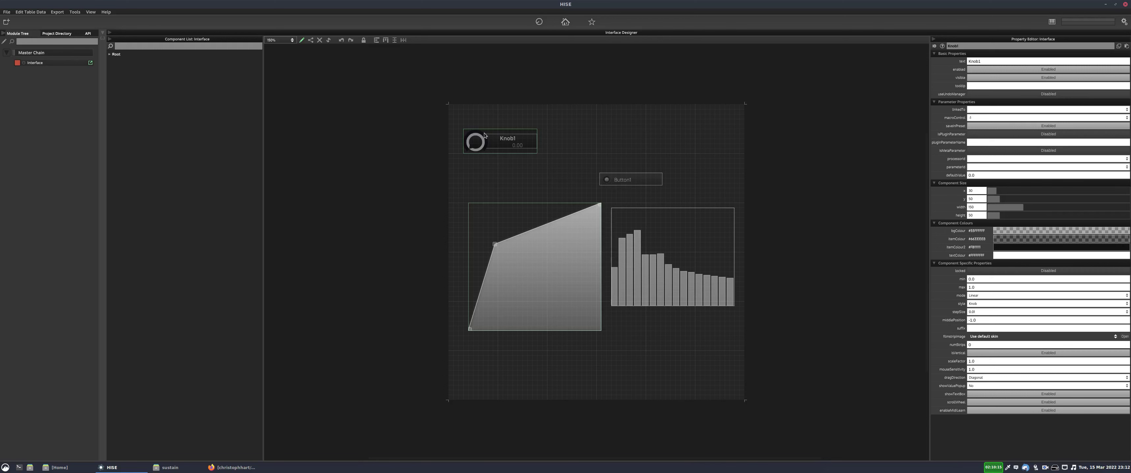
Select the button and the knob in turn to compare their available properties.
click(643, 178)
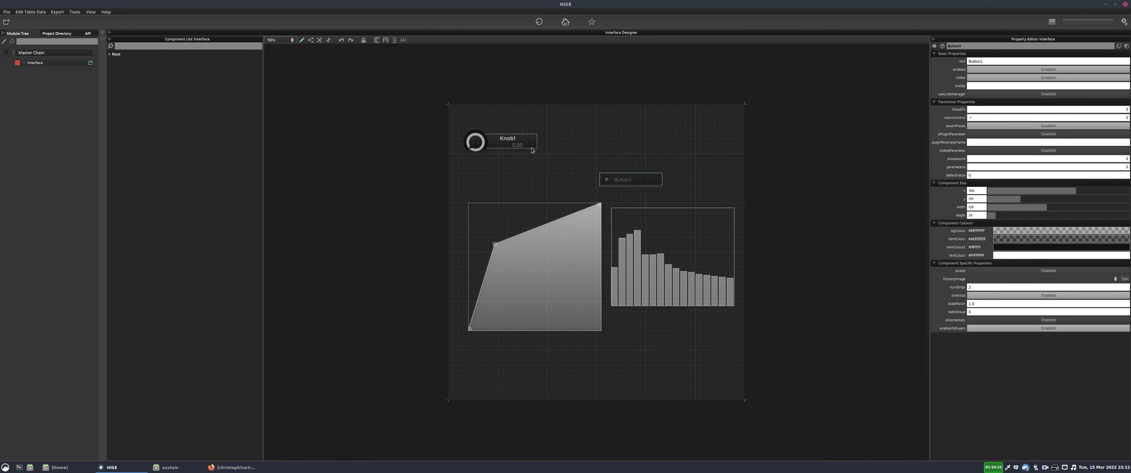
click(493, 142)
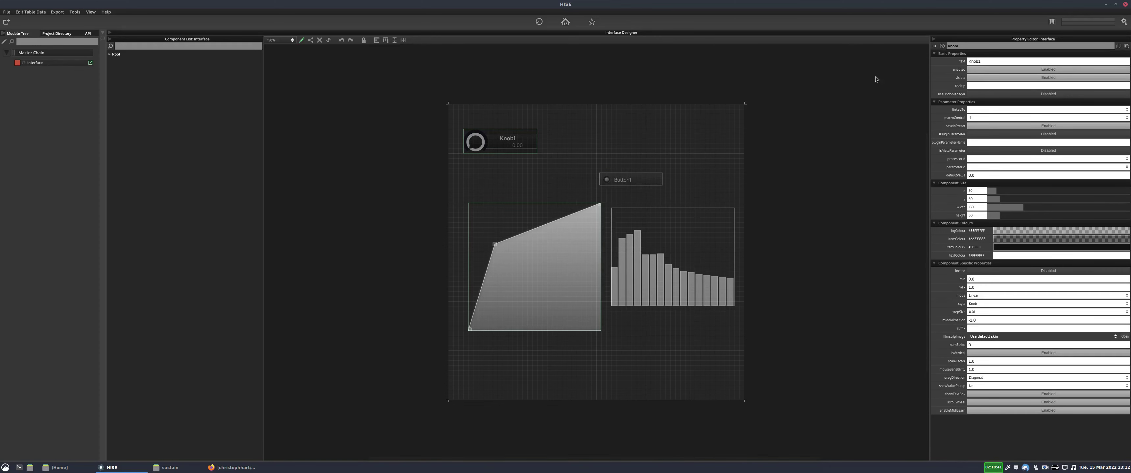
click(613, 180)
Change the knob's text property to Volume.
click(520, 141)
click(978, 58)
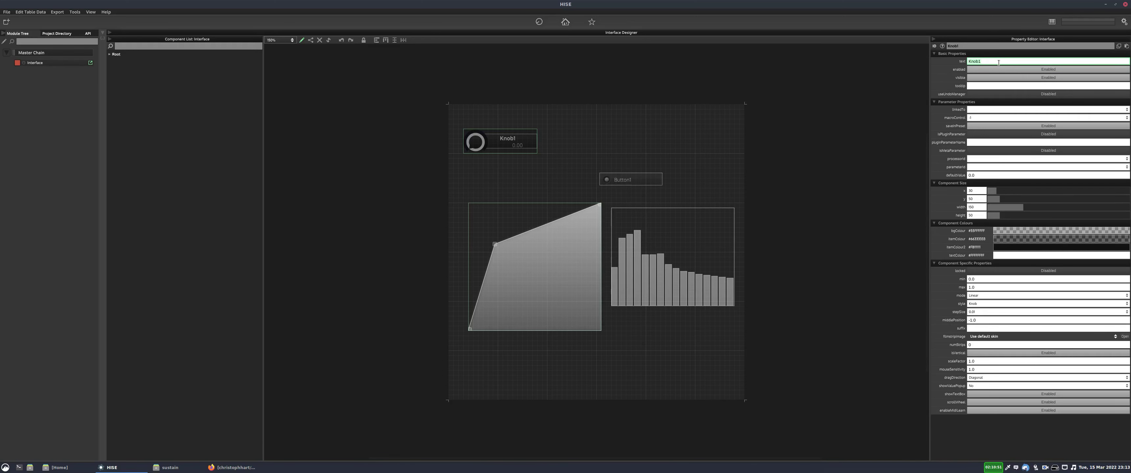
key(BackSpace)
key(BackSpace)
key(BackSpace)
key(BackSpace)
key(BackSpace)
text(Volume)
click(110, 34)
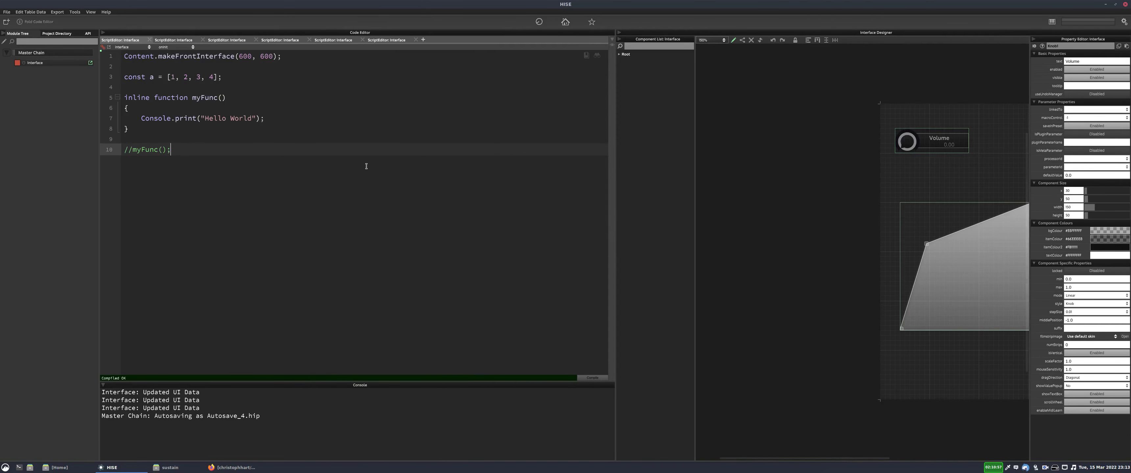
click(102, 32)
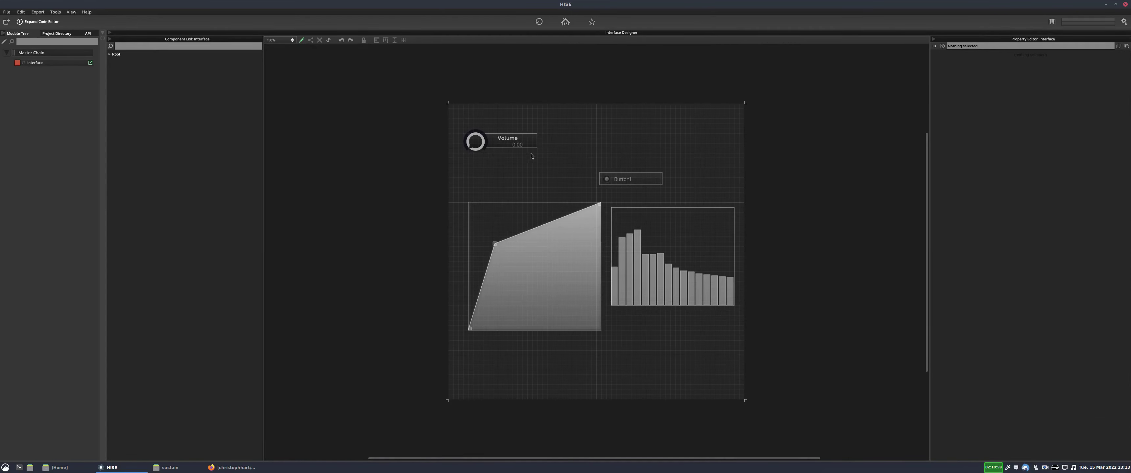
Shift the Volume knob to the right and upward by adjusting its x and y position properties.
click(475, 147)
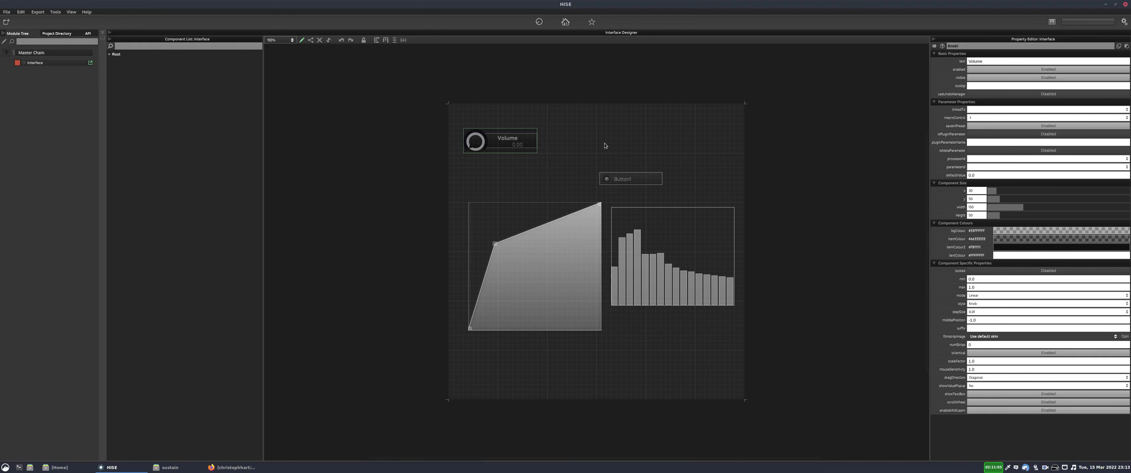
scroll(997, 192, up, 5)
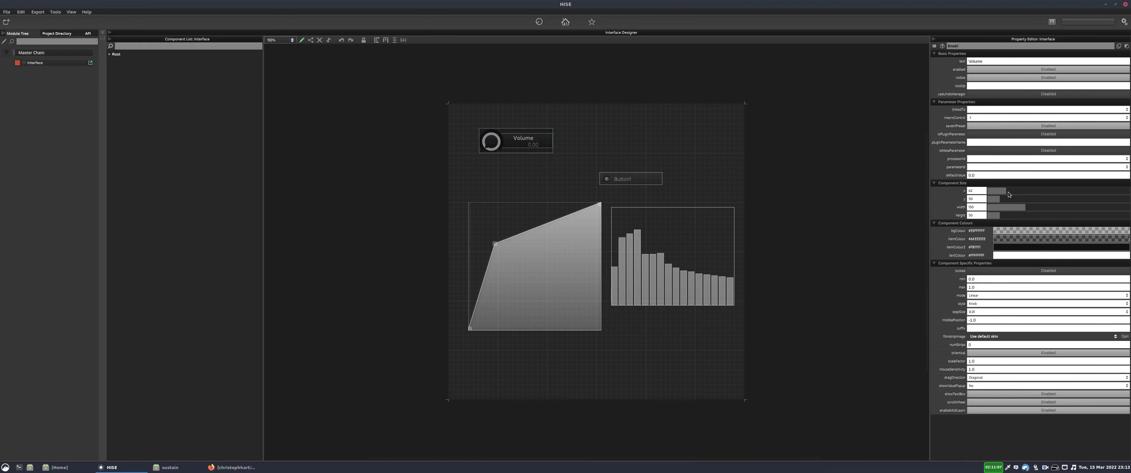
scroll(997, 201, down, 5)
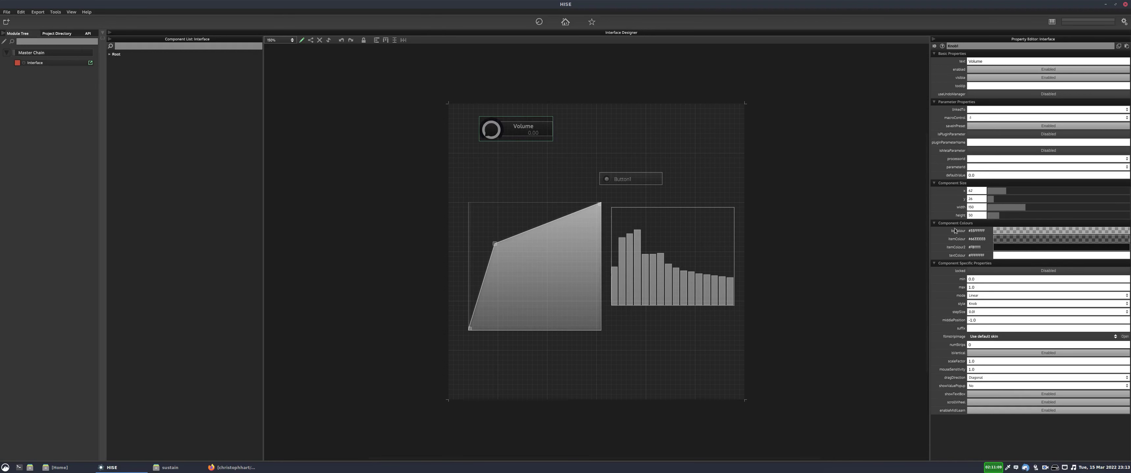
Change the Volume knob's itemColour2 property to bright red.
click(1008, 251)
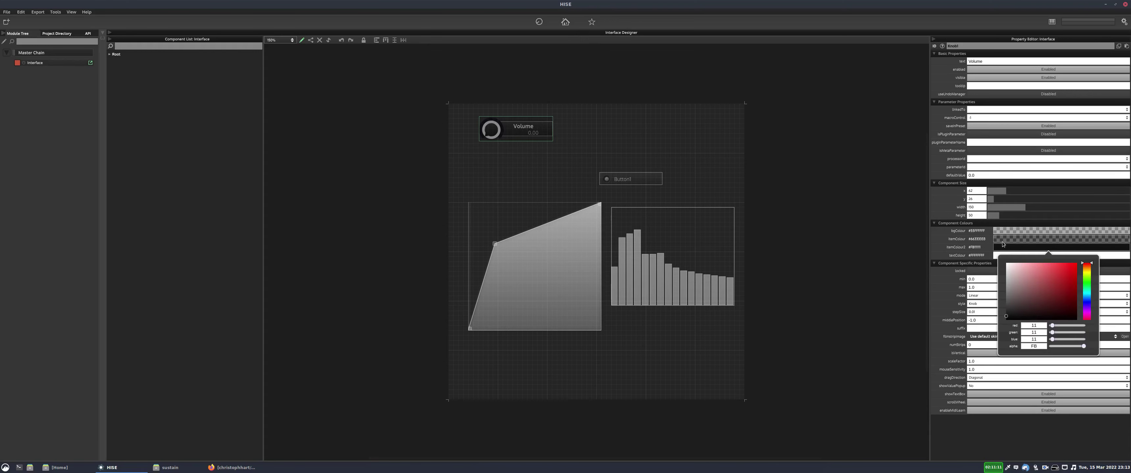
drag(1054, 317, 1085, 252)
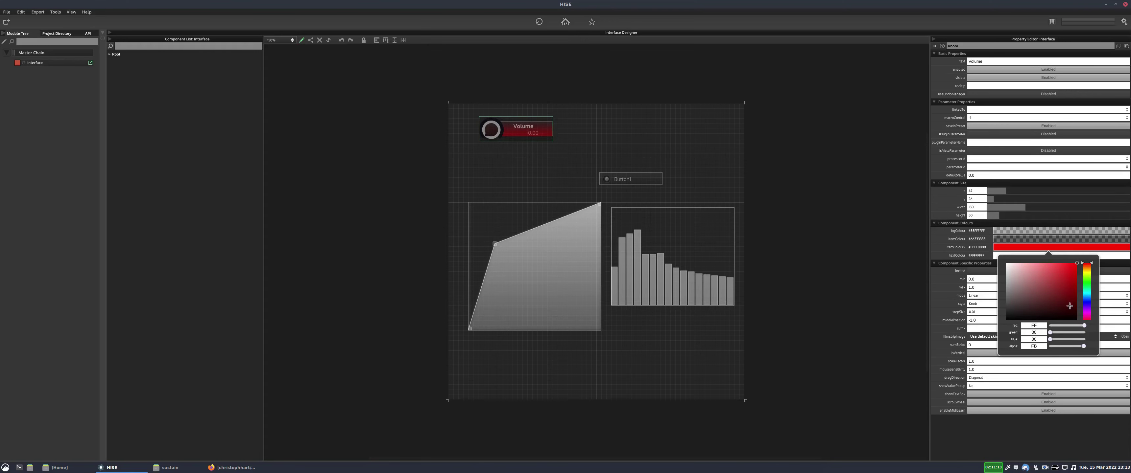
click(956, 257)
Set the Volume knob's maximum to 127 and its step size to 1.
click(961, 286)
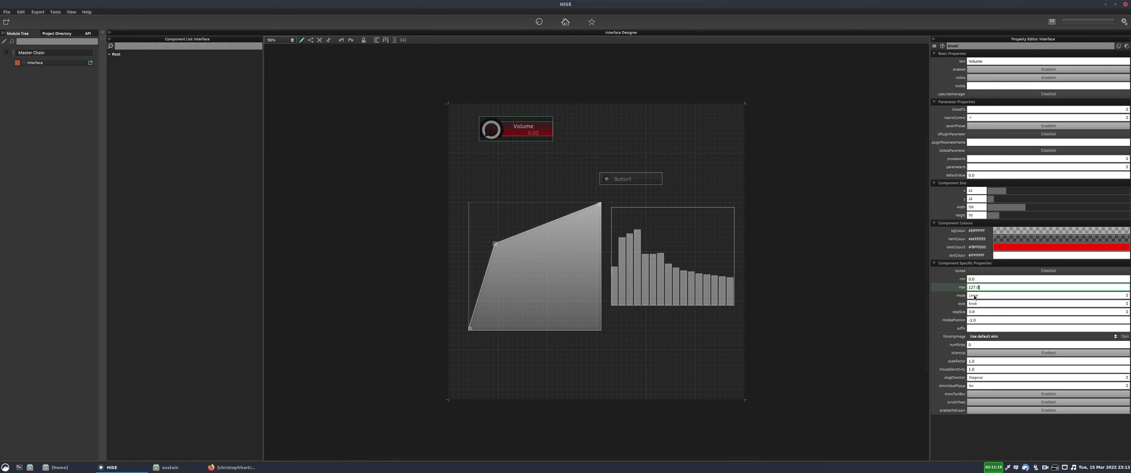
click(976, 314)
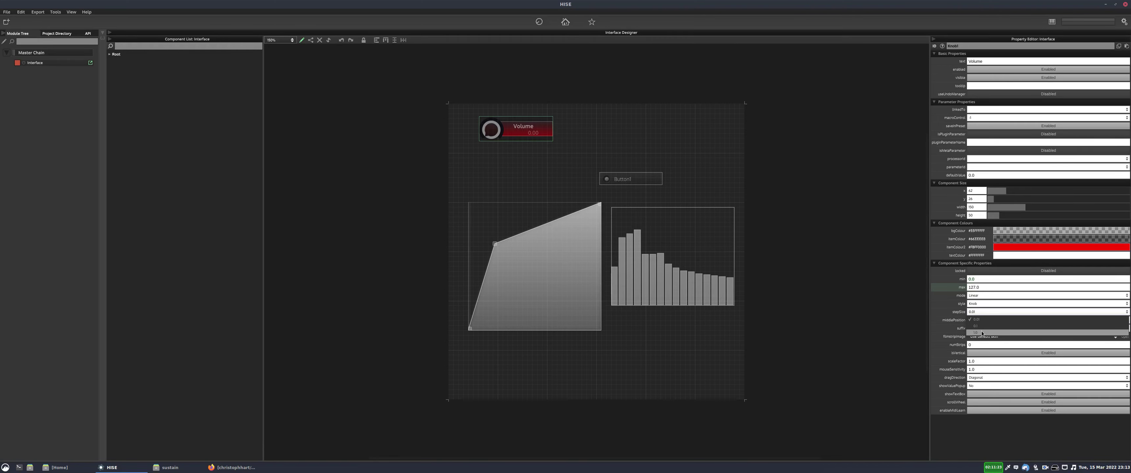
click(980, 333)
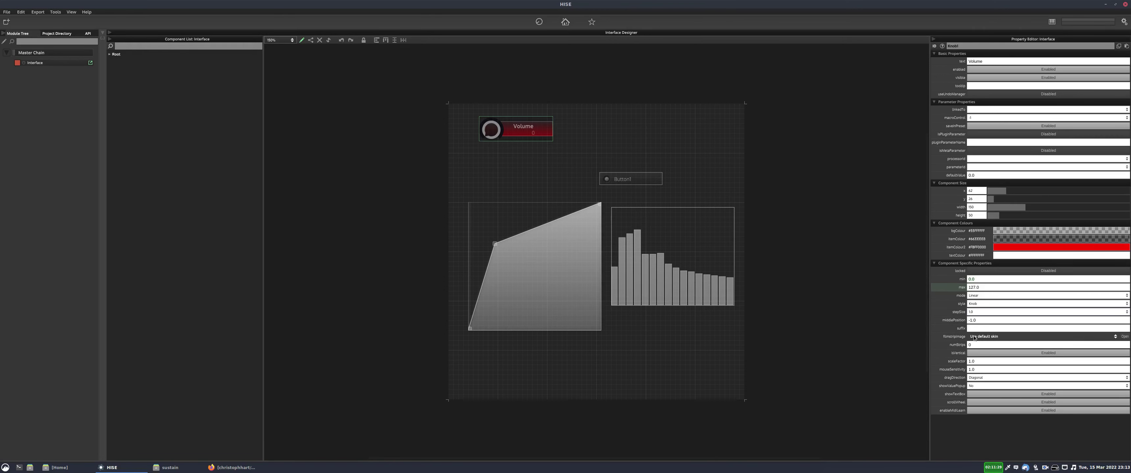
click(979, 344)
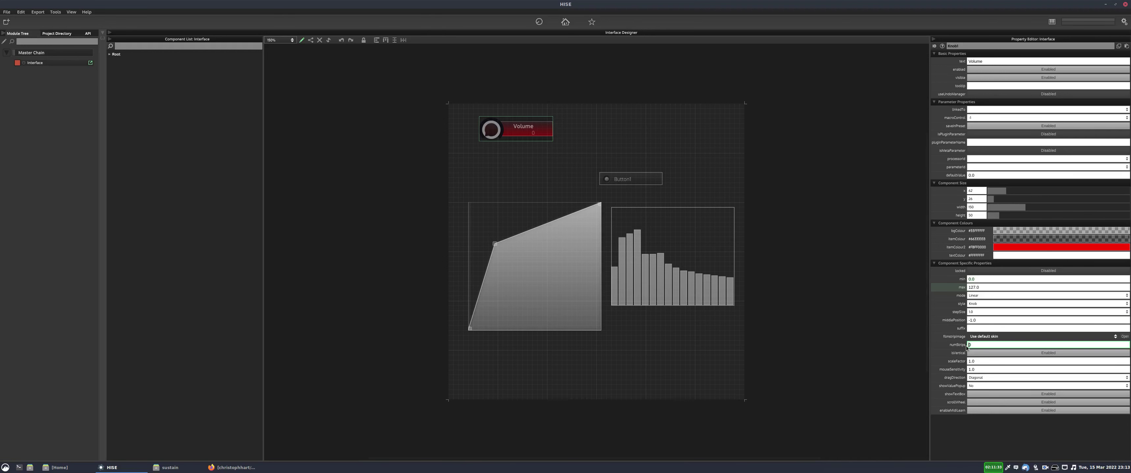
Leave the canvas's edit mode, restore the code editor beside it with the component list's Root expanded, and turn the Volume knob slightly.
click(302, 40)
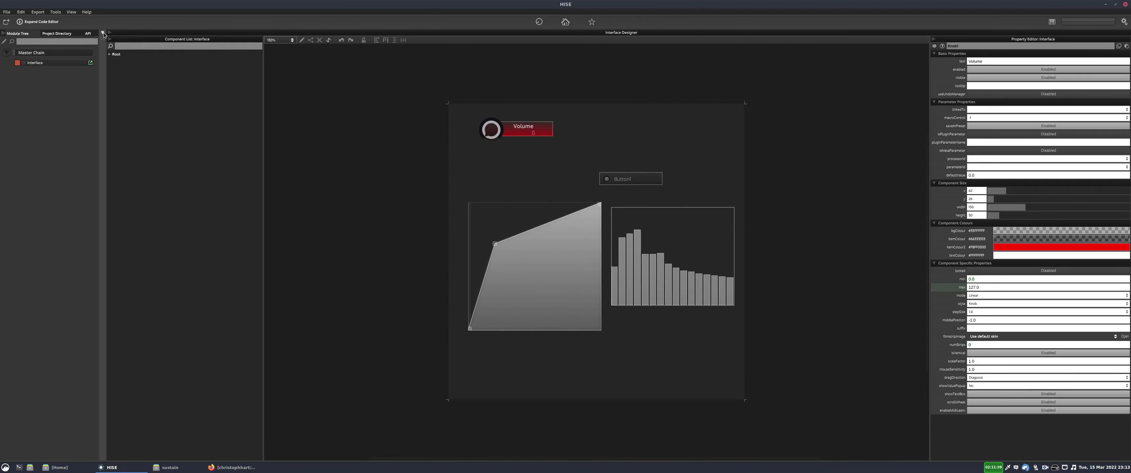
click(103, 34)
drag(858, 78, 714, 90)
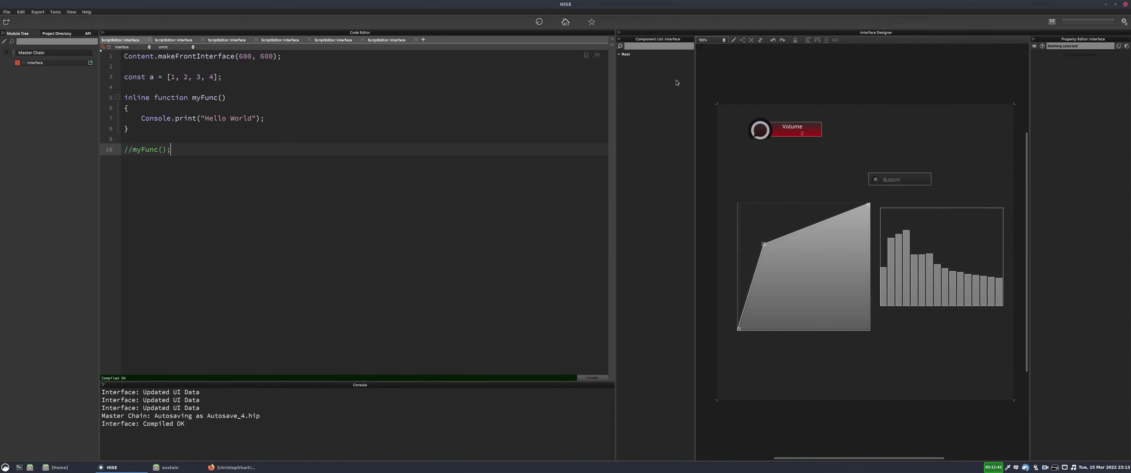
click(619, 53)
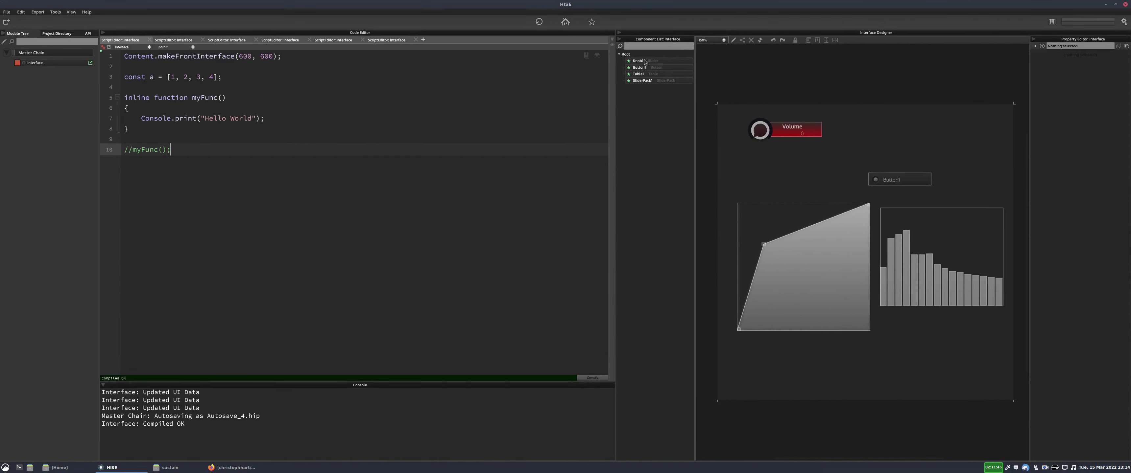
drag(792, 132, 796, 135)
Create a script variable definition for Knob1 and paste it on a new line below the commented myFunc call.
key(Return)
key(Return)
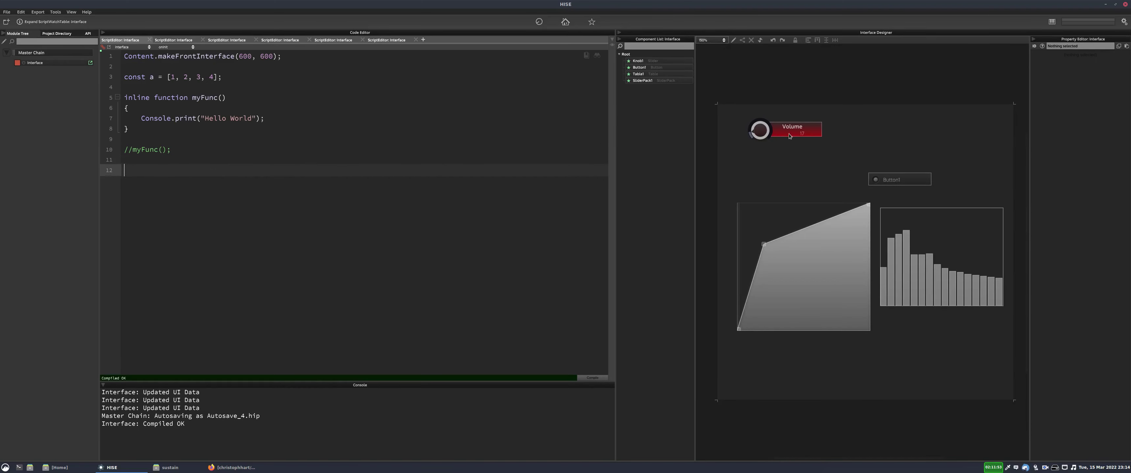
right_click(642, 62)
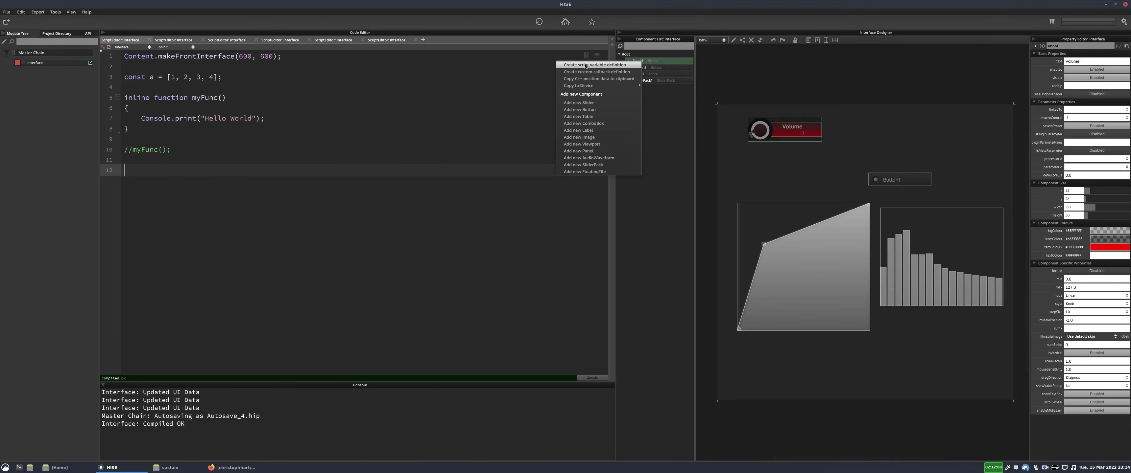
click(575, 65)
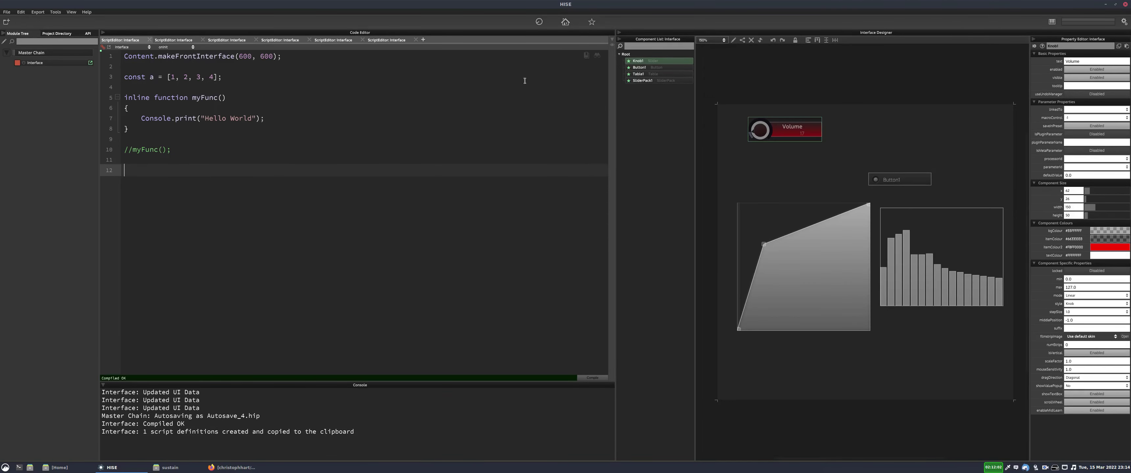
right_click(227, 169)
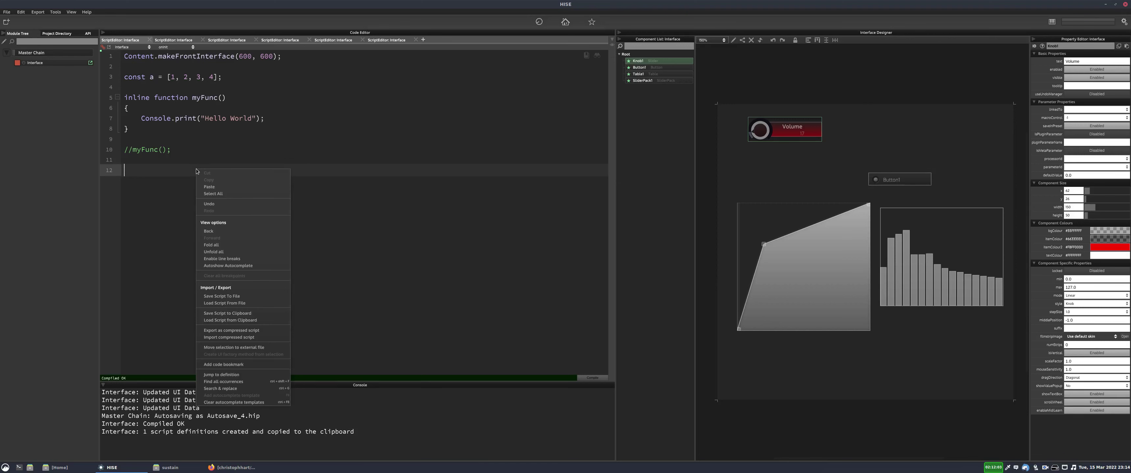
click(212, 188)
click(328, 170)
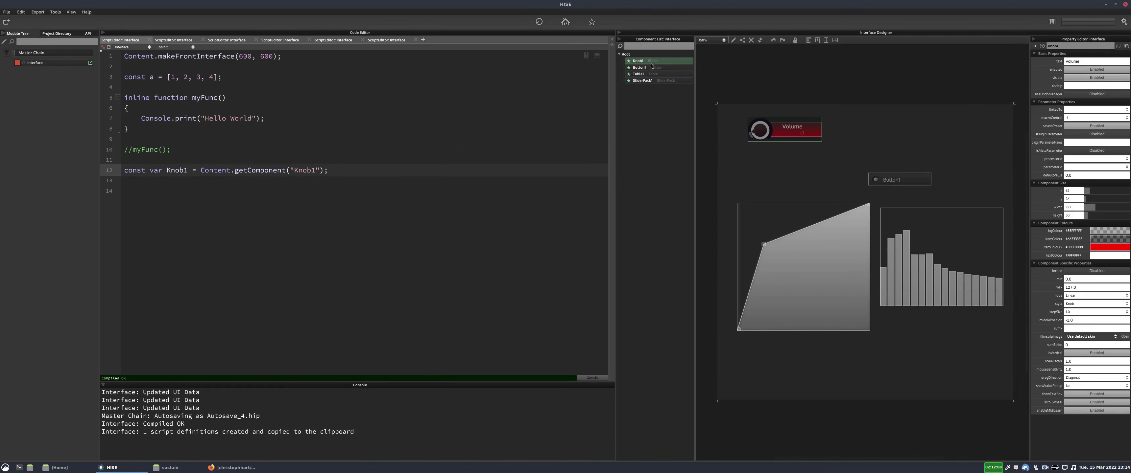
Delete the Knob1 variable definition from the script and recompile it.
drag(328, 171, 124, 172)
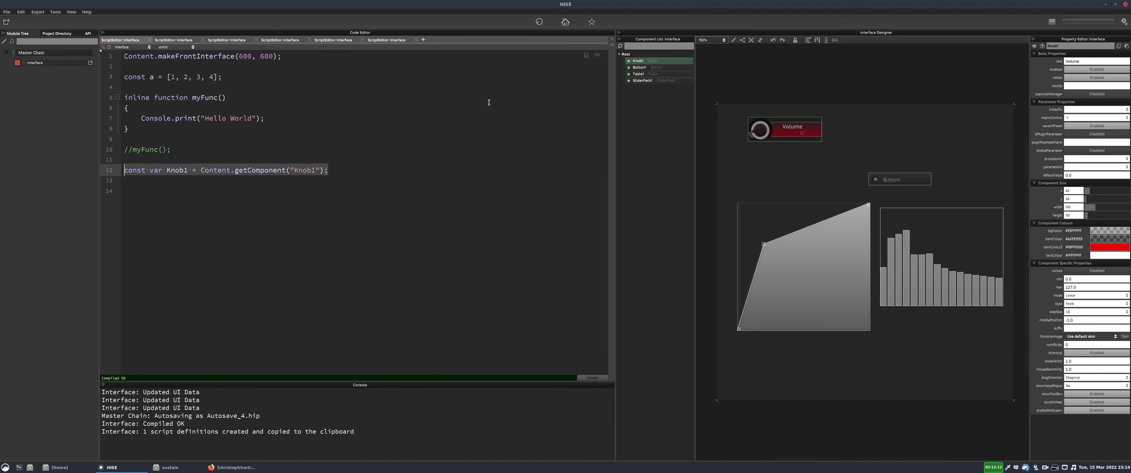
key(BackSpace)
key(BackSpace)
key(BackSpace)
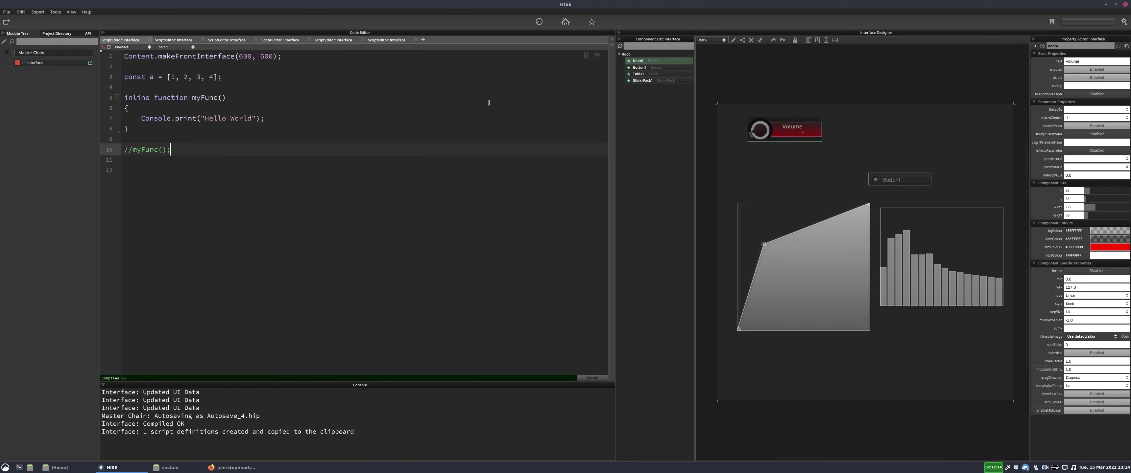
key(F5)
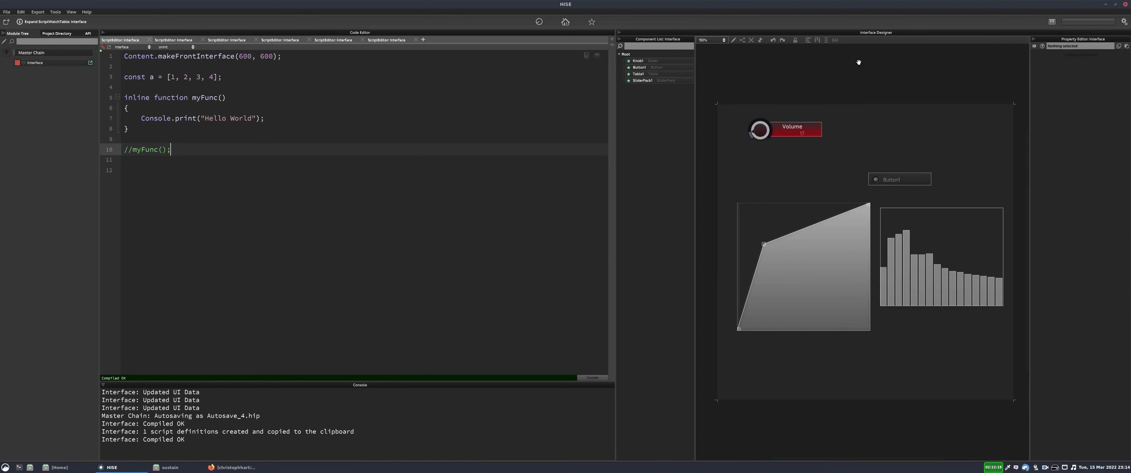
scroll(805, 70, down, 1)
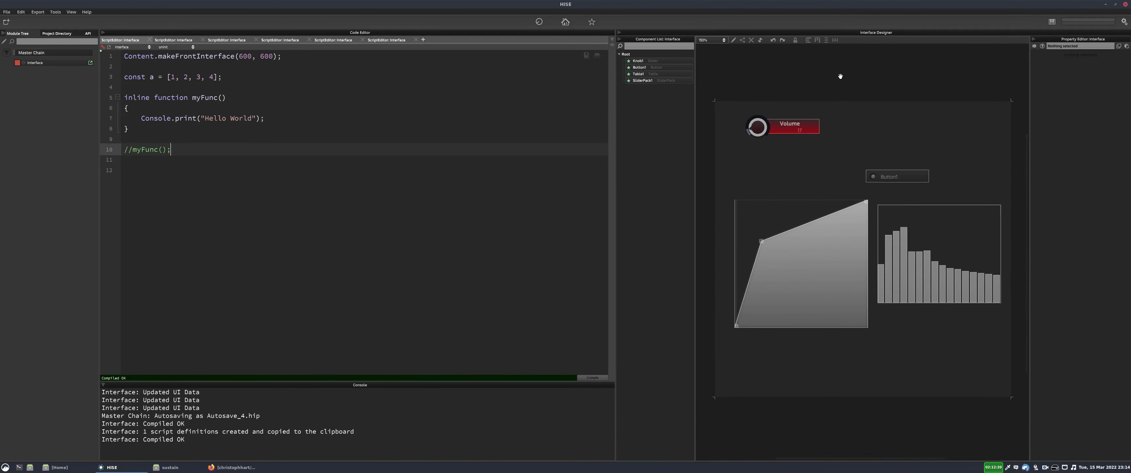
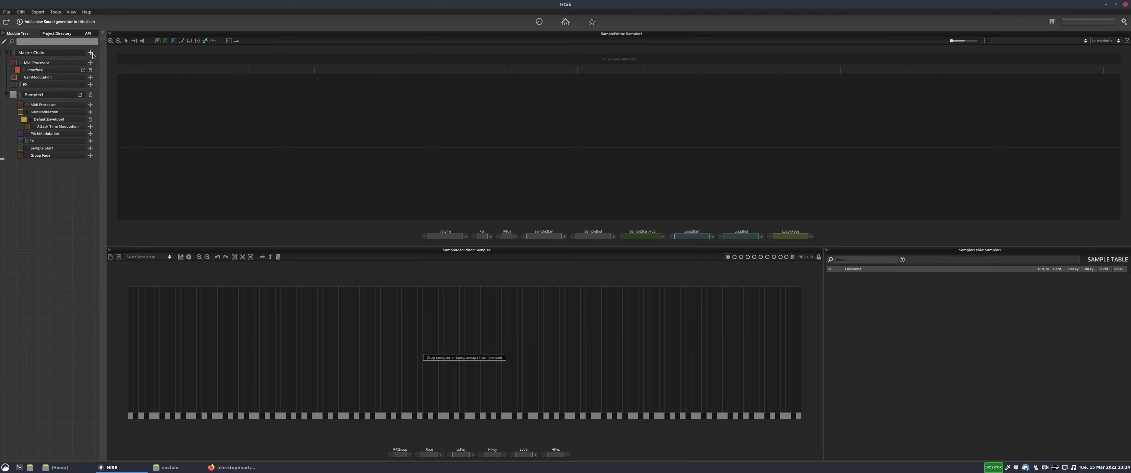
Add a second Sampler module to the Master Chain and show its editor.
click(90, 53)
click(114, 69)
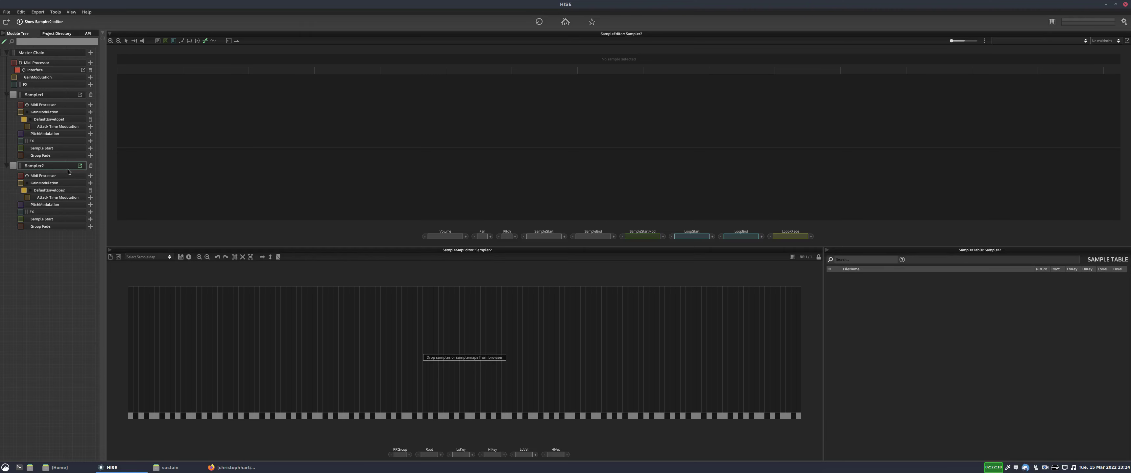
Delete Sampler2 from the module tree and open Sampler1's editor.
click(91, 166)
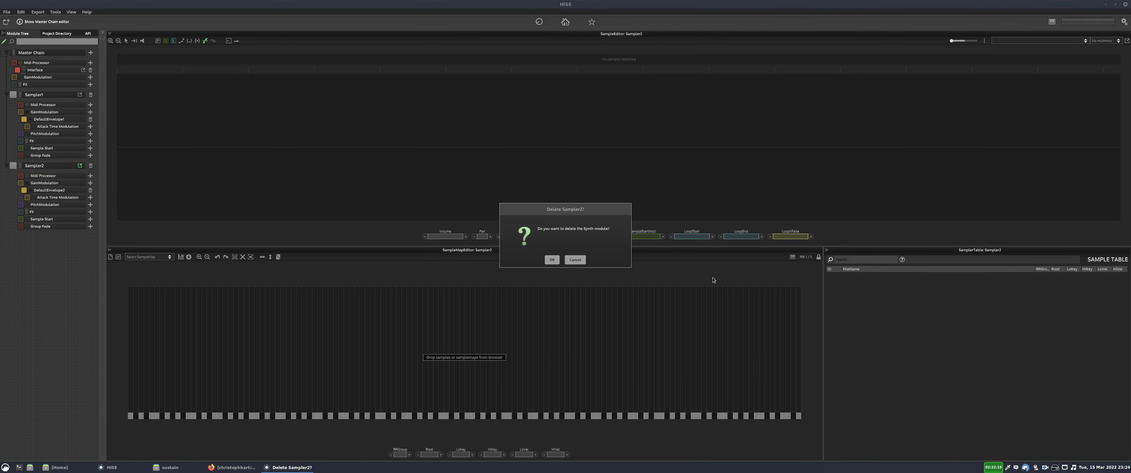
click(552, 261)
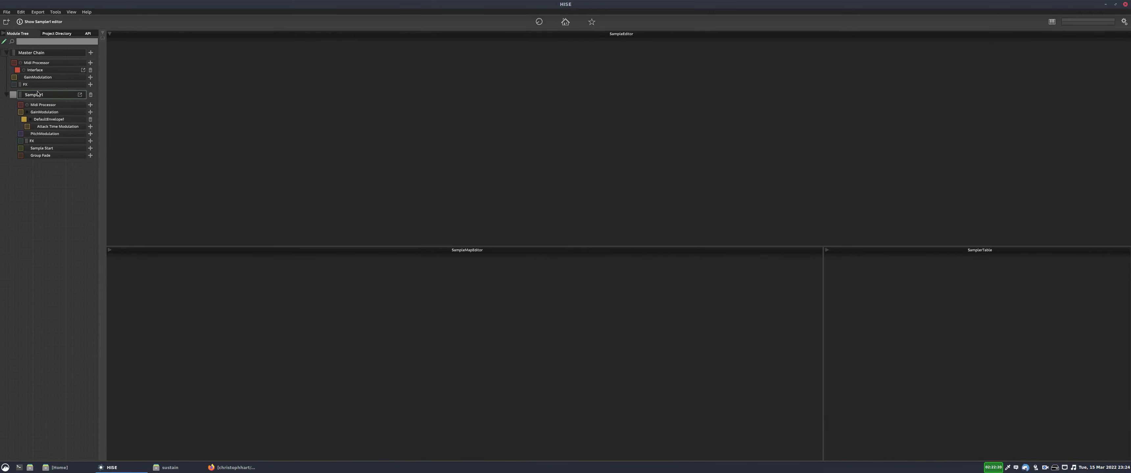
click(80, 95)
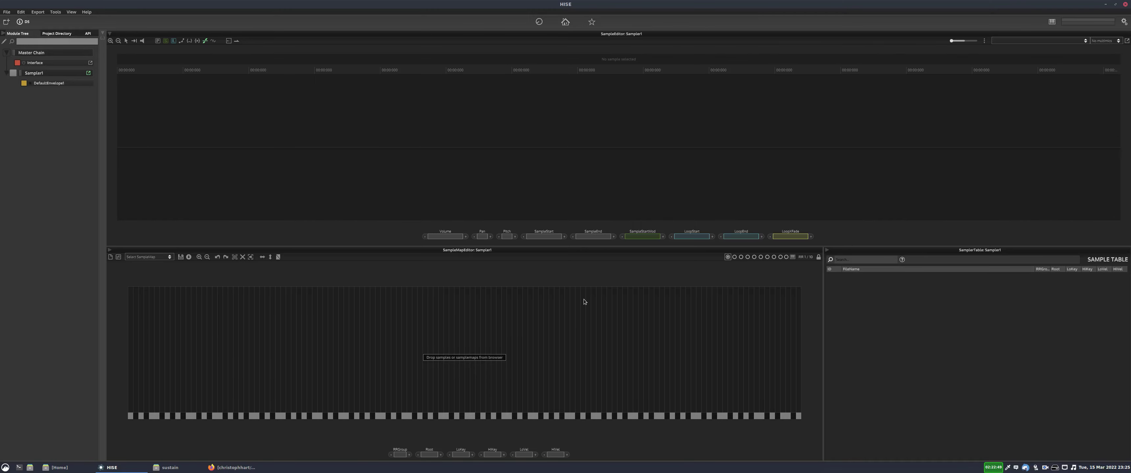
Switch to the file manager's sustain folder and examine how the flute sample names are numbered.
click(167, 468)
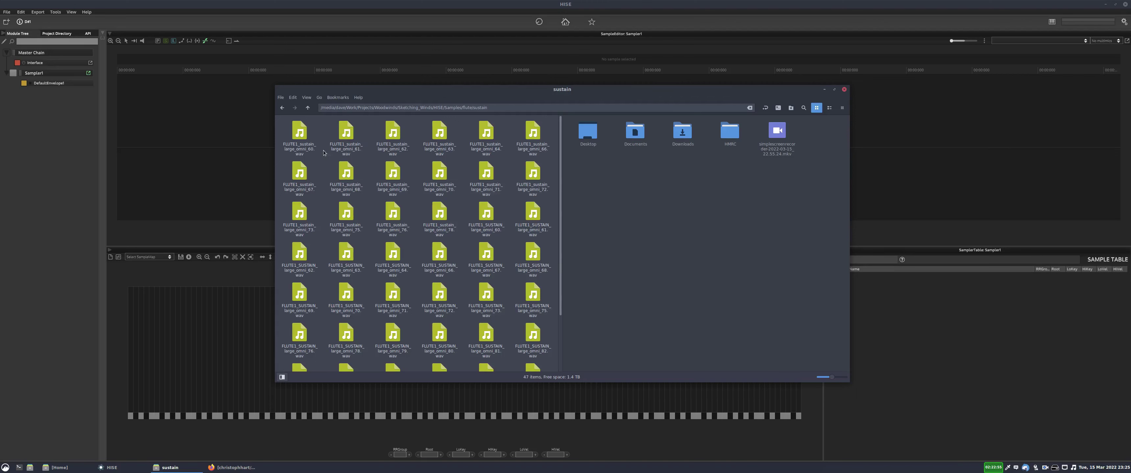
click(433, 188)
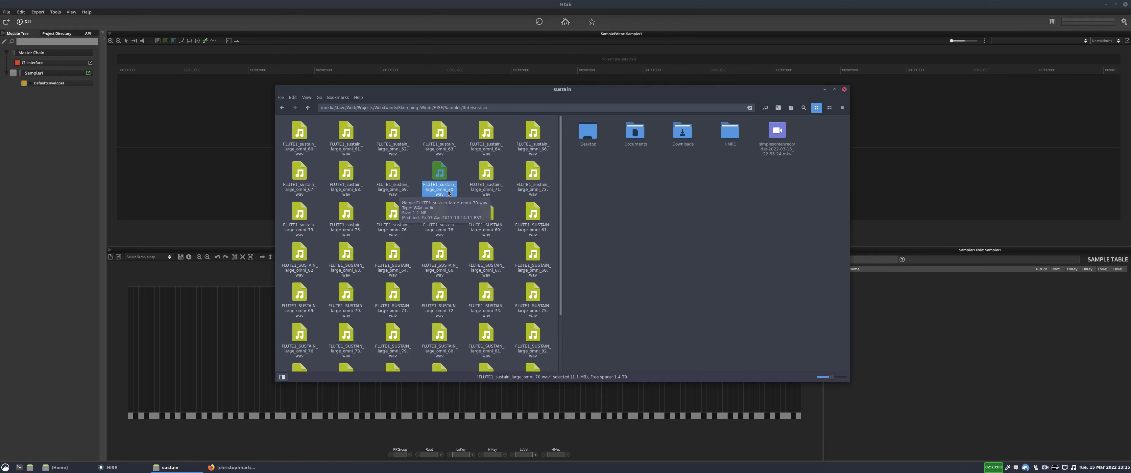
click(494, 193)
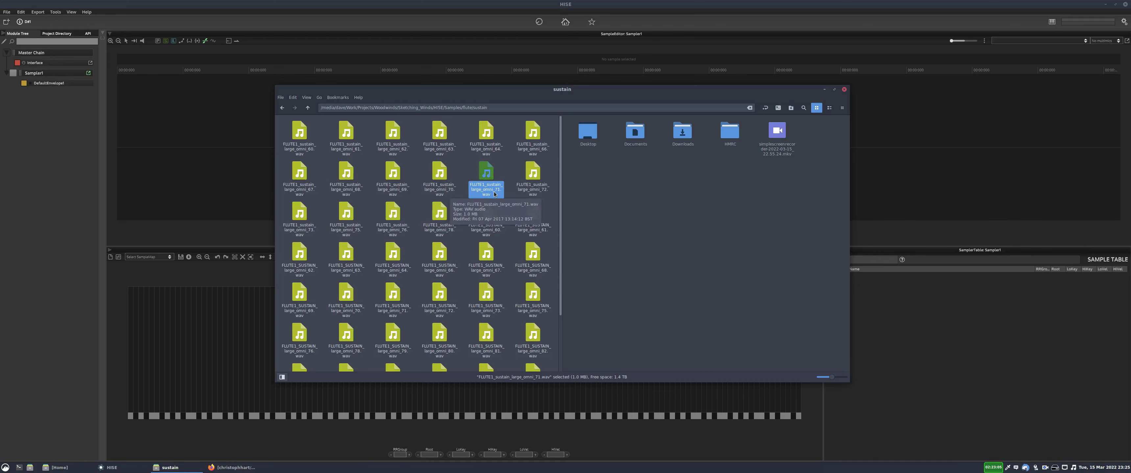
click(441, 186)
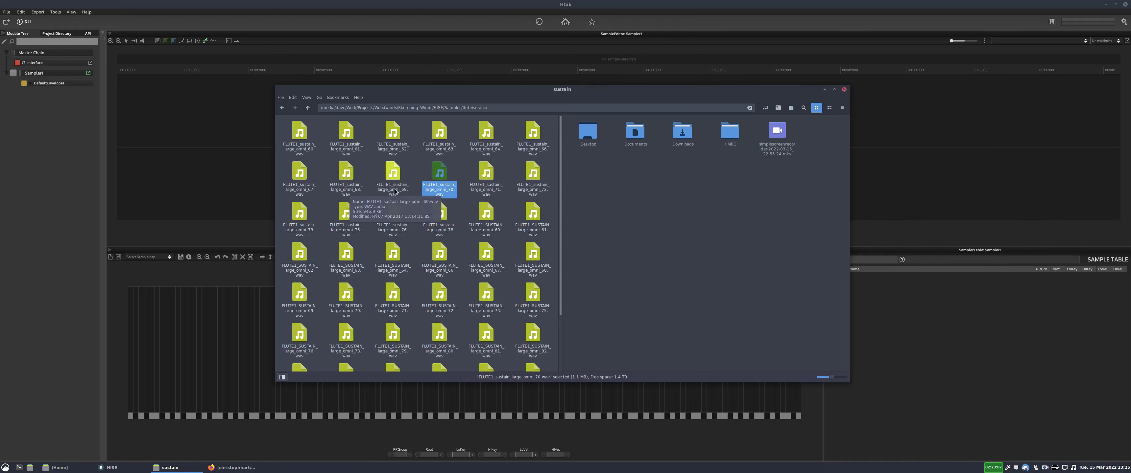
click(423, 162)
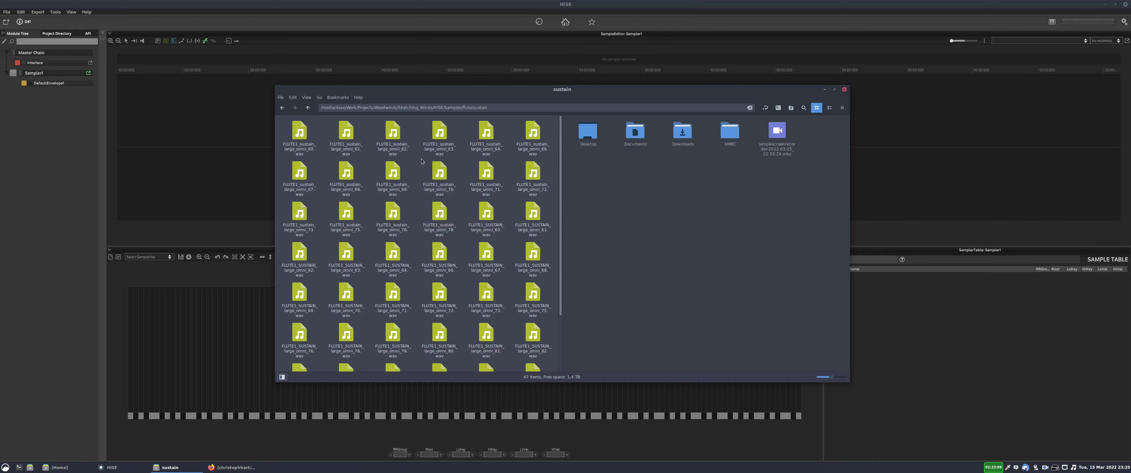
Drop the first six FLUTE1_sustain_large_omni samples, numbers 60 to 66, onto Sampler1's sample map and choose Filename Token Parser for automapping.
click(300, 134)
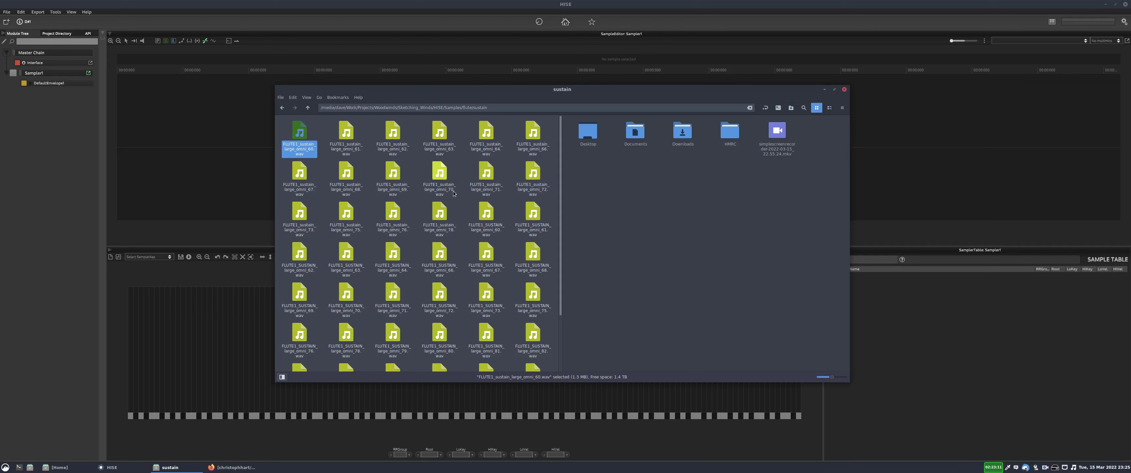
shift+click(540, 130)
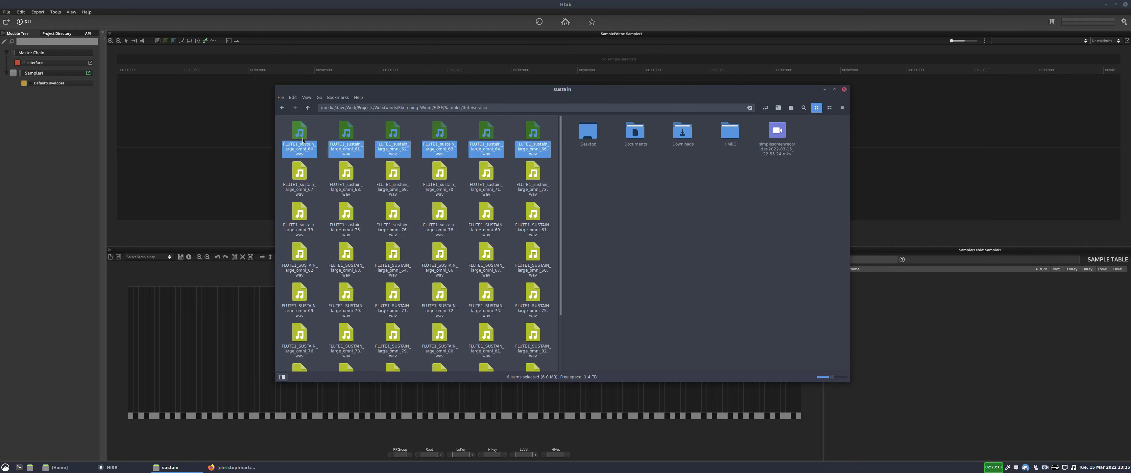
drag(302, 137, 228, 303)
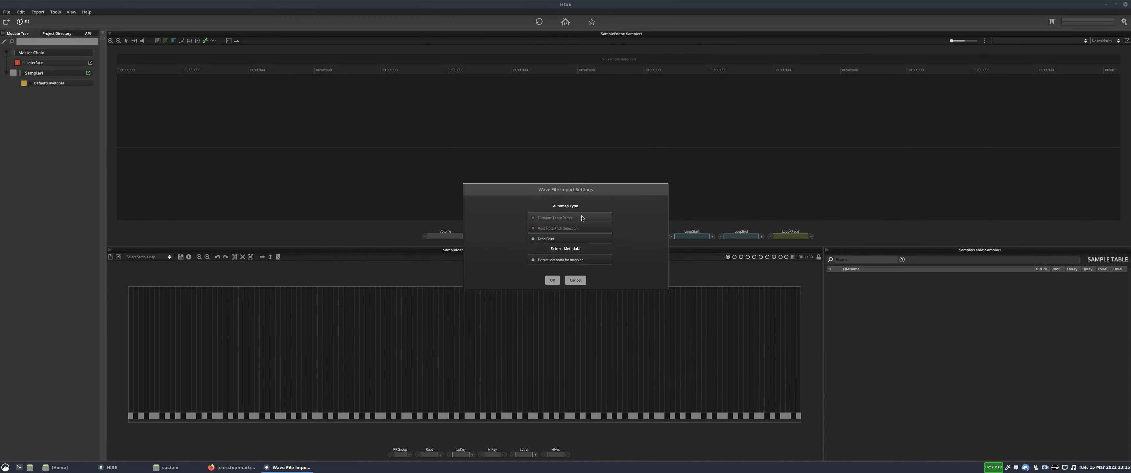
click(543, 218)
click(554, 280)
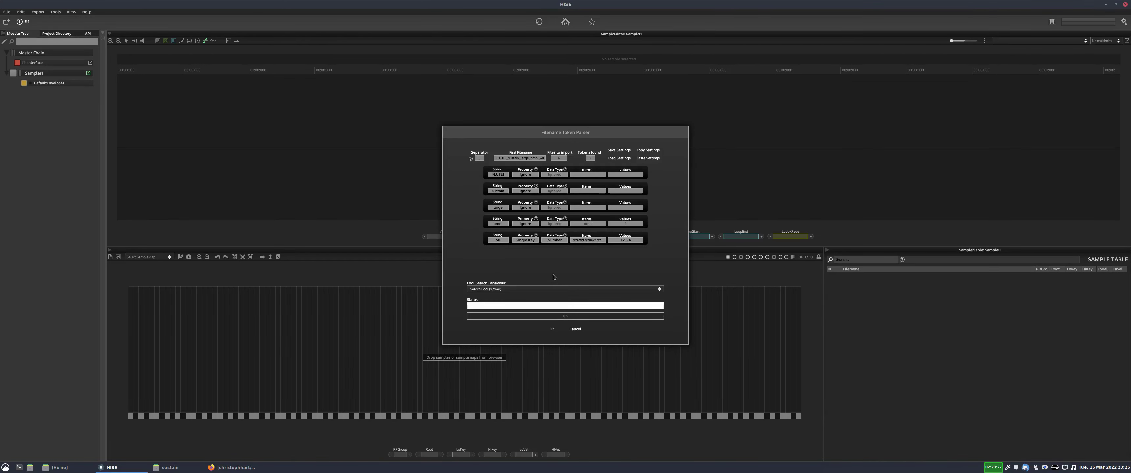
Keep the last filename token as Single Key with data type Number, import the six samples and accept the RR group adjustment.
click(526, 242)
click(527, 242)
click(555, 241)
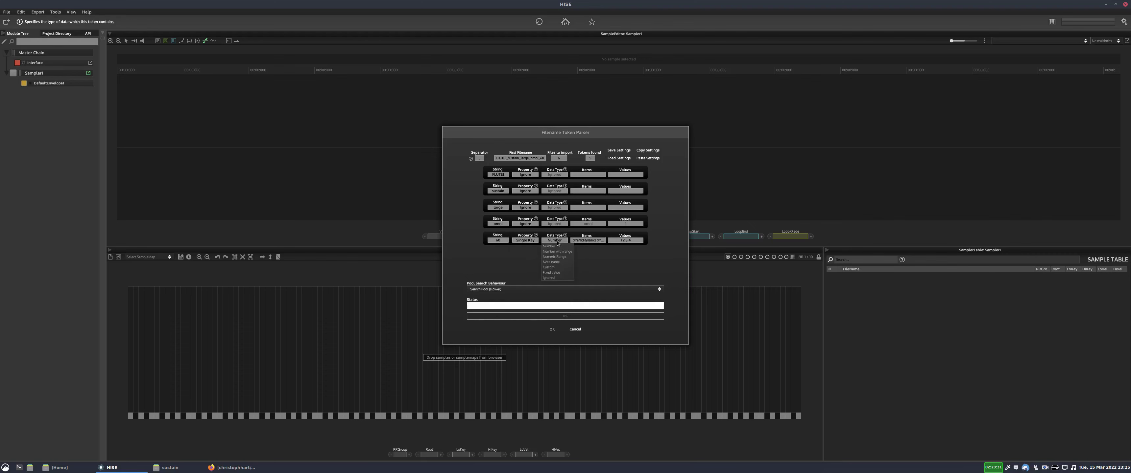
click(551, 246)
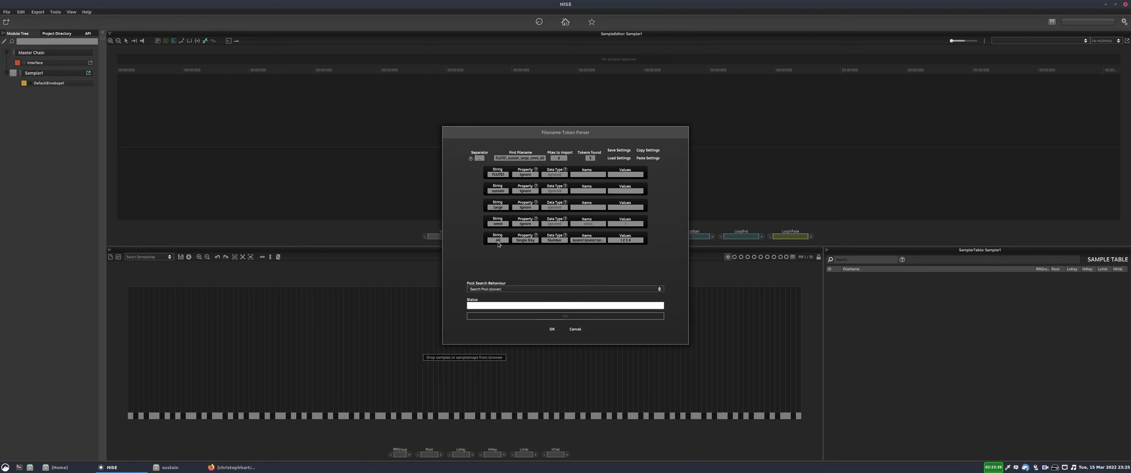
click(552, 333)
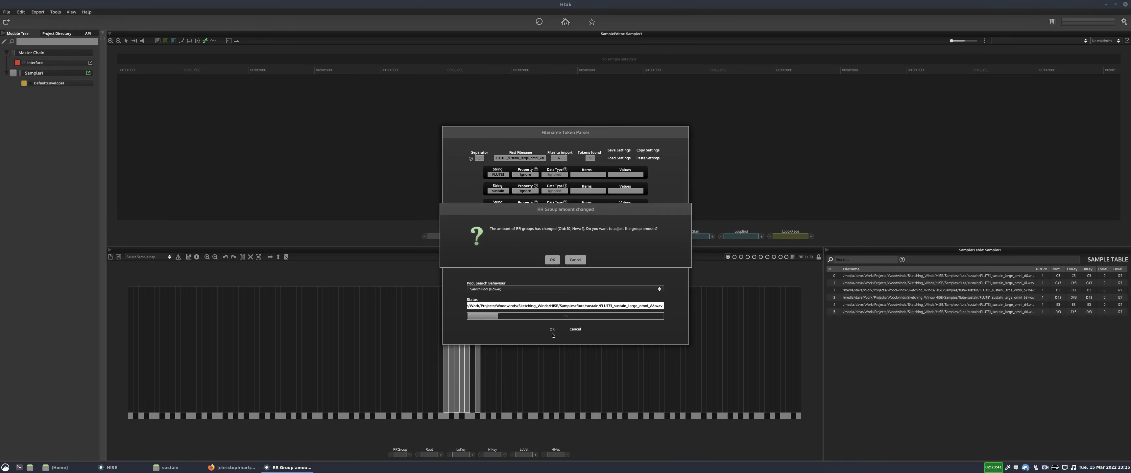
click(553, 259)
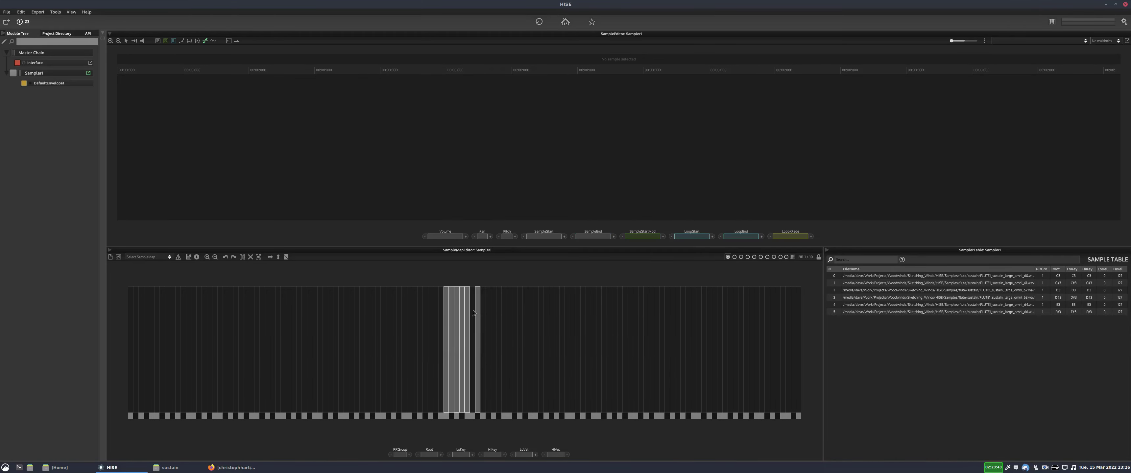
Select all imported samples in the sample map, fill the note gap between them and clear the selection.
drag(518, 296, 423, 345)
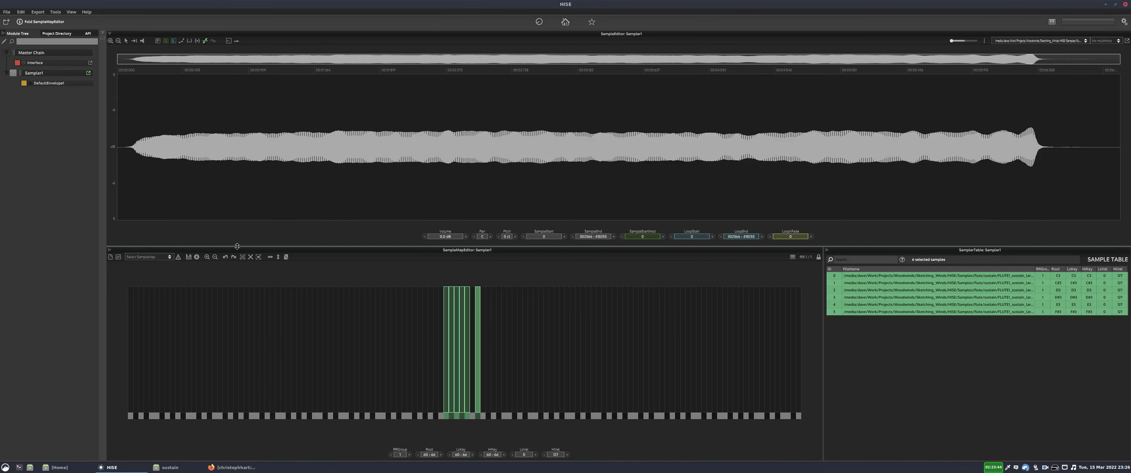
click(269, 259)
click(516, 326)
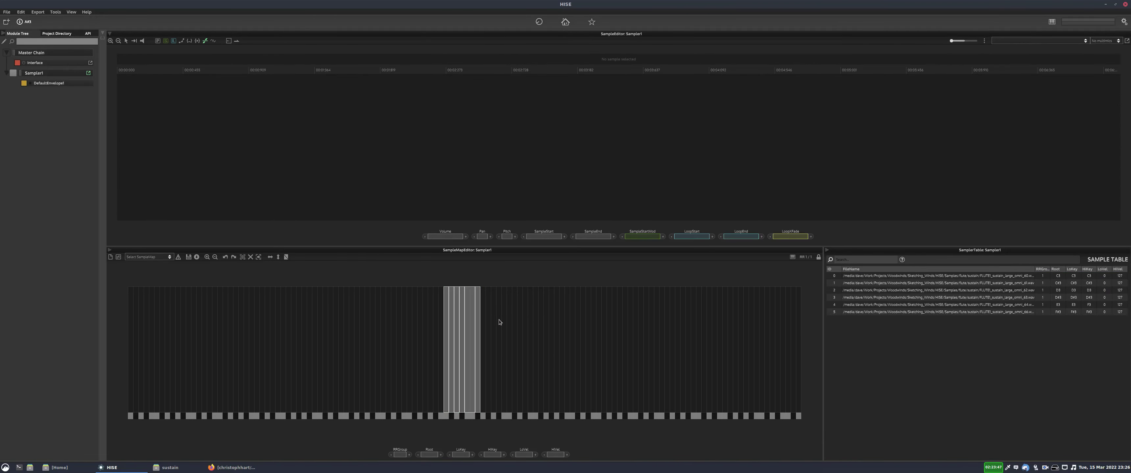
Zoom the sample map in on the mapped notes, back out one level, and select all six samples.
click(207, 258)
click(207, 257)
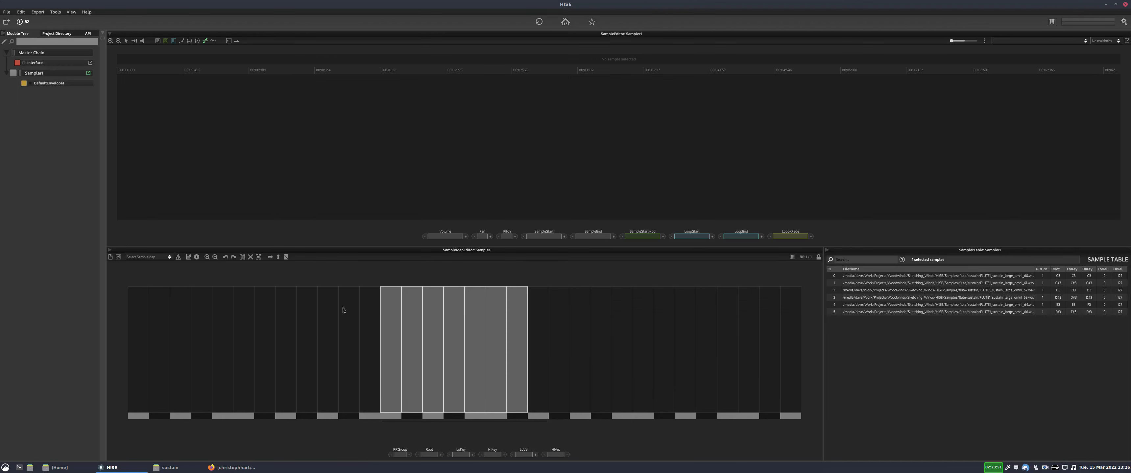
click(120, 259)
click(679, 354)
click(215, 258)
drag(584, 309, 336, 362)
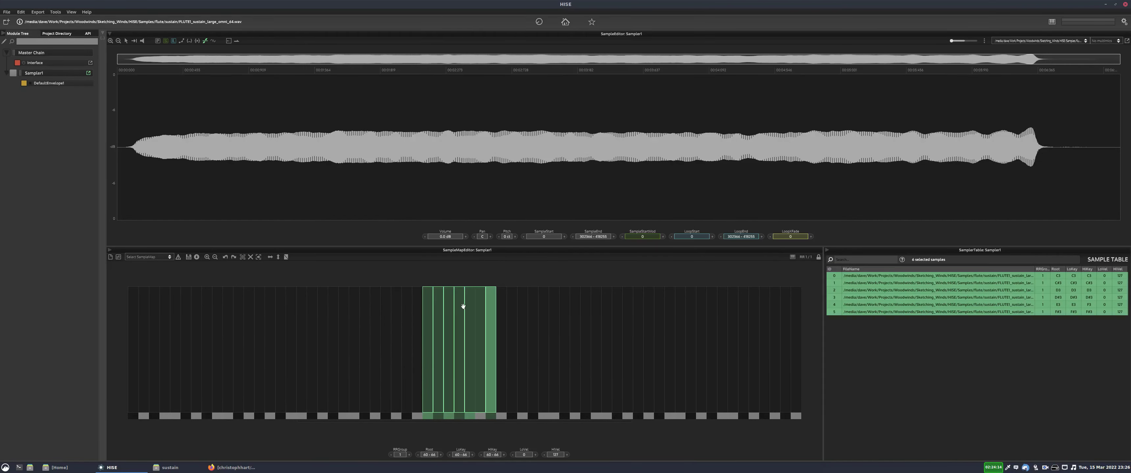
Walk through the individual samples in the sample map from the highest to the lowest and back, finishing with no selection.
click(495, 302)
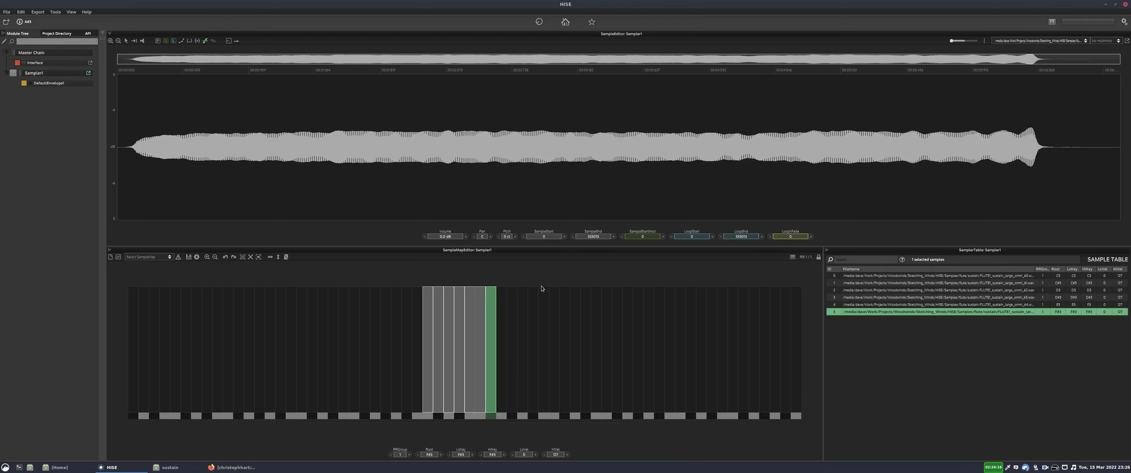
key(Left)
key(Left)
key(Left)
key(Left)
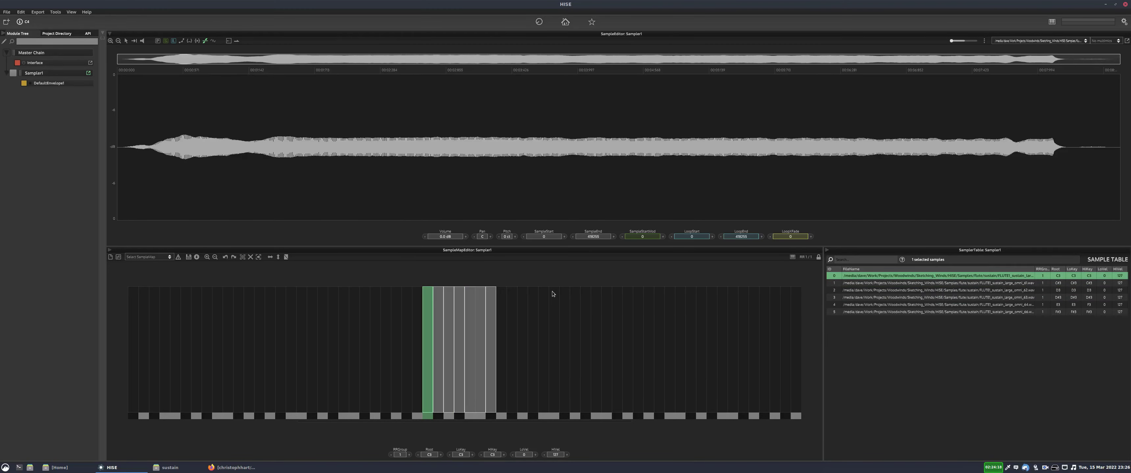
key(Right)
key(Right)
key(Right)
key(Right)
click(555, 314)
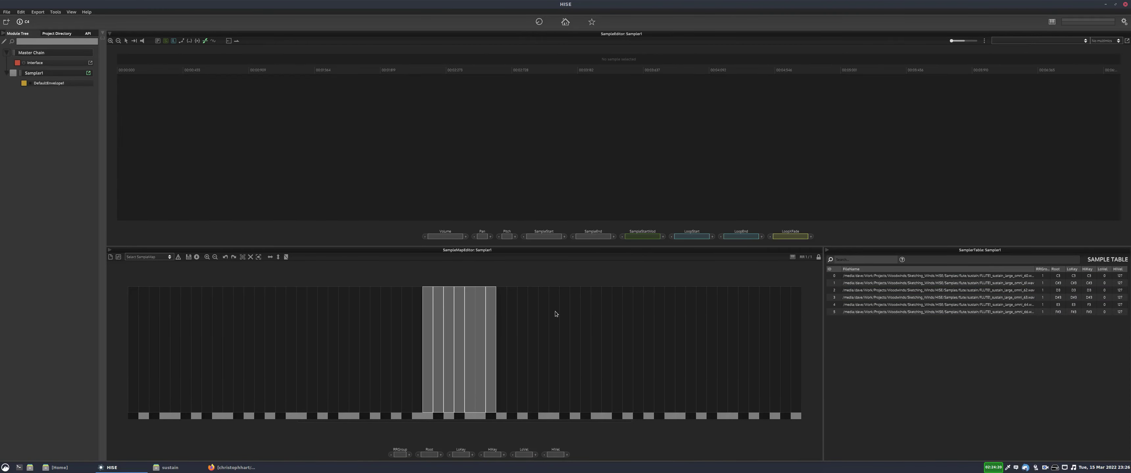
drag(550, 314, 500, 326)
Step through the rows of the sample table and examine each sample's waveform, trying the display gain and waveform zoom.
click(901, 296)
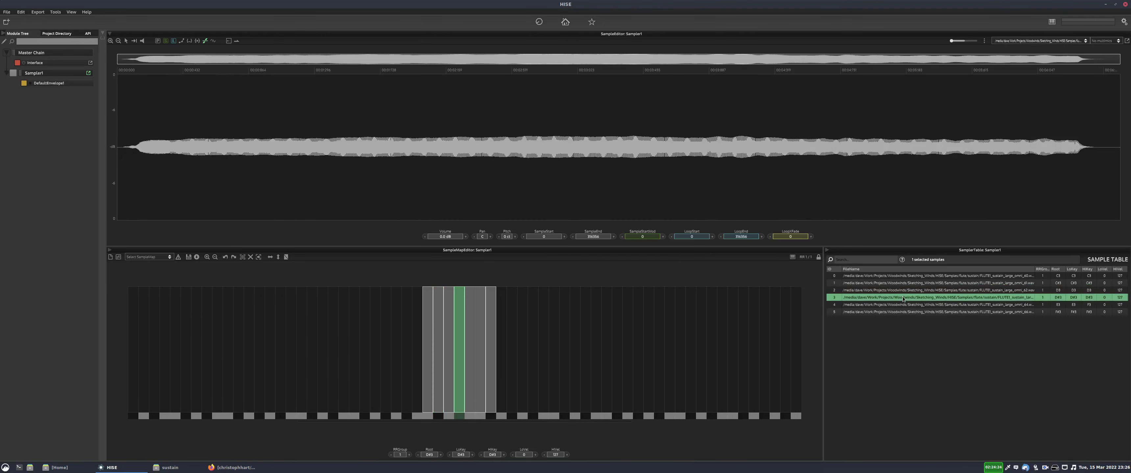
key(Down)
key(Down)
click(890, 283)
click(851, 260)
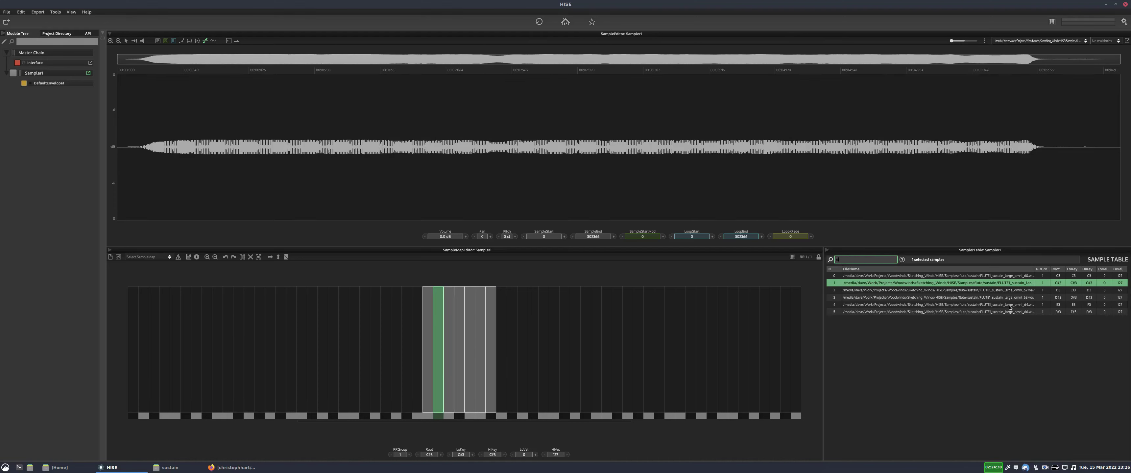
key(Down)
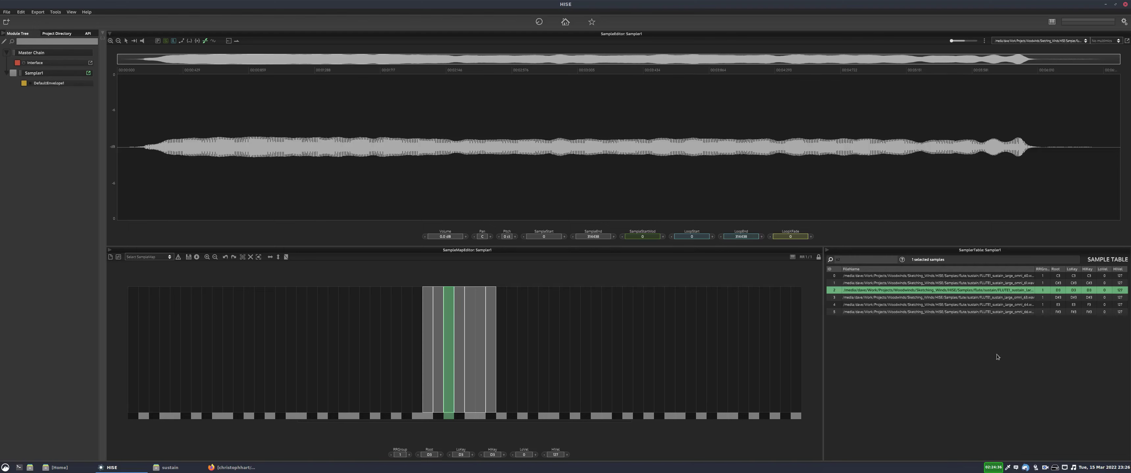
key(Down)
key(Down)
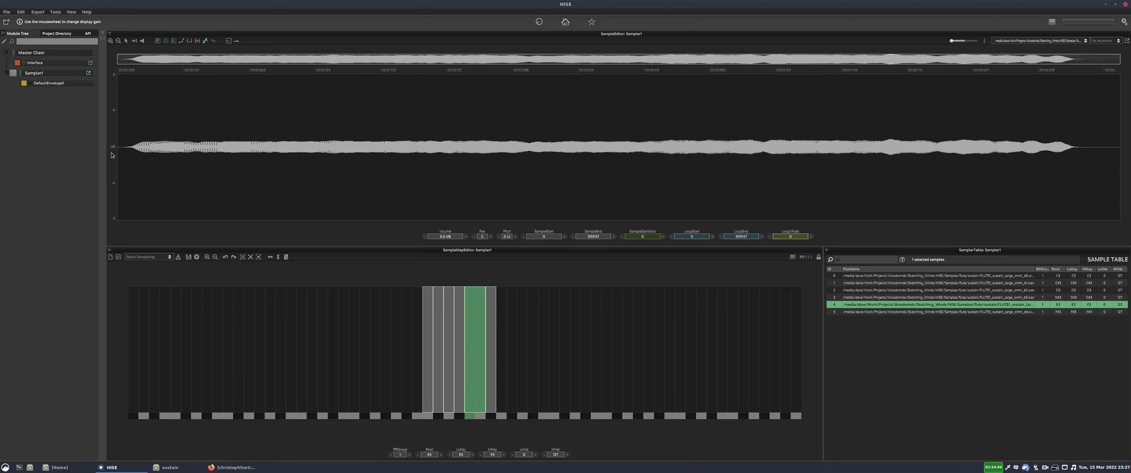
scroll(118, 152, up, 3)
scroll(120, 157, down, 3)
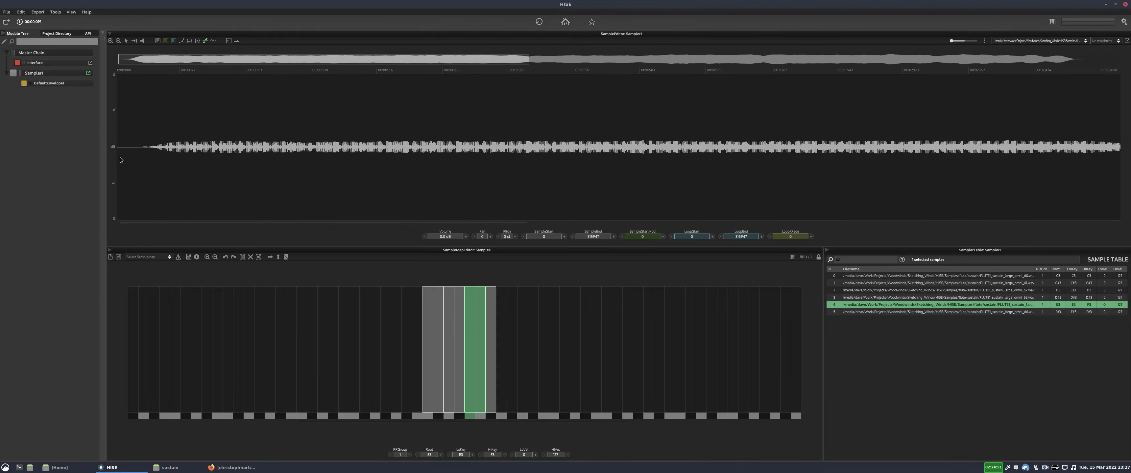
Set the C#3 sample's start just before the note's attack and its end shortly after the sound fades out.
key(Up)
key(Up)
key(Up)
drag(124, 130, 157, 124)
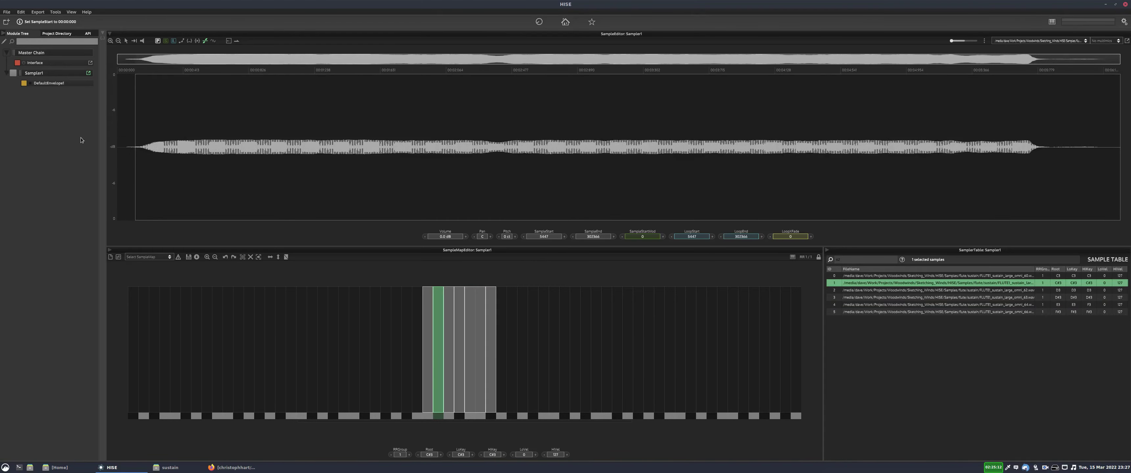
right_click(1070, 148)
click(1119, 142)
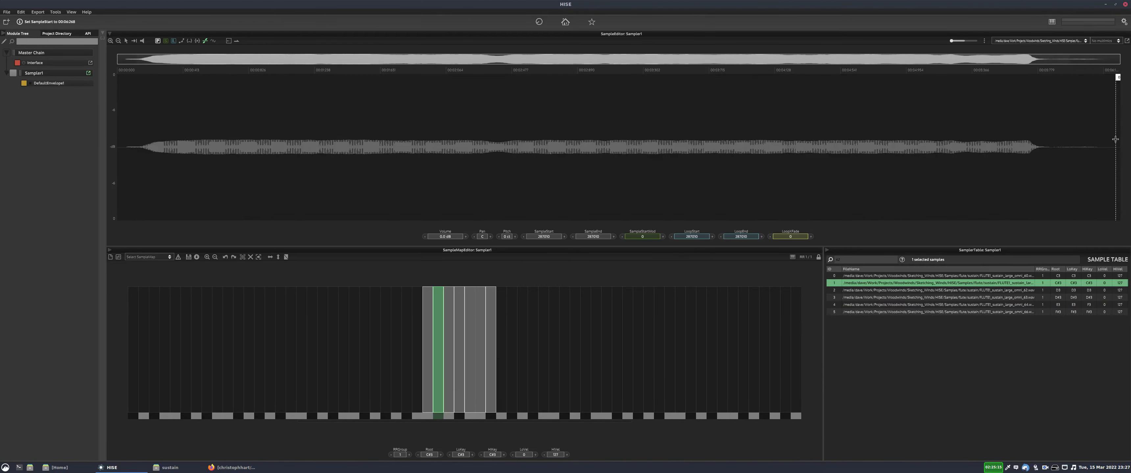
click(218, 141)
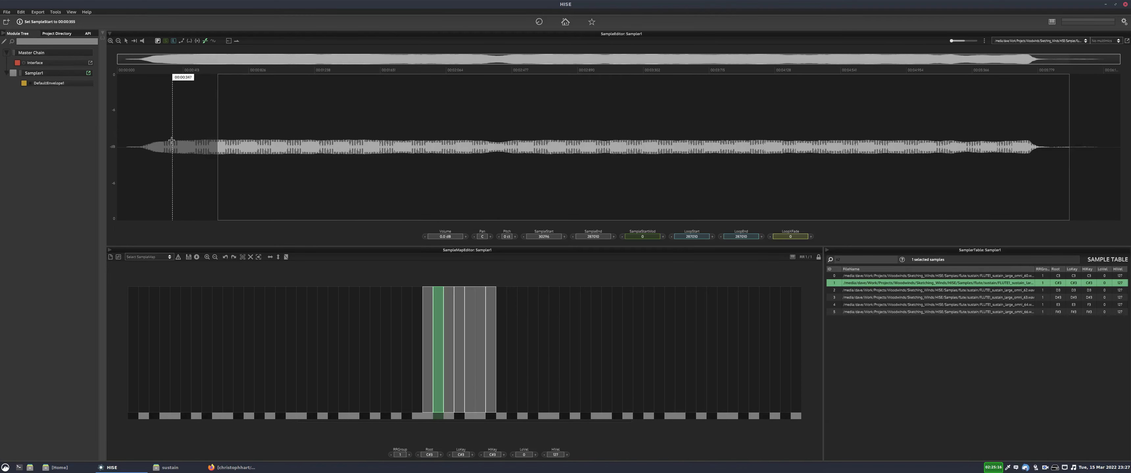
click(134, 136)
right_click(1090, 117)
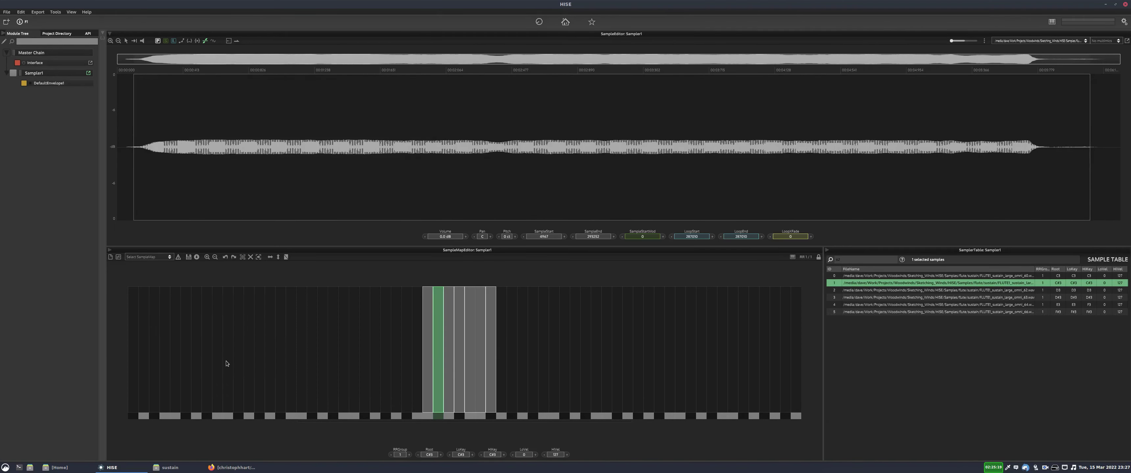
Run Trim Sample Start on all six samples with a larger maximum offset and a lower start threshold, and save the changes.
click(477, 309)
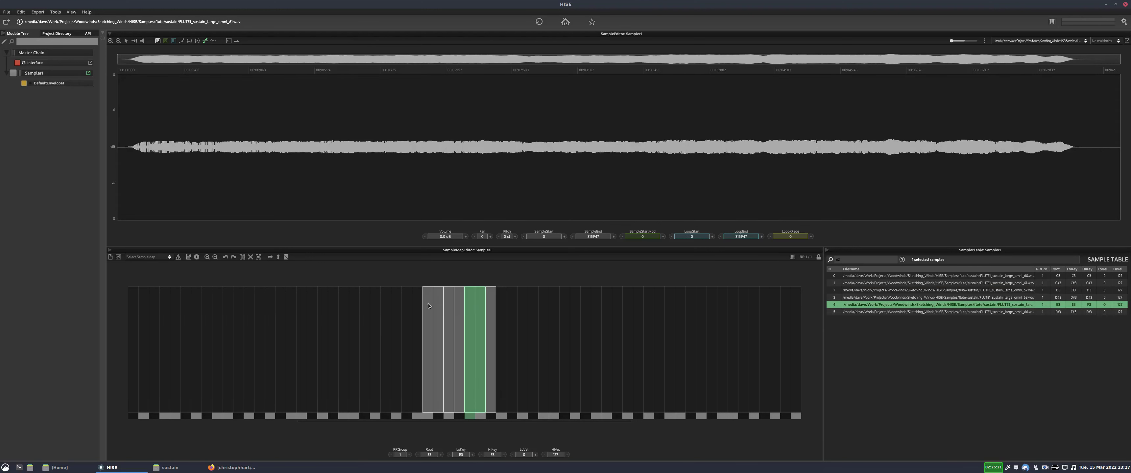
click(431, 313)
click(439, 314)
click(448, 314)
drag(549, 300, 397, 352)
right_click(475, 330)
mouse_move(534, 281)
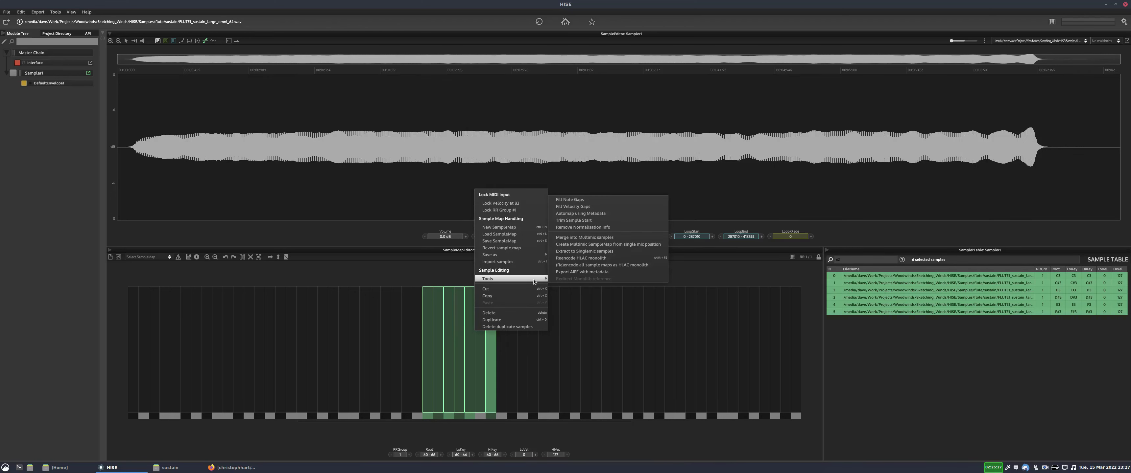
click(579, 221)
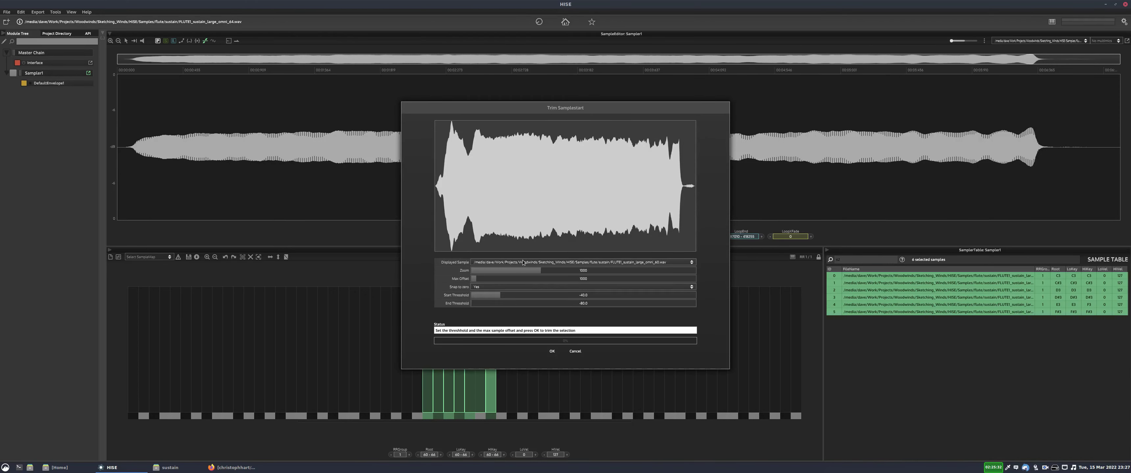
mouse_move(527, 271)
mouse_down()
mouse_move(543, 272)
mouse_move(505, 279)
mouse_move(519, 280)
mouse_move(514, 296)
mouse_move(487, 291)
mouse_up()
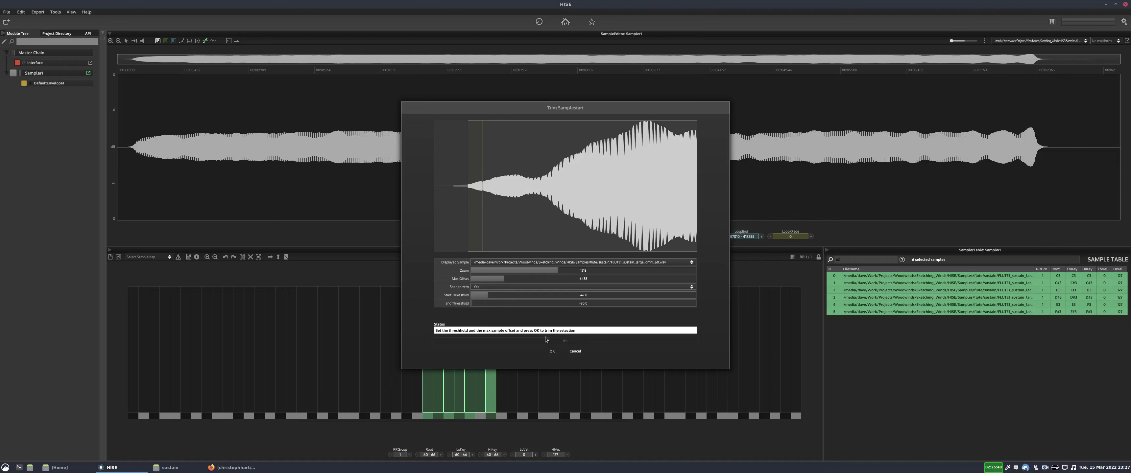
click(552, 352)
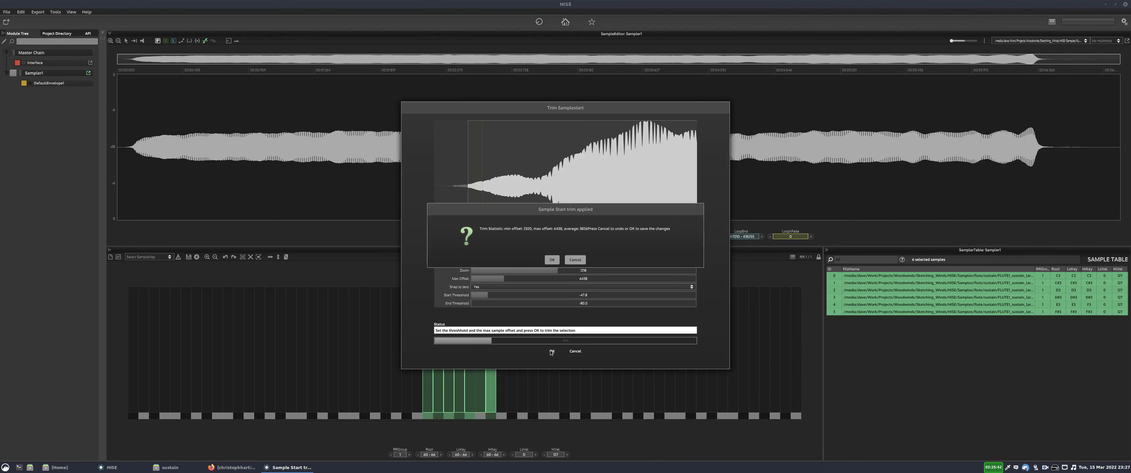
click(553, 261)
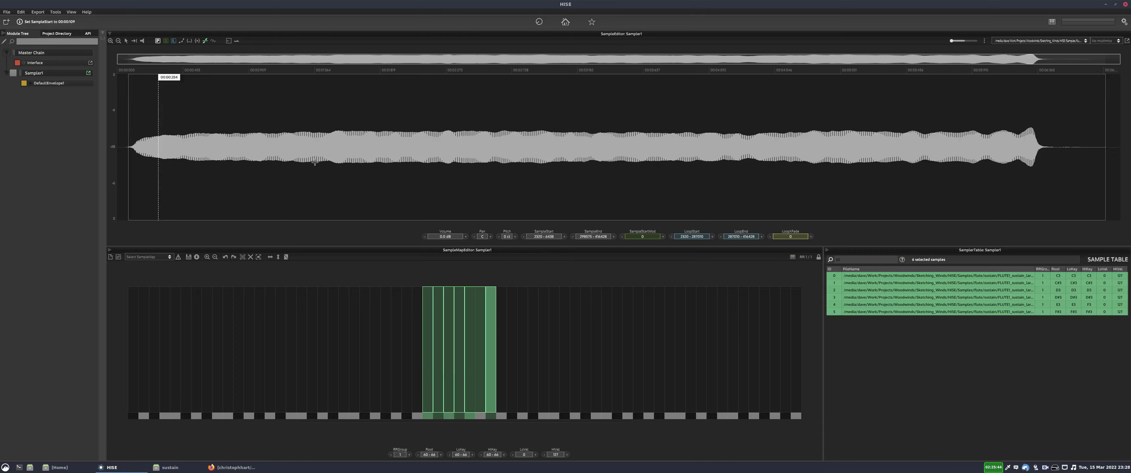
Step through the trimmed samples in the sample map to check each one's new start and end points.
click(412, 312)
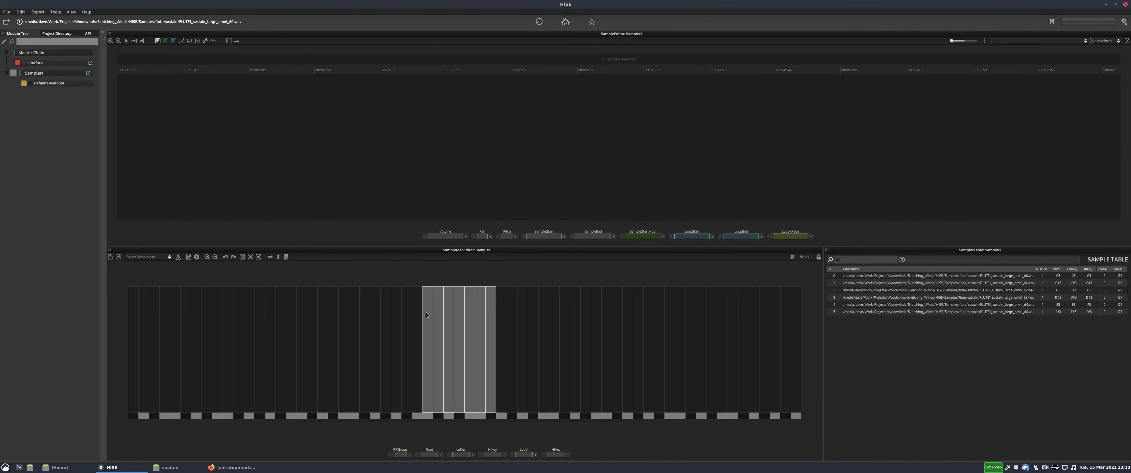
click(426, 311)
key(Right)
key(Right)
key(Right)
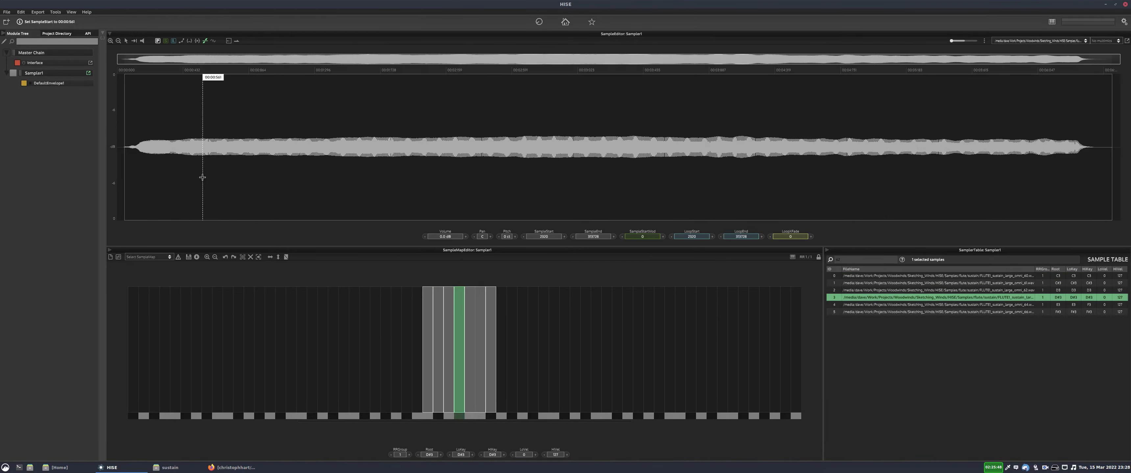
key(Right)
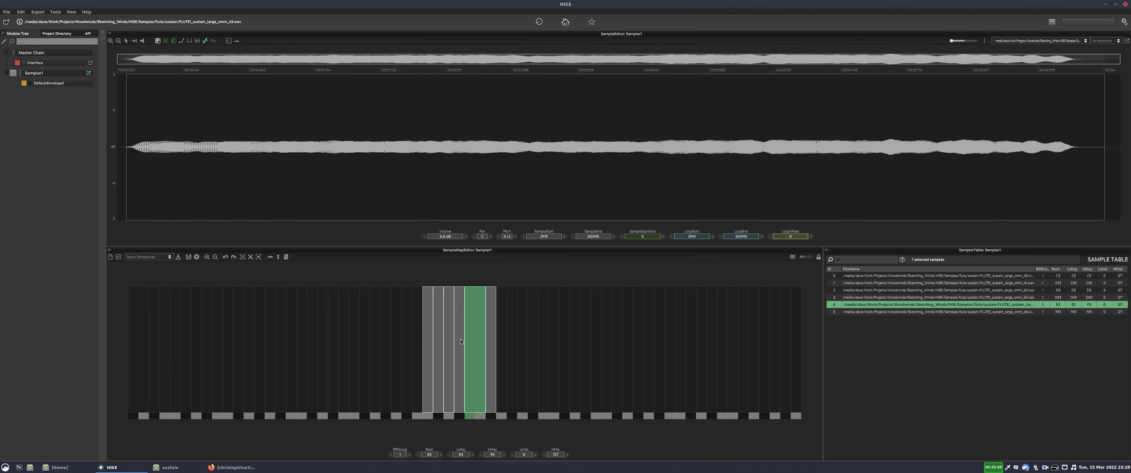
key(Left)
key(Left)
key(Left)
key(Left)
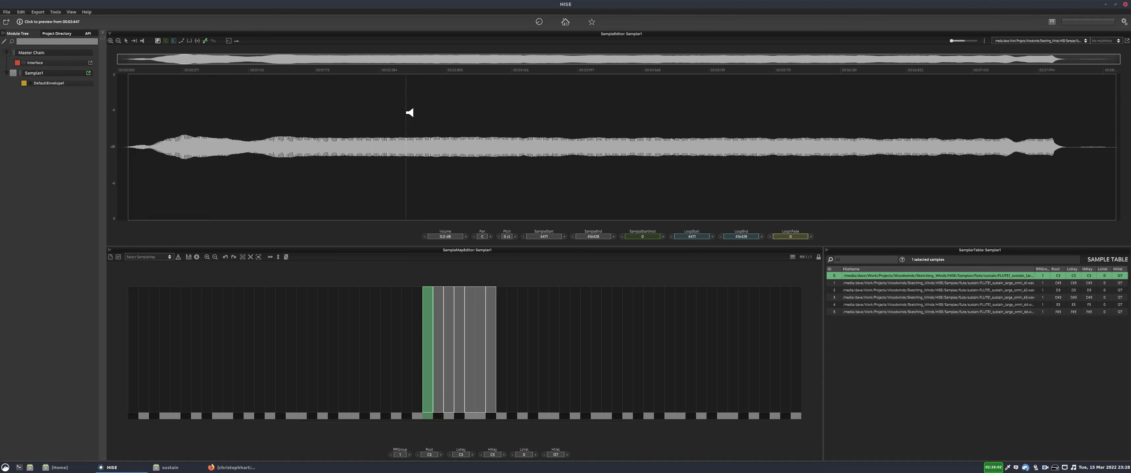
Preview the C3 sample's audio from two points, examine its waveform up close and blend the spectrogram over it.
click(463, 113)
click(283, 111)
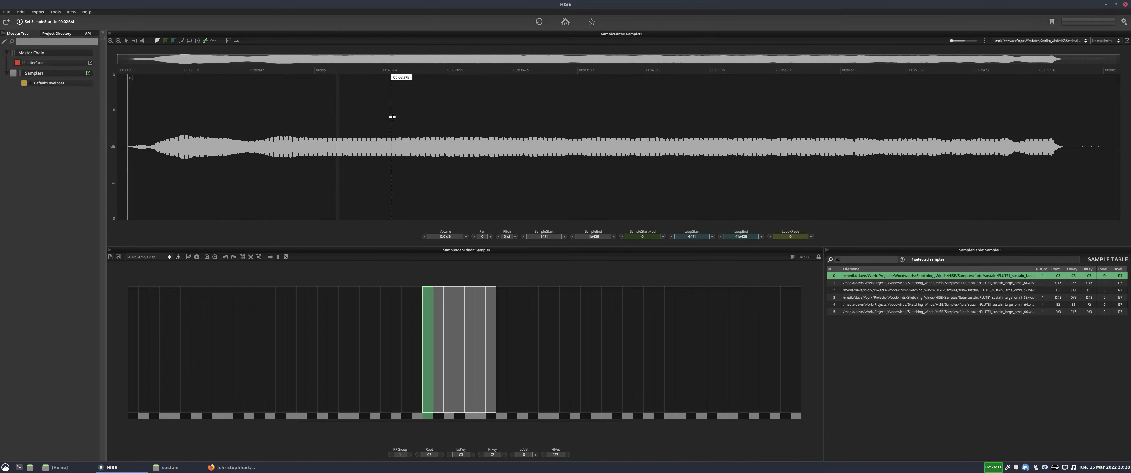
scroll(394, 113, up, 5)
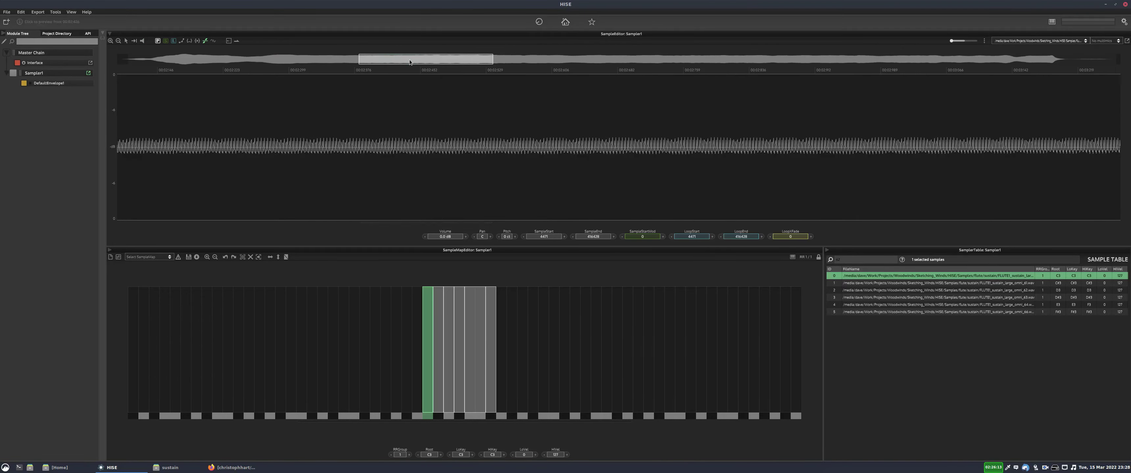
mouse_move(409, 59)
mouse_down()
mouse_move(292, 62)
mouse_move(900, 59)
mouse_move(418, 58)
mouse_up()
scroll(468, 153, down, 5)
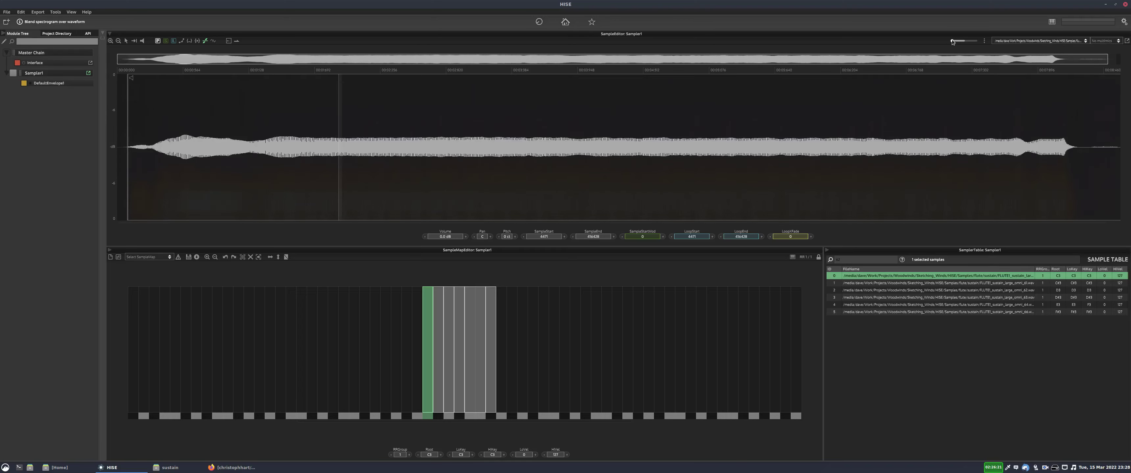
mouse_move(952, 40)
mouse_down()
mouse_move(975, 39)
mouse_move(946, 42)
mouse_move(962, 43)
mouse_up()
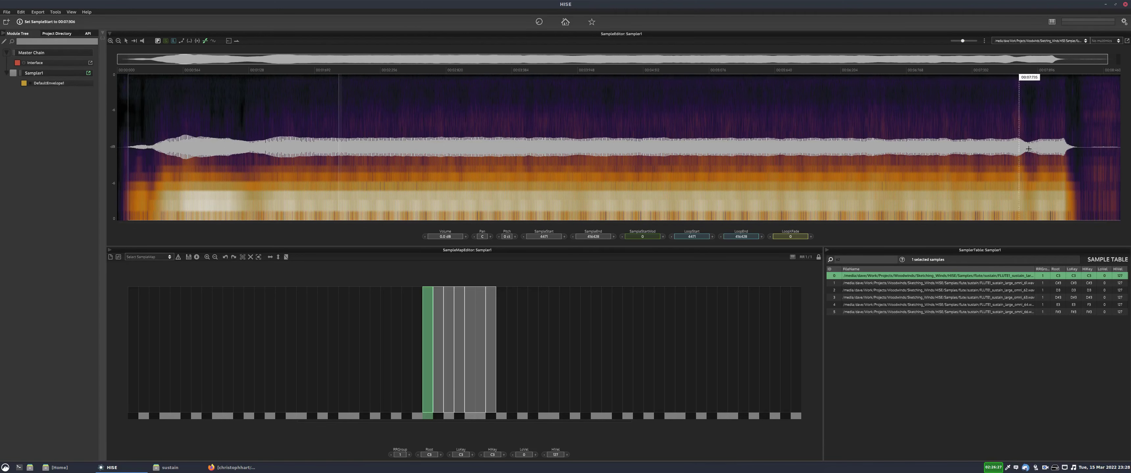
scroll(1084, 157, up, 3)
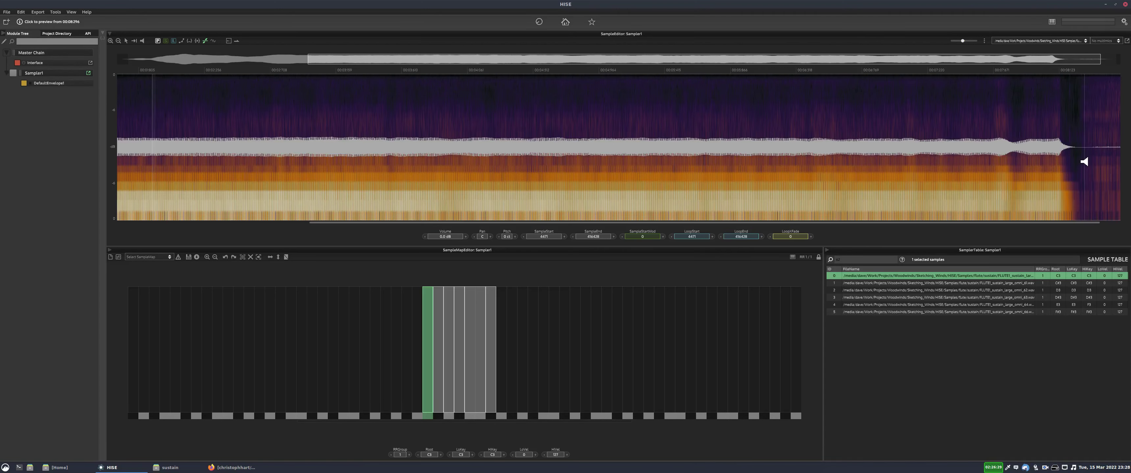
Fade out the spectrogram overlay on the C3 sample, and undo a trial sample start placed at the note's release.
scroll(1083, 165, up, 2)
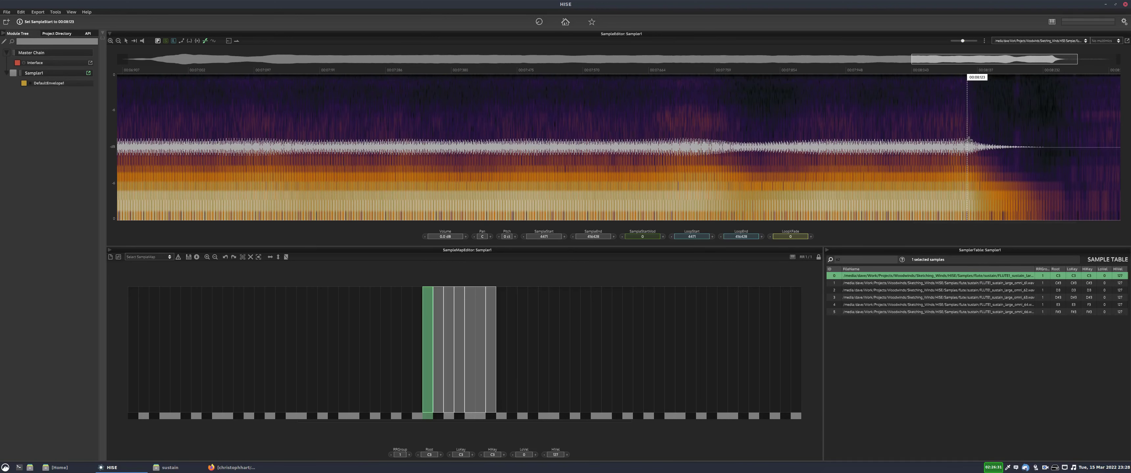
click(972, 142)
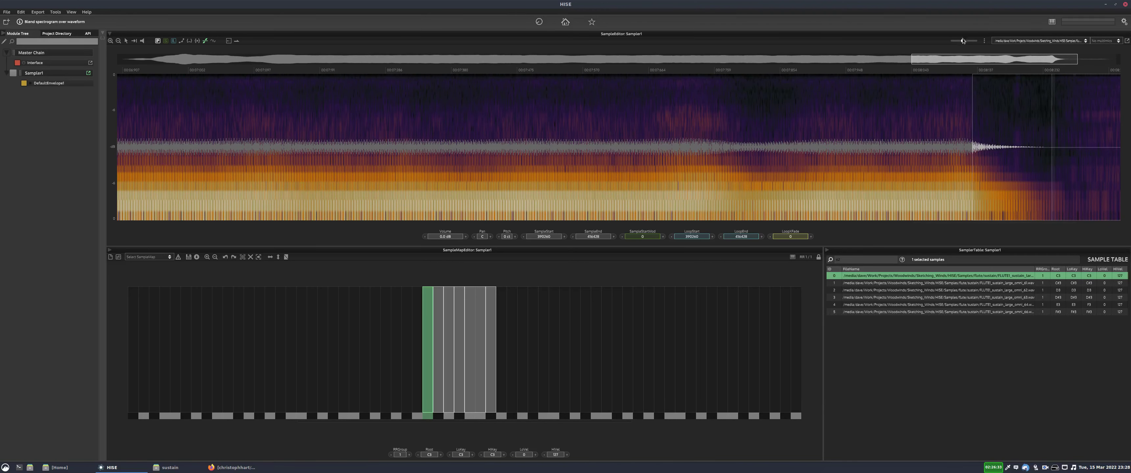
drag(968, 42, 912, 39)
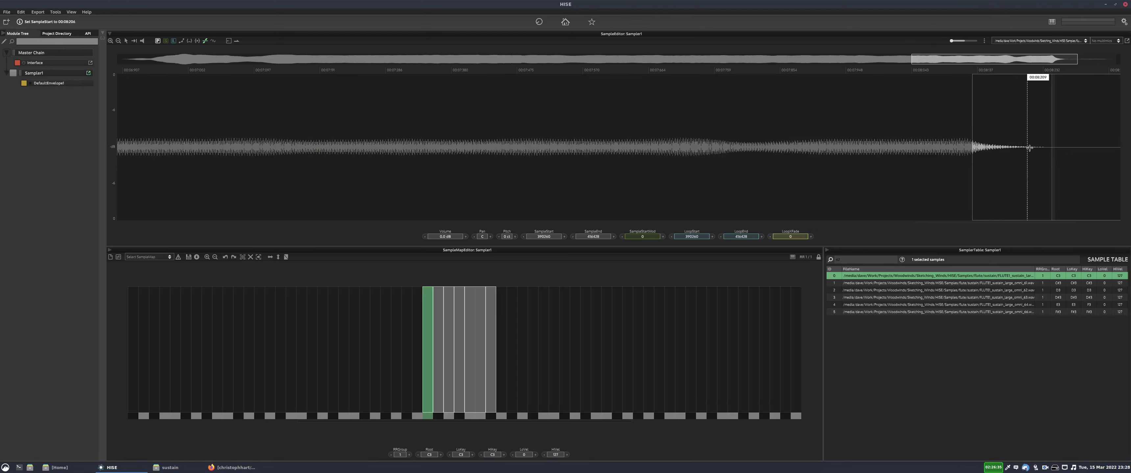
scroll(836, 134, down, 5)
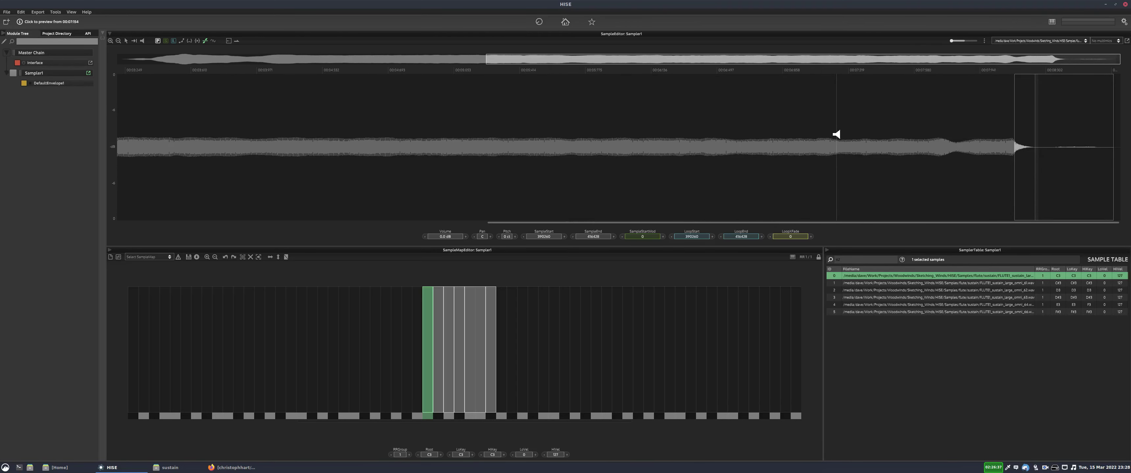
key(ctrl+z)
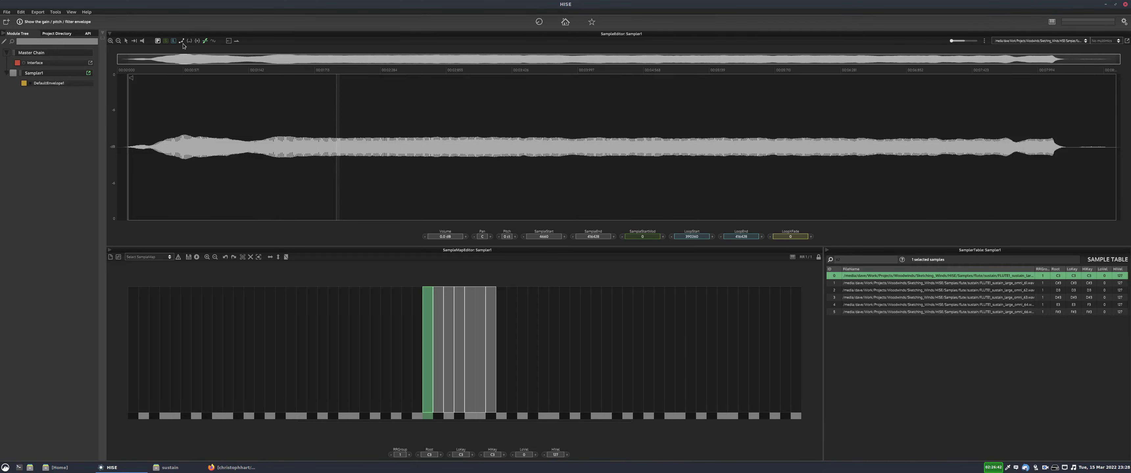
In the sample envelope editor, try a C3 gain envelope that dips early and rises past the middle, and switch it off.
click(183, 44)
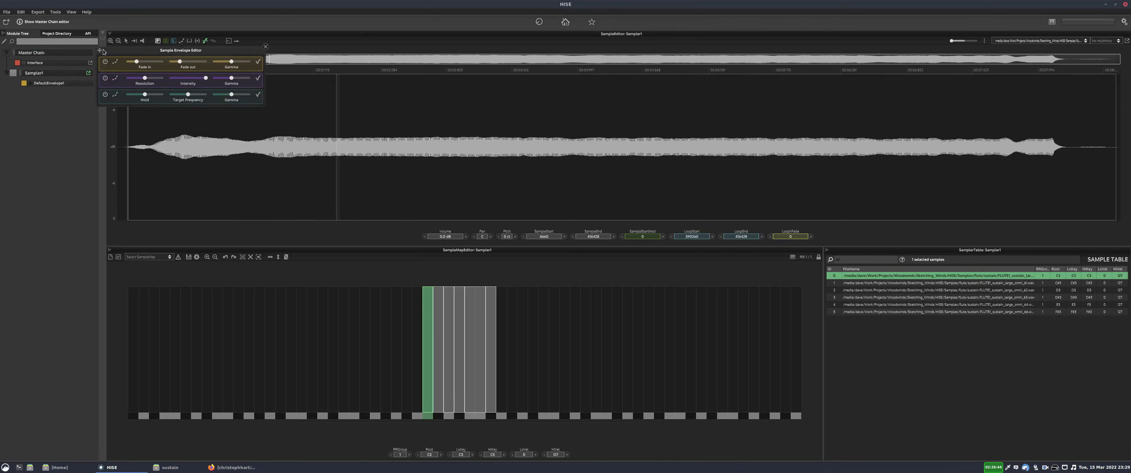
drag(101, 51, 276, 52)
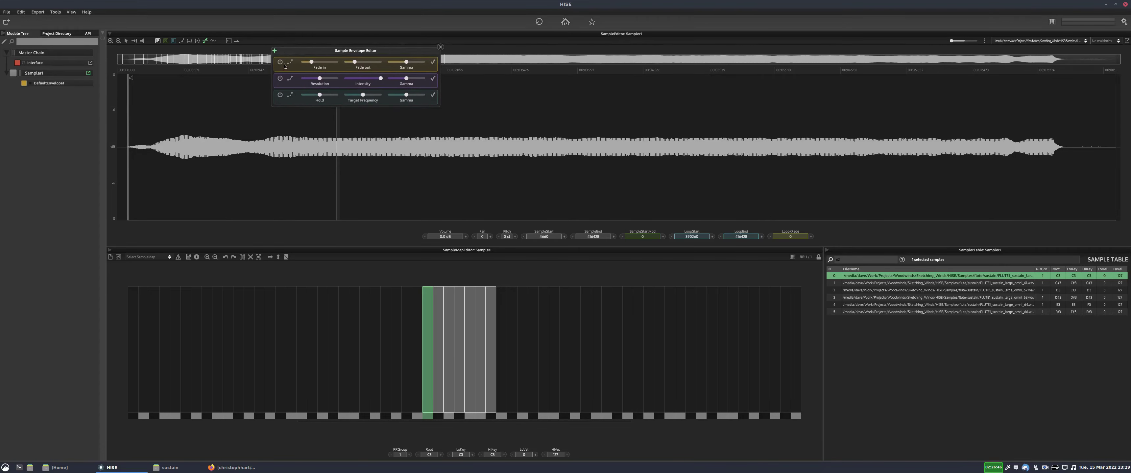
drag(371, 152, 419, 202)
drag(644, 183, 773, 132)
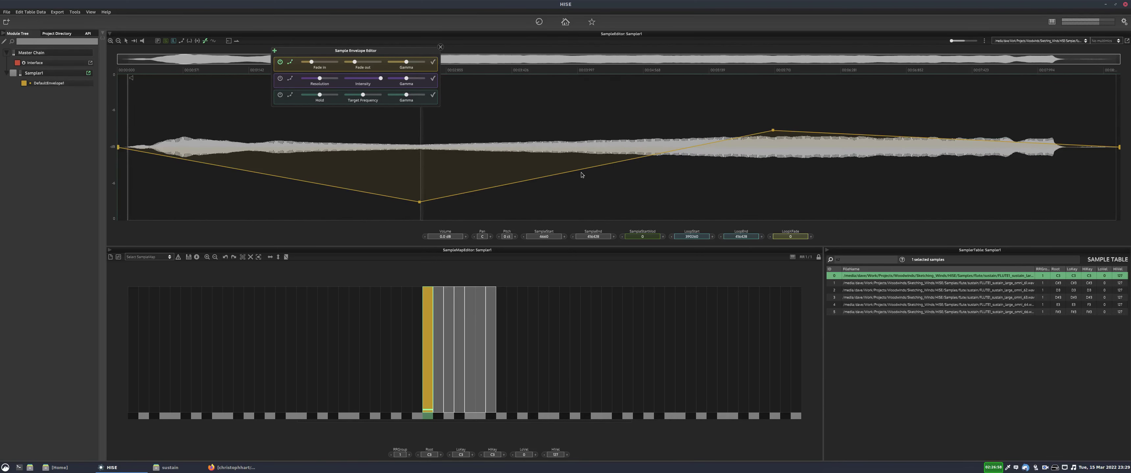
click(280, 61)
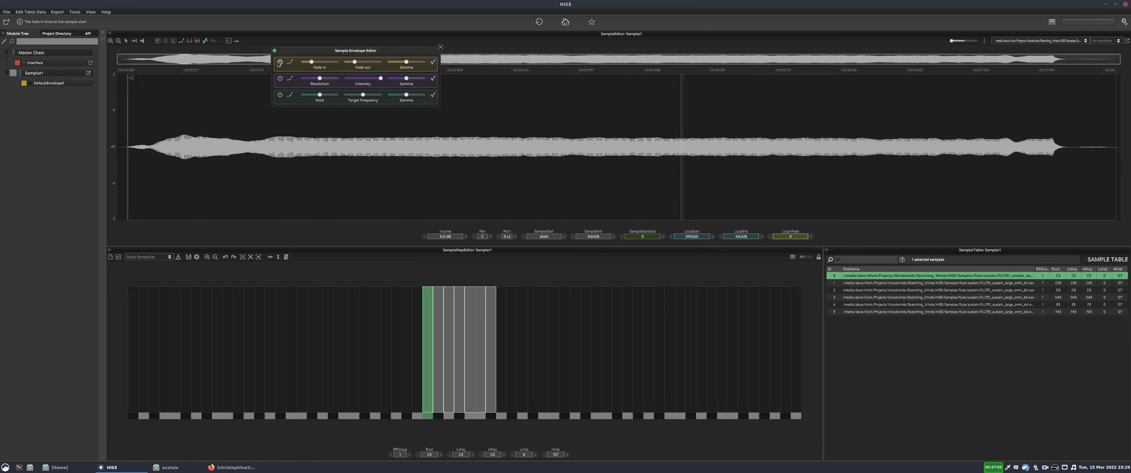
Try a pitch envelope on the C3 sample that bends down and up, and replace it with an automatically generated pitch curve.
click(280, 78)
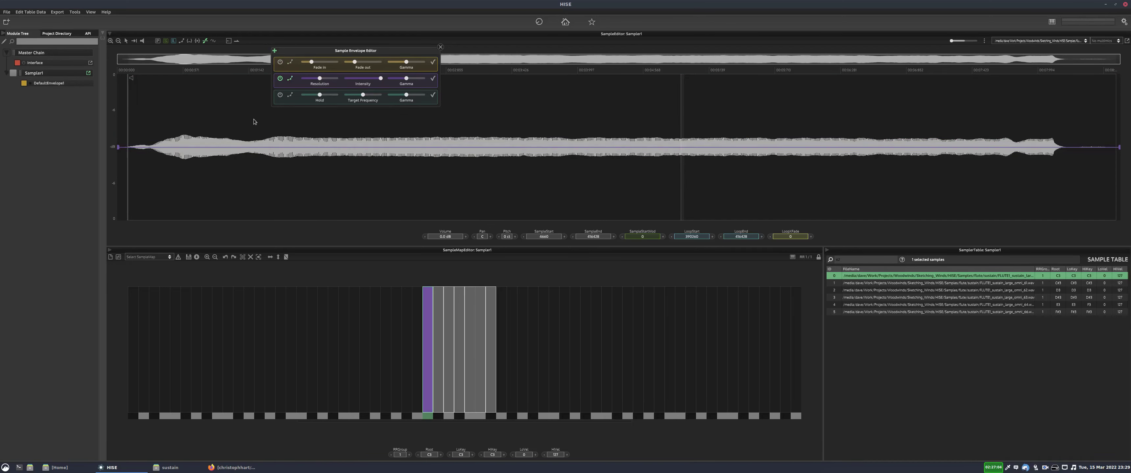
drag(255, 157, 256, 190)
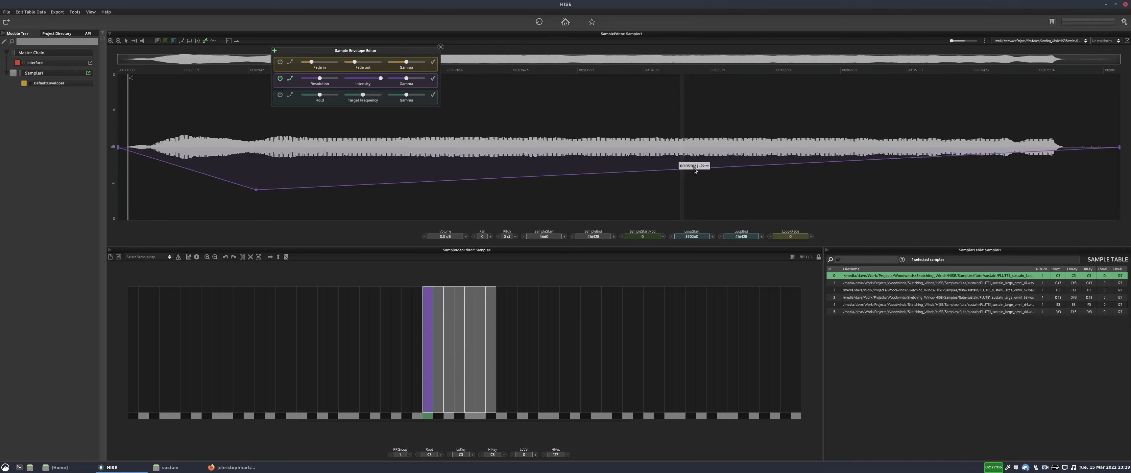
drag(694, 167, 692, 94)
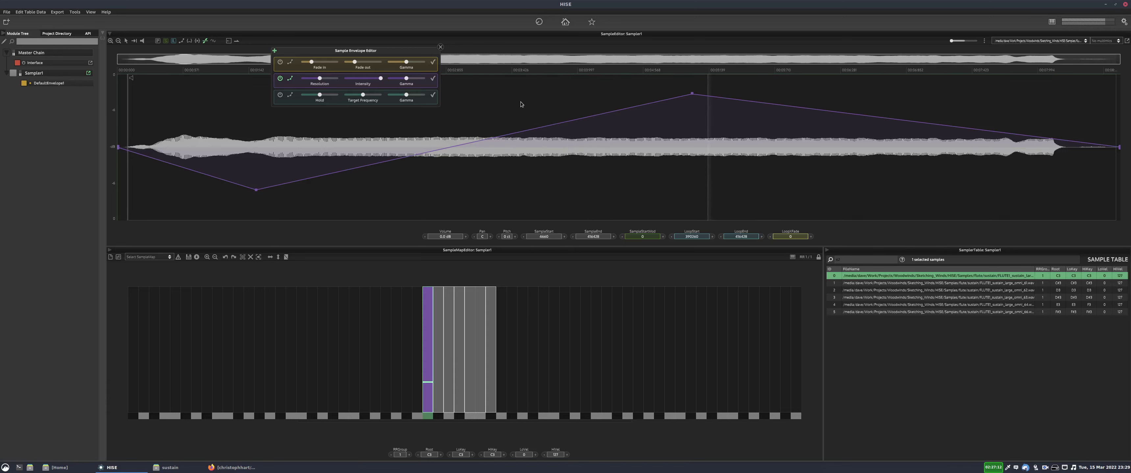
click(433, 79)
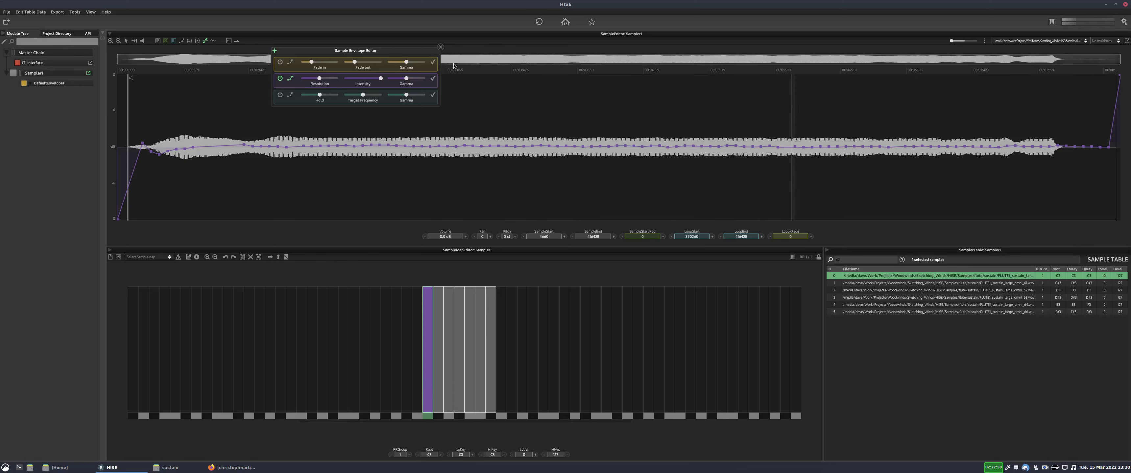
Enable looping over the steady sustain of the C3 sample and set the loop crossfade to 5000.
click(236, 40)
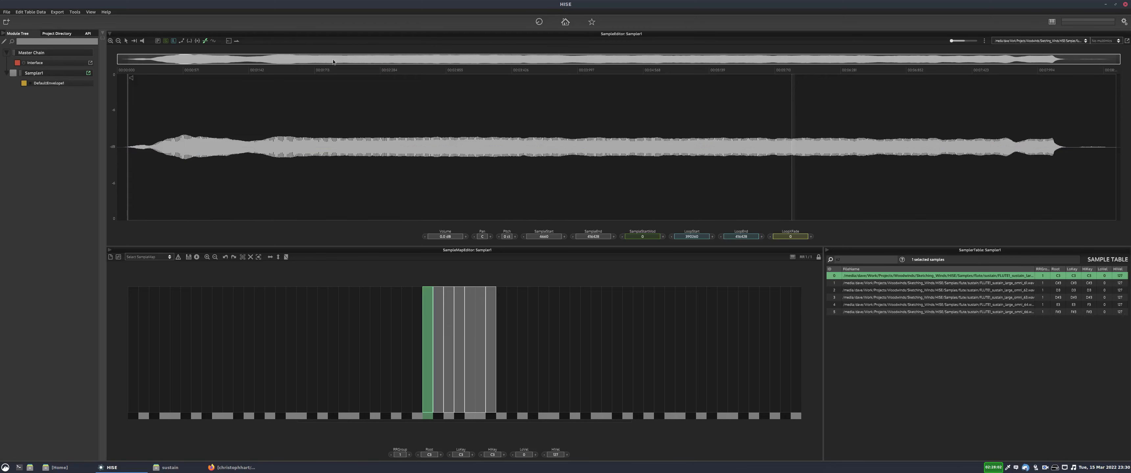
click(237, 40)
click(338, 117)
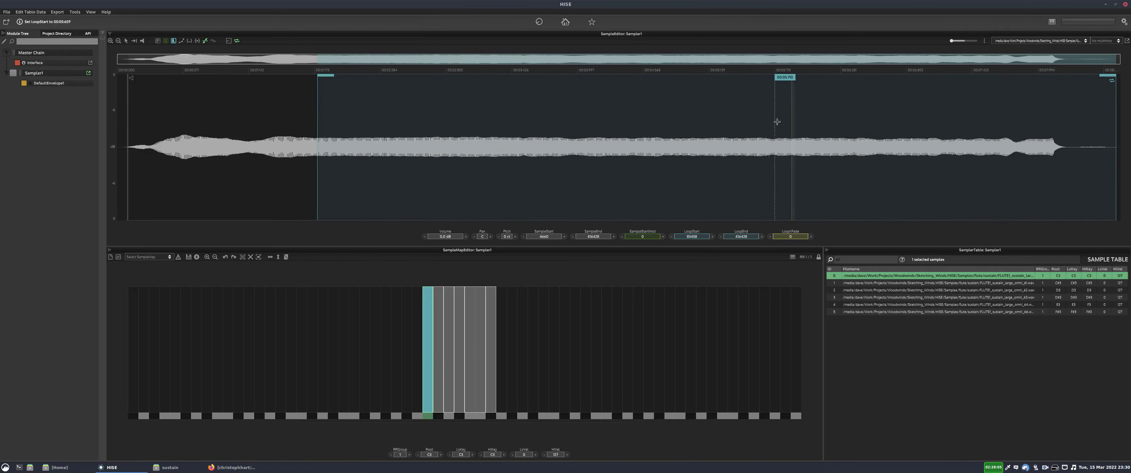
click(783, 132)
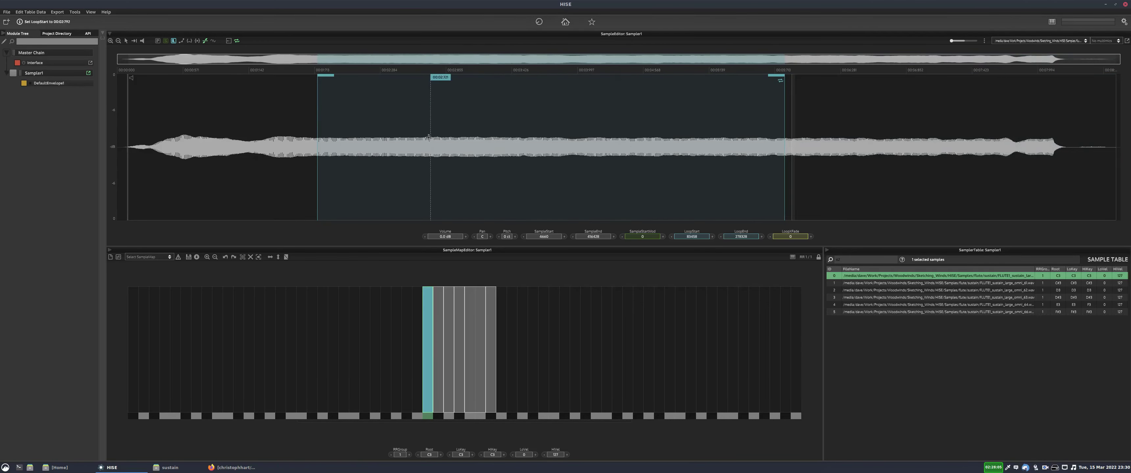
click(791, 236)
text(5000)
key(Return)
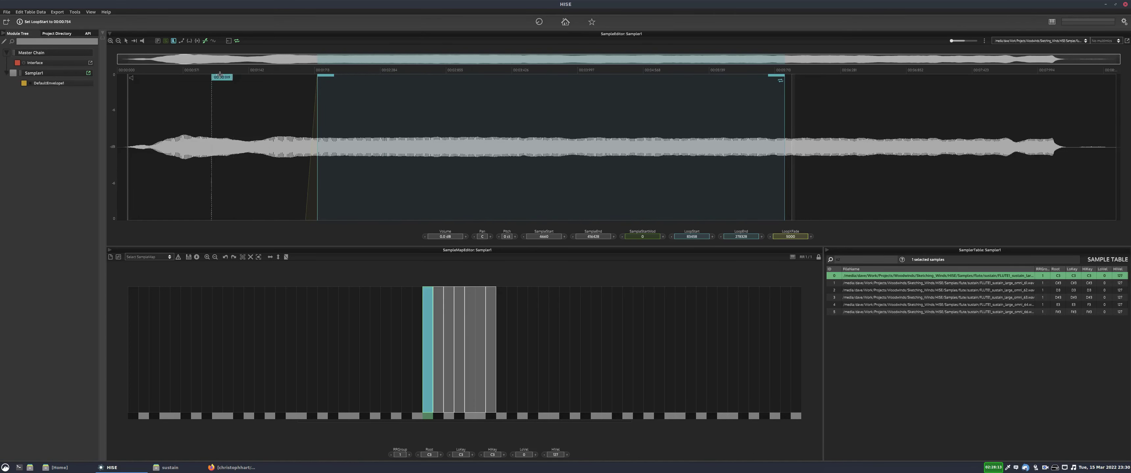
Compare the waveforms around the loop point in the Loop Finder, adjust its display slider and close it.
click(213, 41)
drag(228, 49, 339, 72)
drag(350, 173, 326, 172)
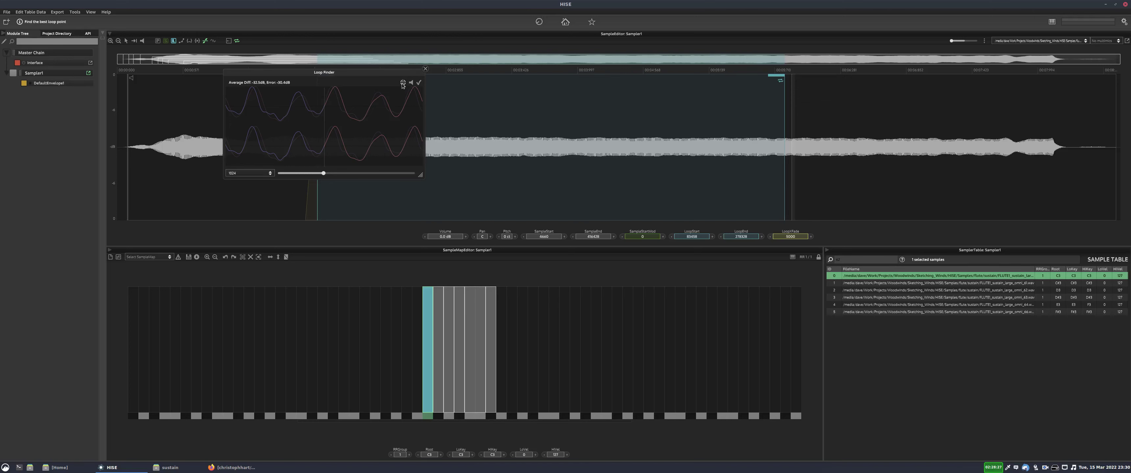
click(424, 69)
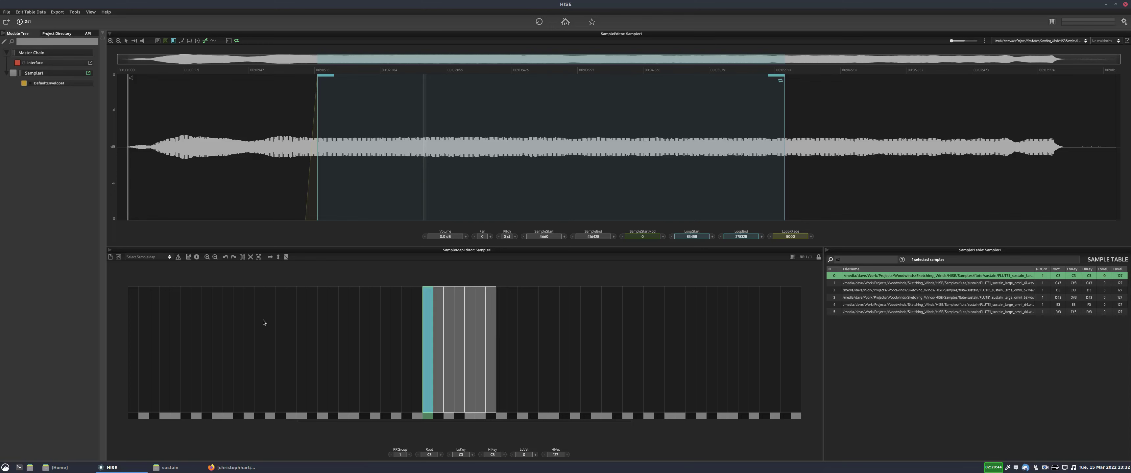
Browse the project's SampleMaps folder and read through the XML of bassoon1Release.xml.
click(57, 33)
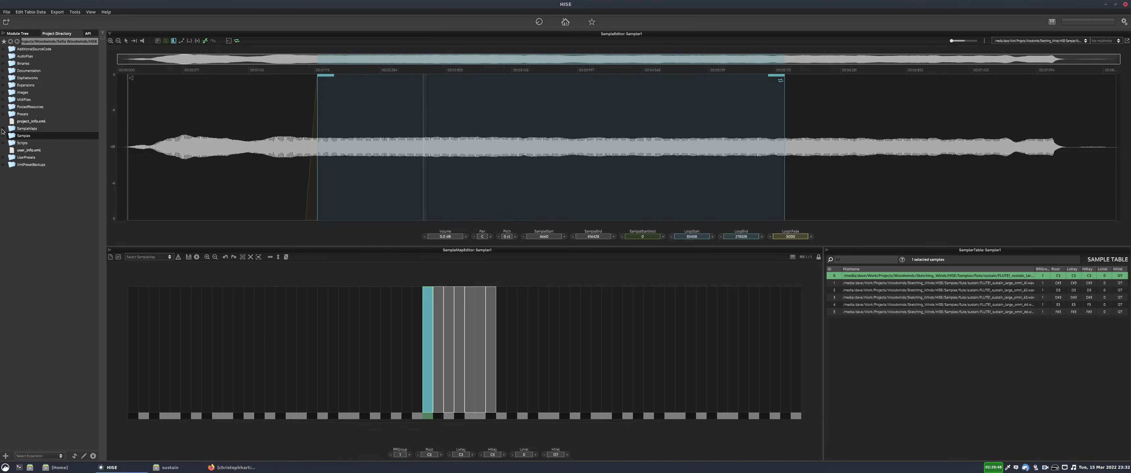
click(3, 128)
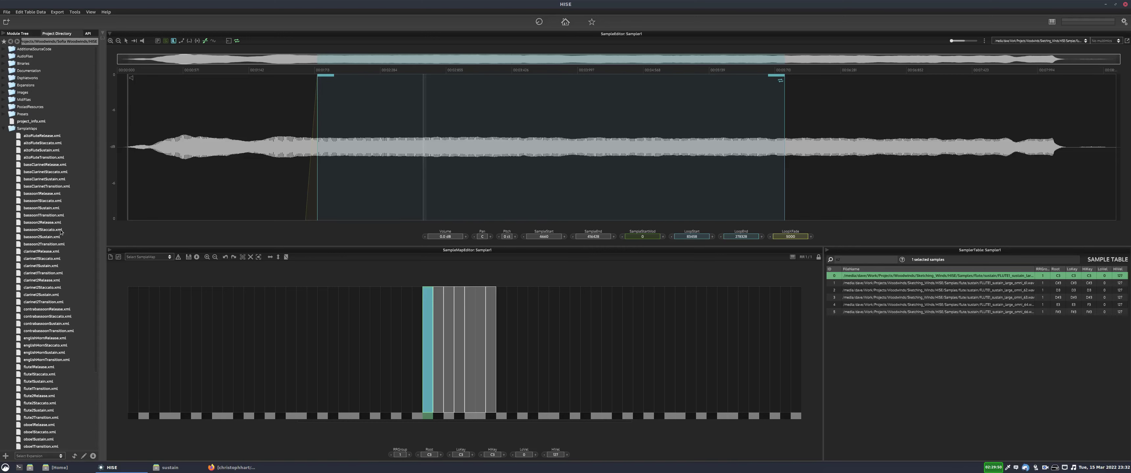
right_click(58, 186)
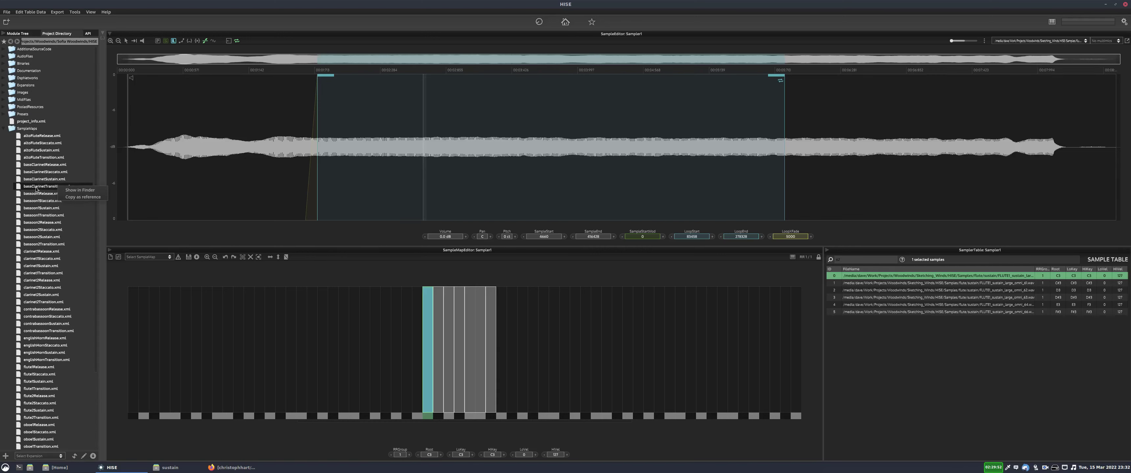
click(43, 191)
click(43, 194)
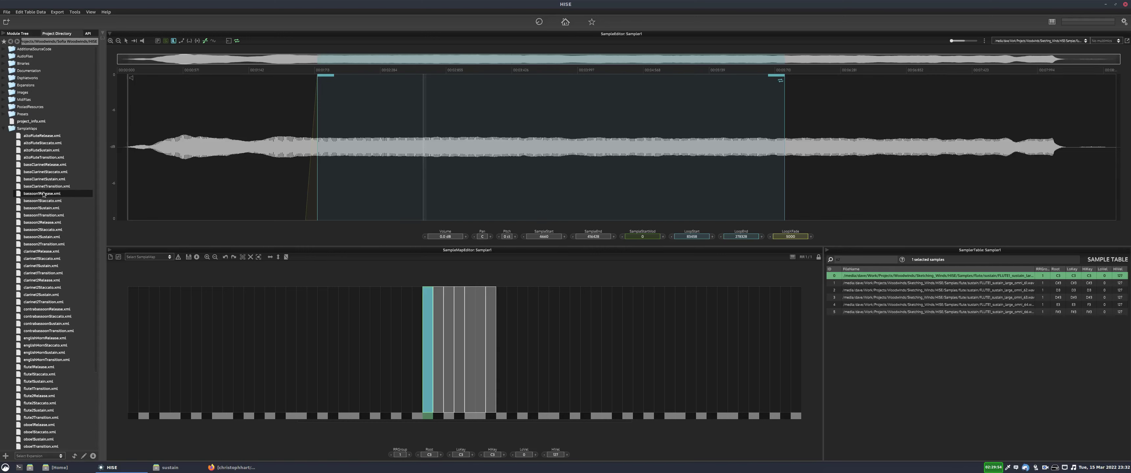
double_click(43, 194)
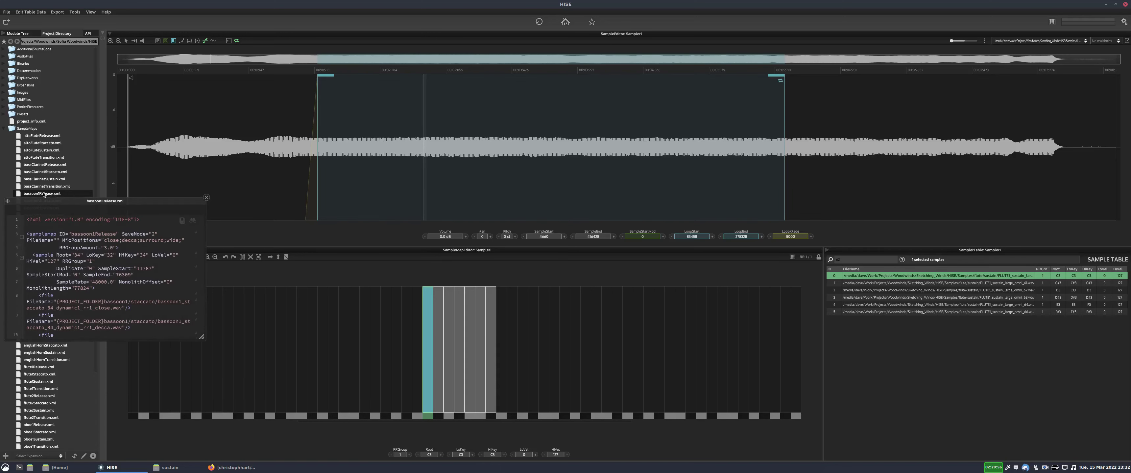
scroll(204, 232, down, 10)
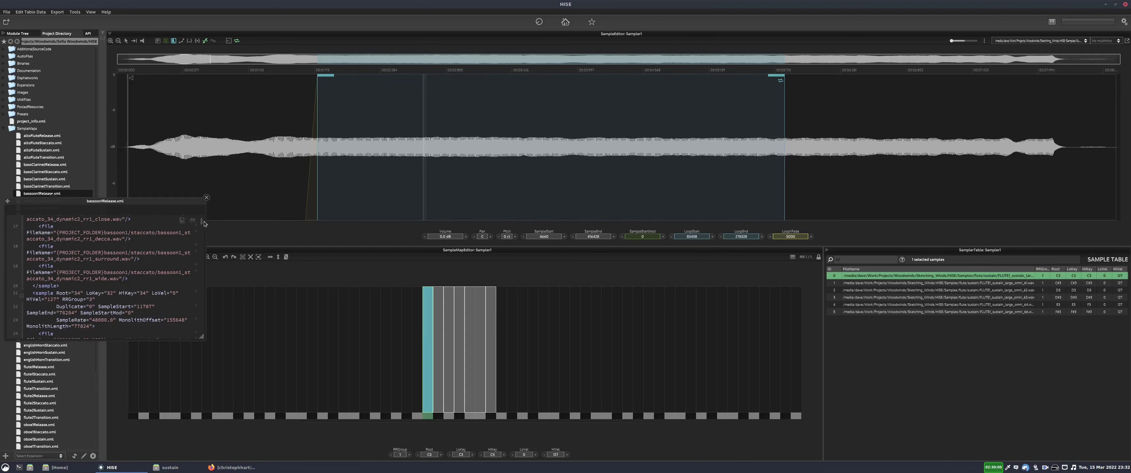
drag(203, 221, 202, 228)
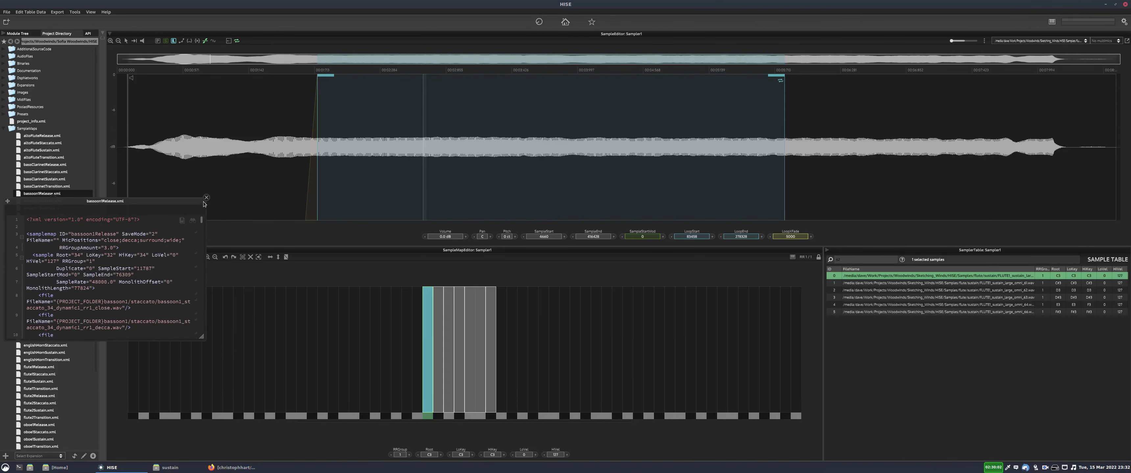
click(206, 197)
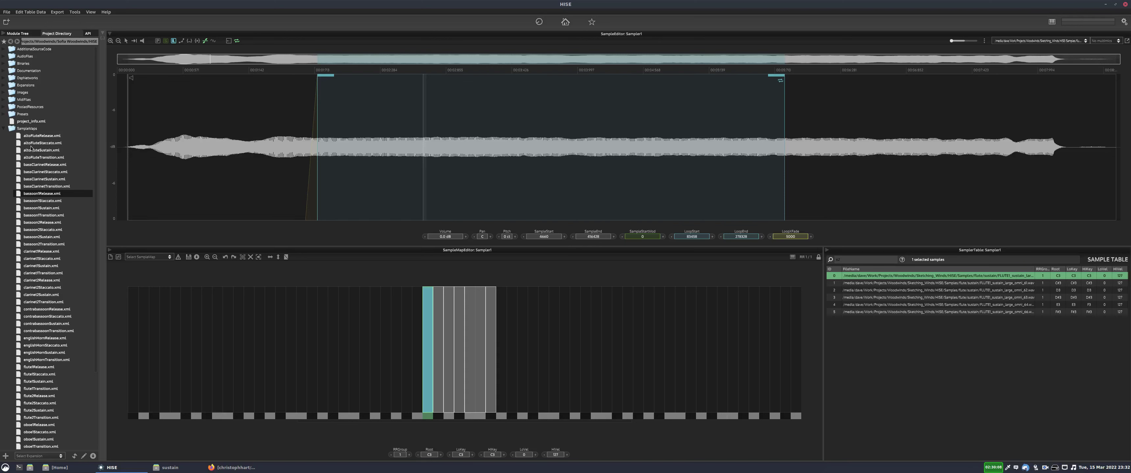
click(3, 129)
Load the existing clarinet1Sustain sample map in place of the flute samples.
click(302, 277)
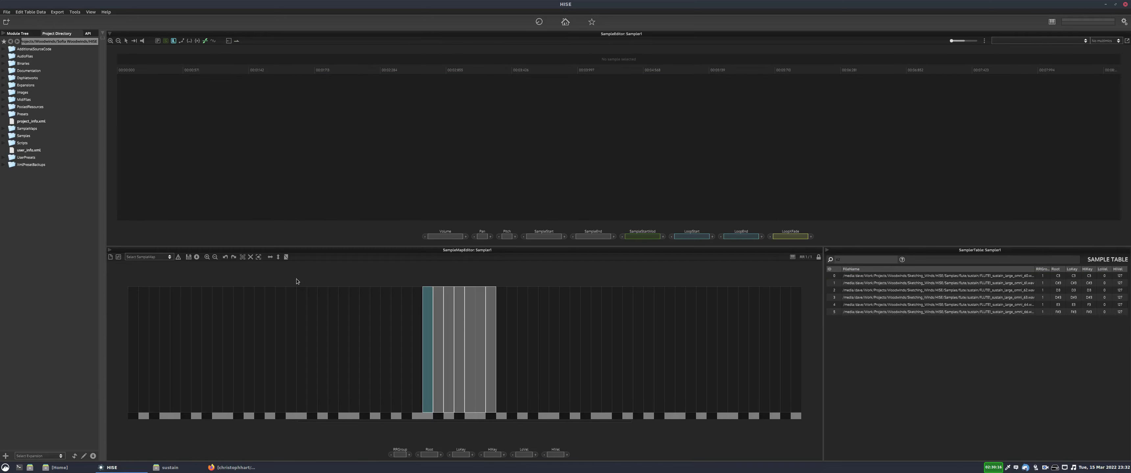
click(145, 256)
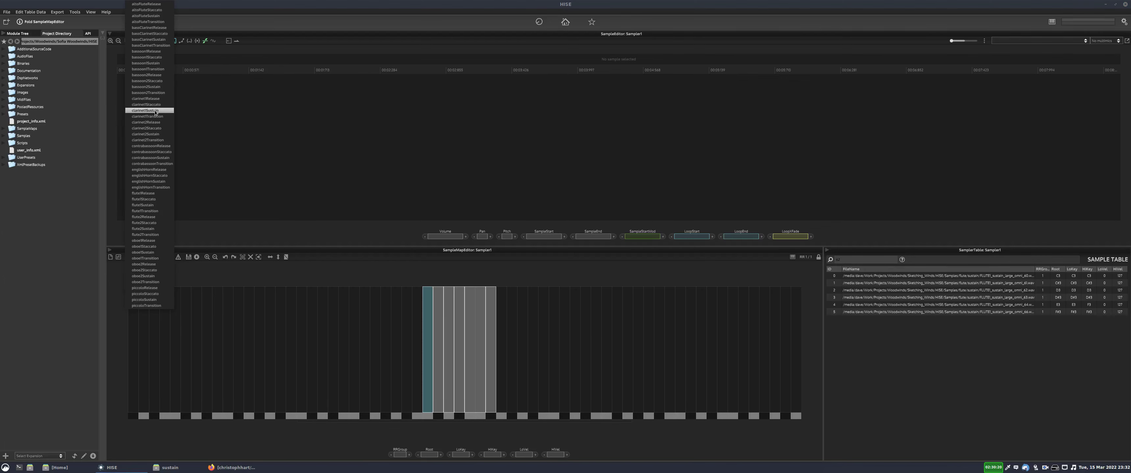
click(149, 111)
click(575, 259)
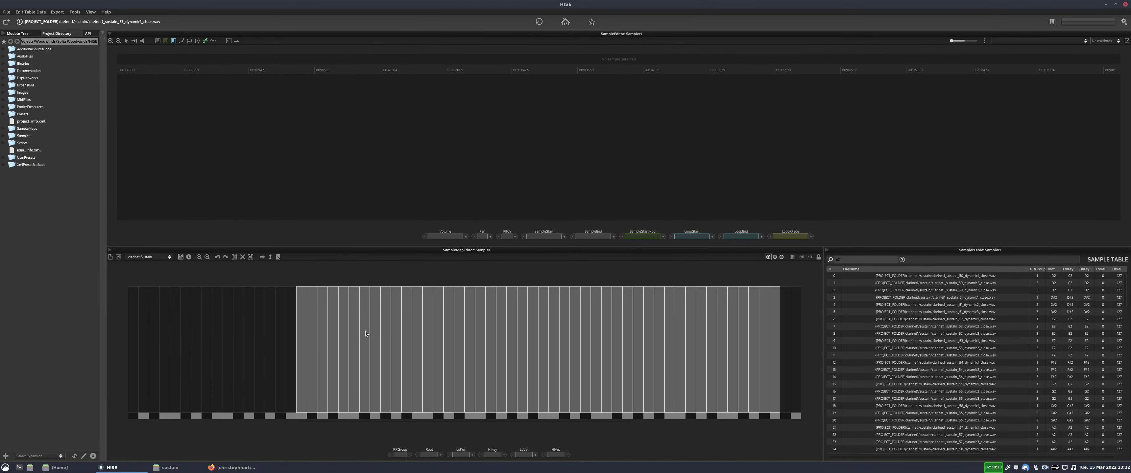
click(207, 257)
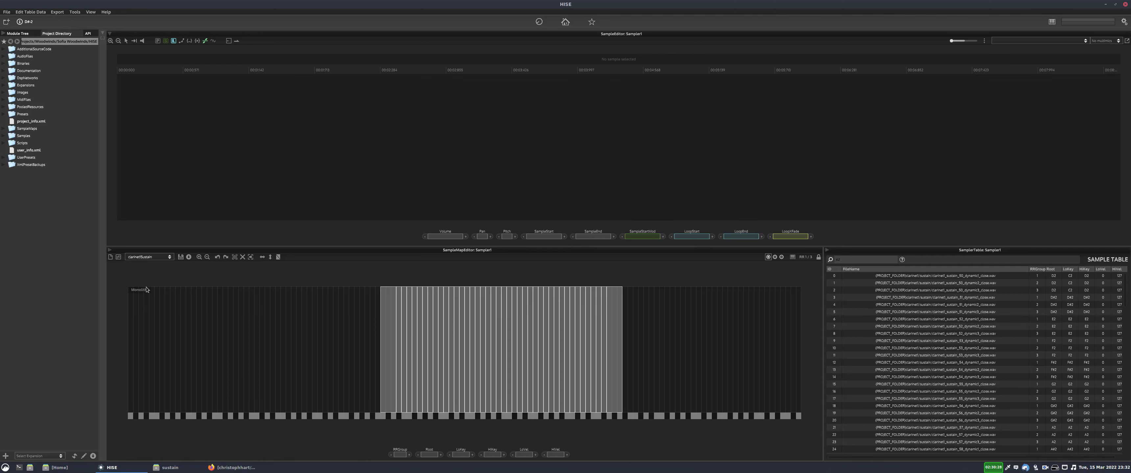
Select several clarinet samples across the key range to examine their start offsets, loop regions and crossfades.
click(412, 312)
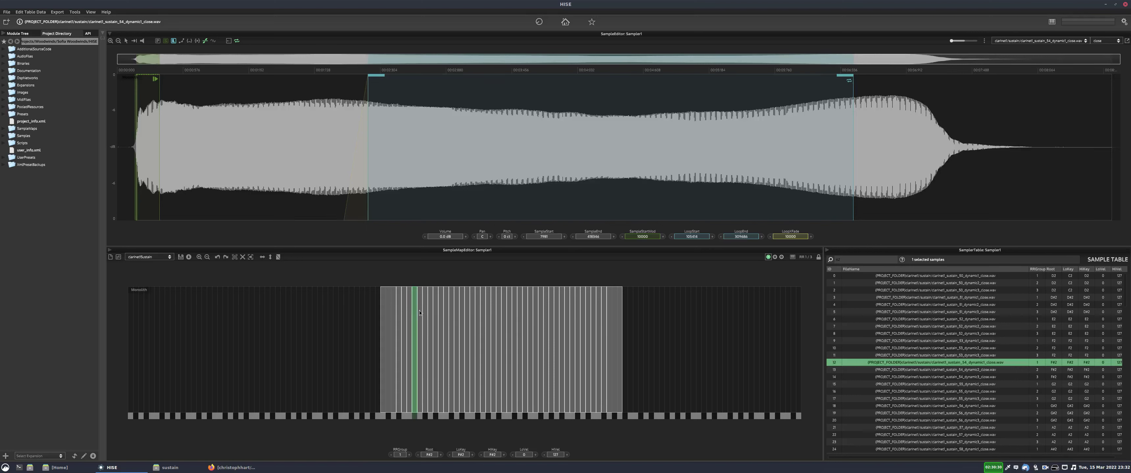
click(444, 313)
click(504, 314)
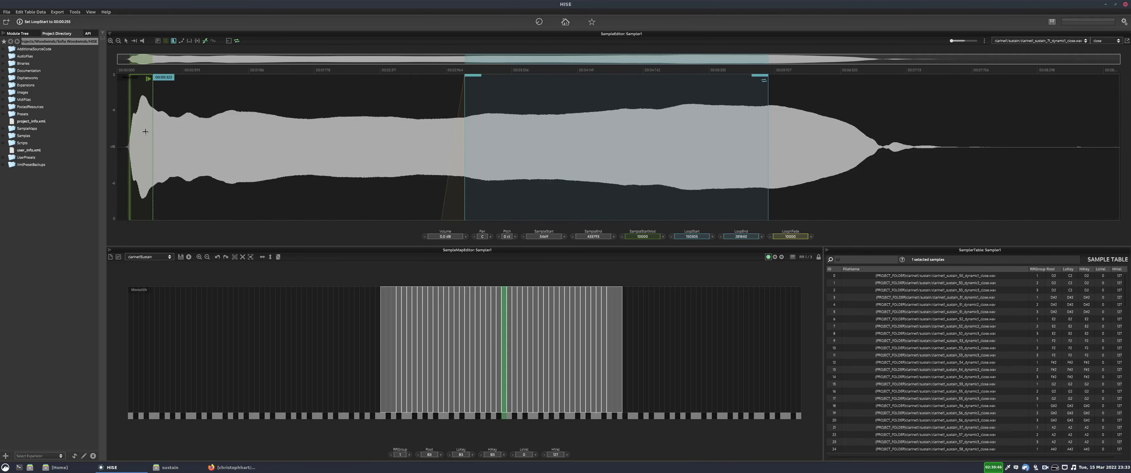
click(558, 302)
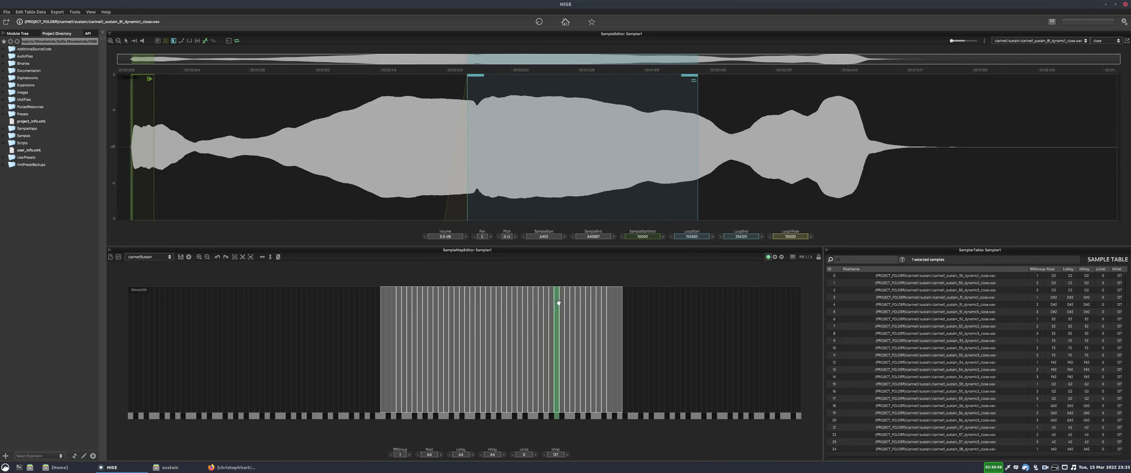
click(512, 307)
click(456, 304)
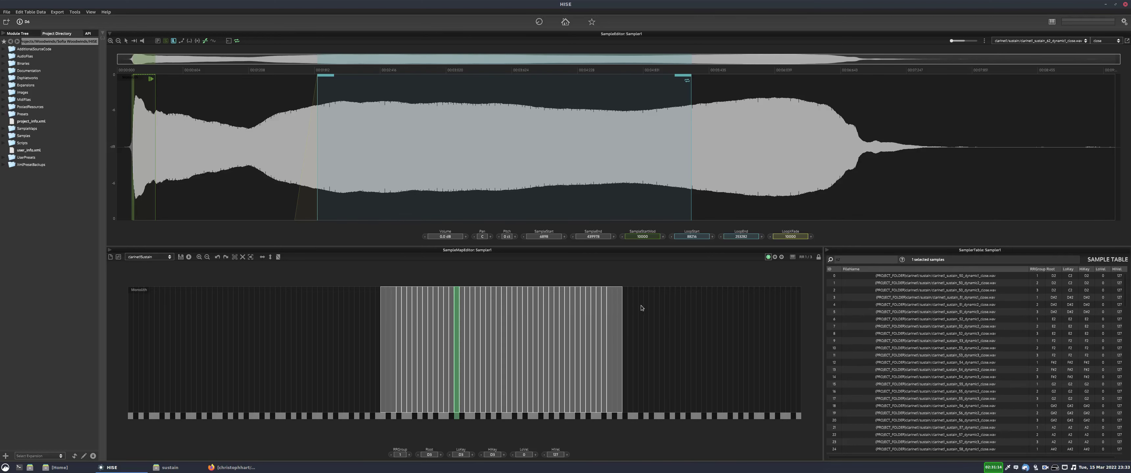
Select three more clarinet samples across the key range to compare their start offsets and loop regions.
click(531, 315)
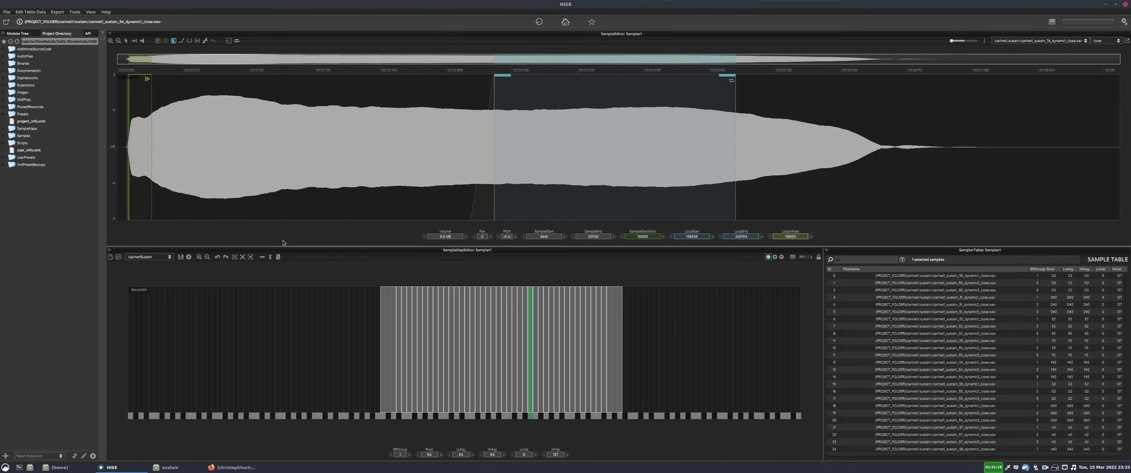
click(451, 348)
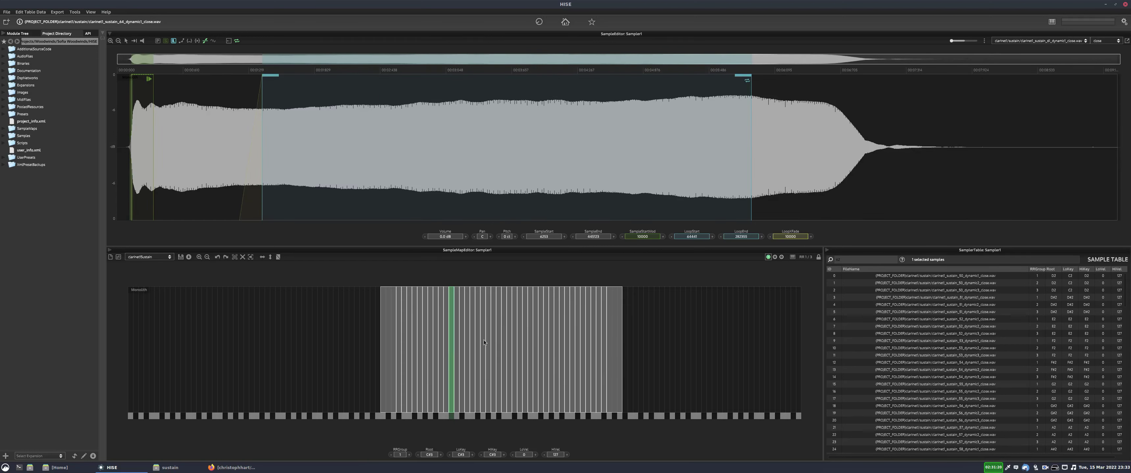
click(504, 336)
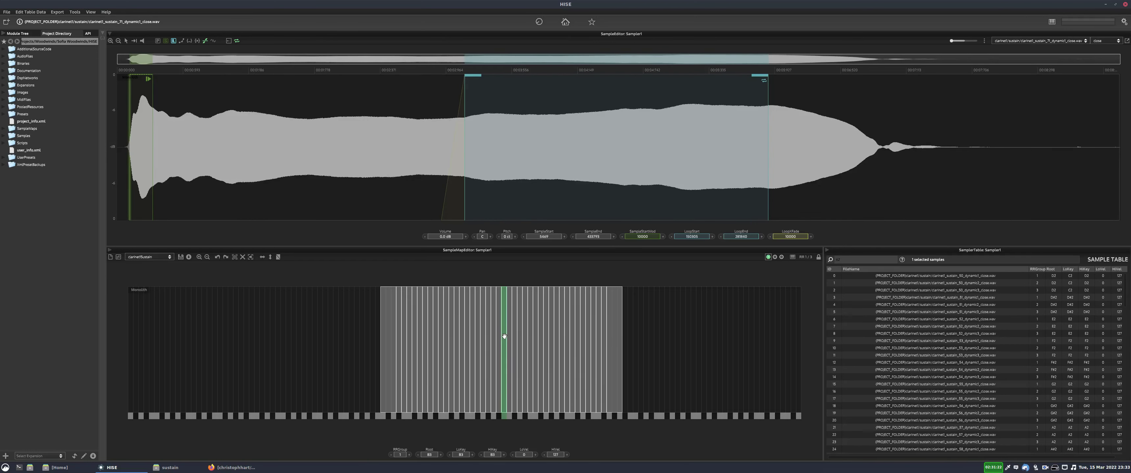
Display the selected sample's decca, surround and wide mic positions in turn, and return the view to the close mic.
click(1100, 41)
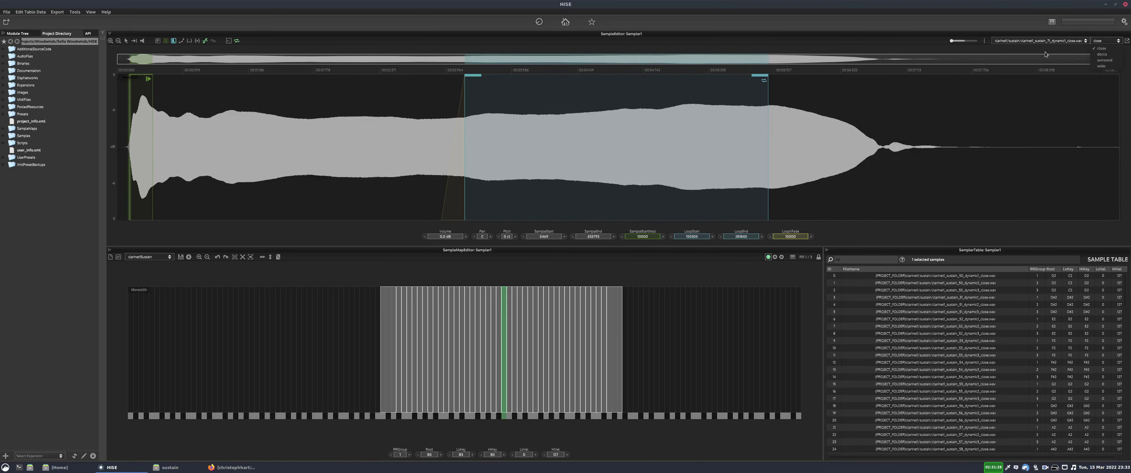
click(1104, 54)
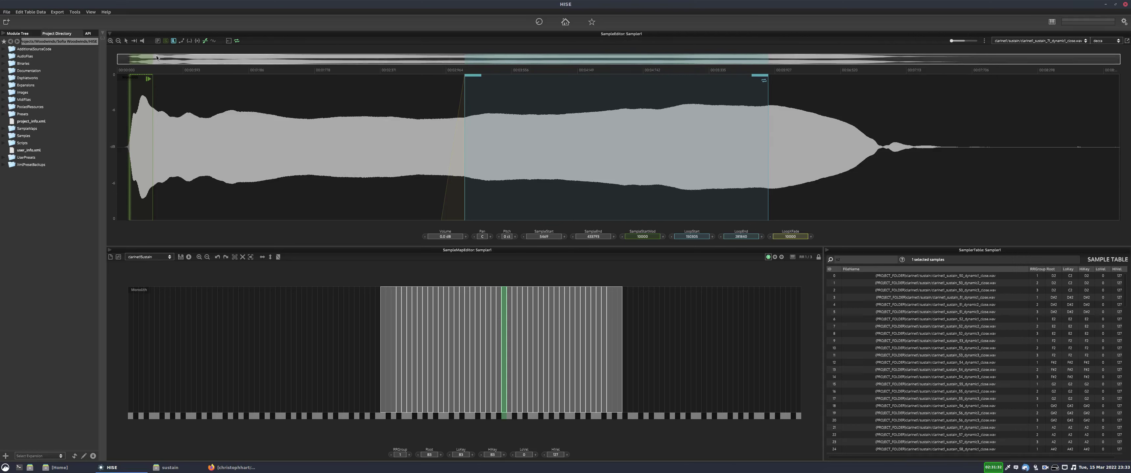
click(1105, 40)
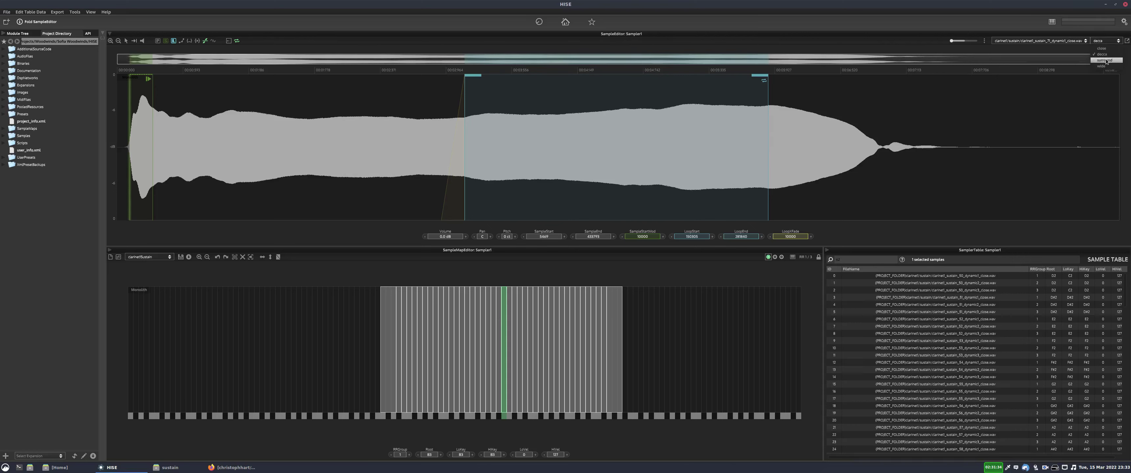
click(1104, 60)
click(1106, 40)
click(1103, 66)
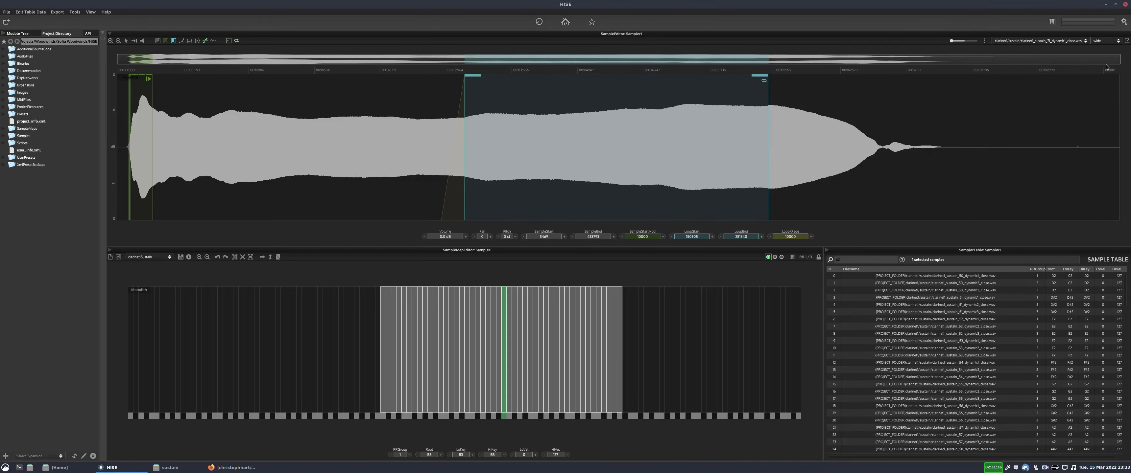
click(1107, 43)
click(1105, 48)
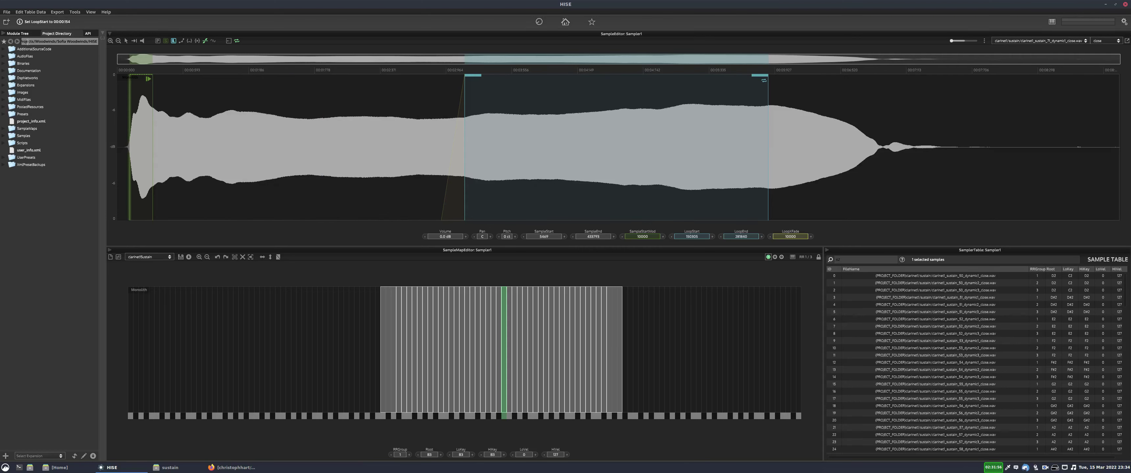
Inspect the Purge Channel options in Sampler1's settings and its channel routing to the Master Chain, closing both windows.
click(17, 33)
click(53, 75)
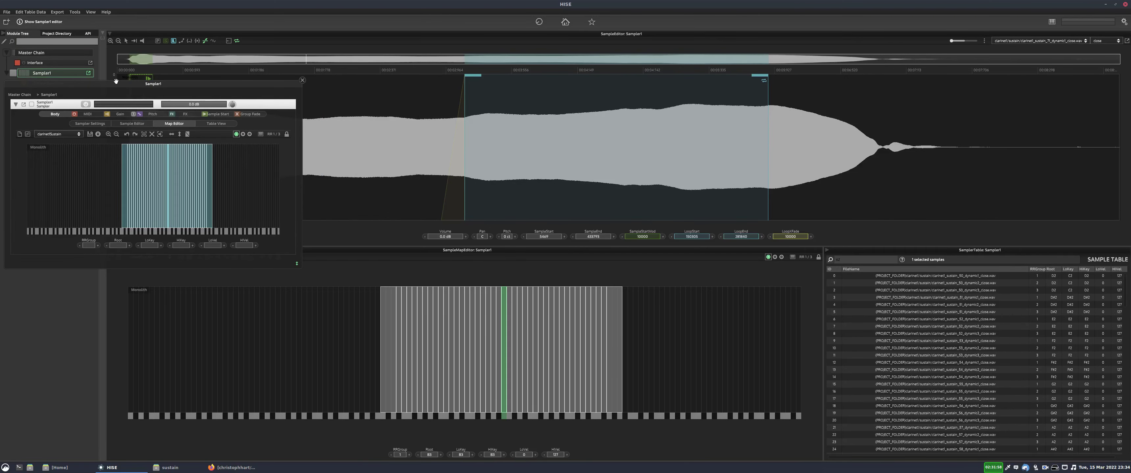
click(293, 143)
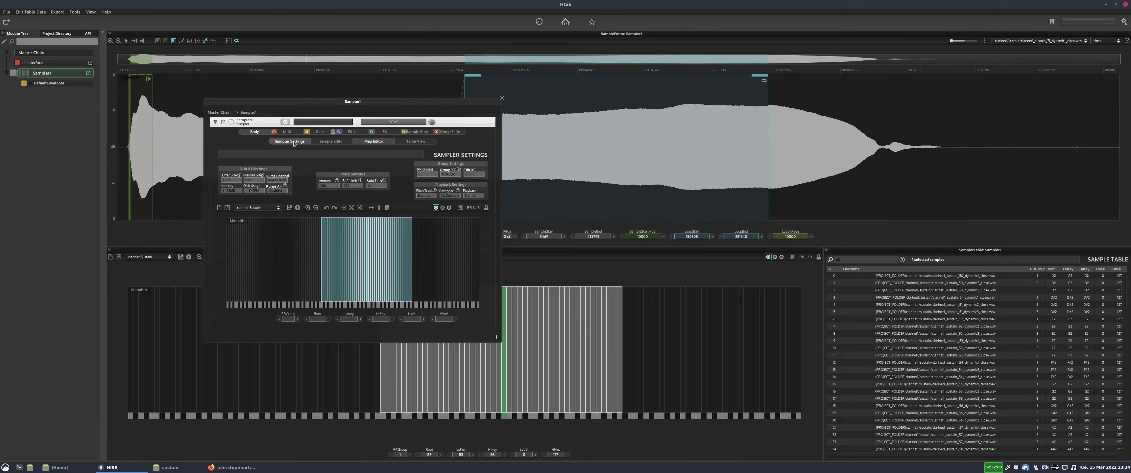
click(276, 180)
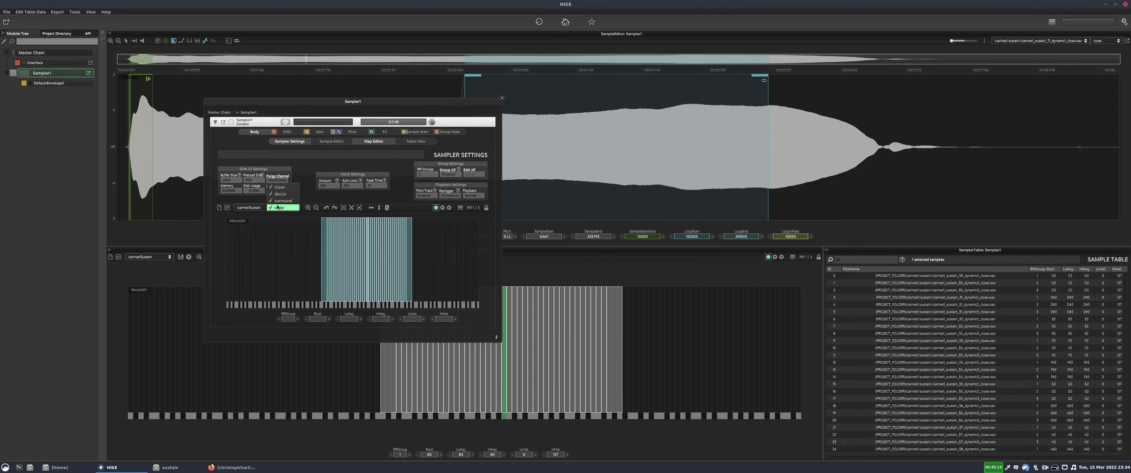
click(306, 171)
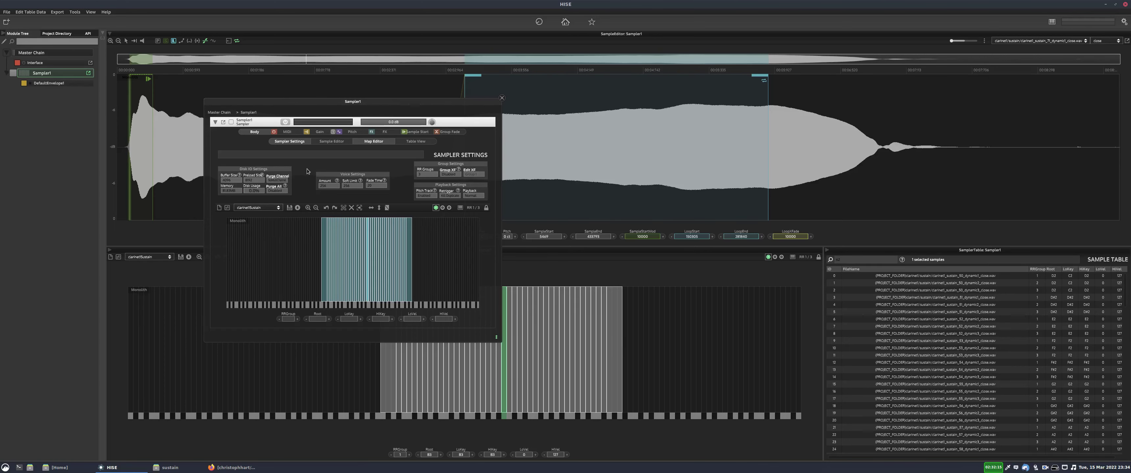
key(Escape)
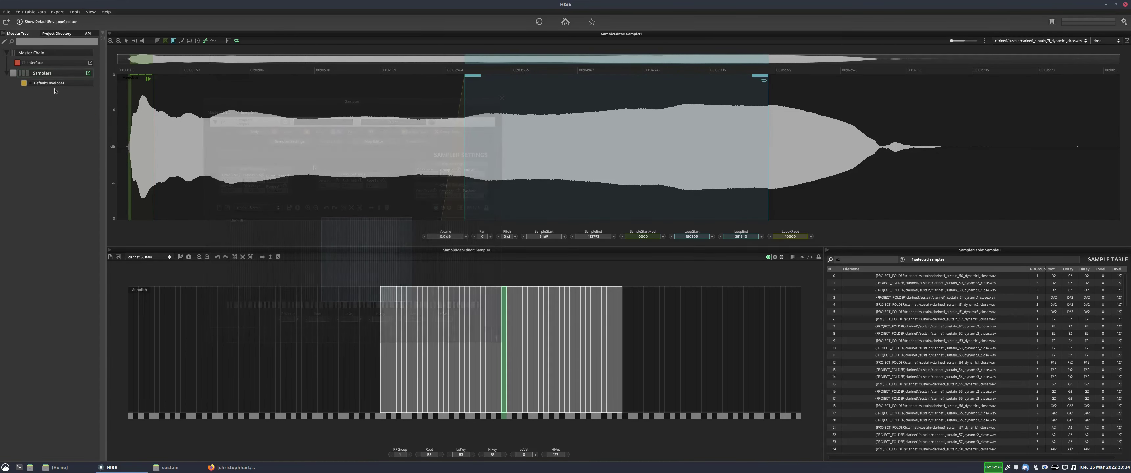
click(27, 76)
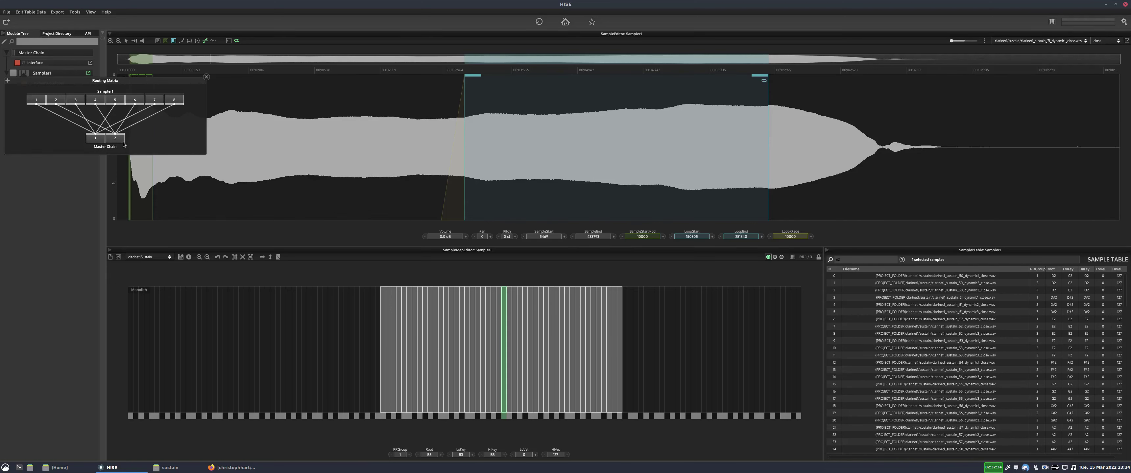
click(206, 78)
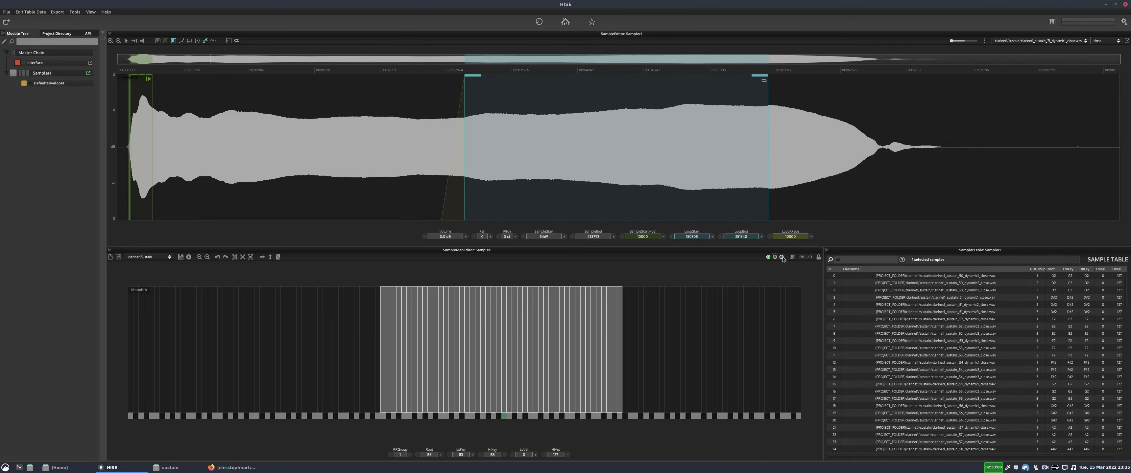
Switch the sample map's display between individual RR groups and then show all groups.
click(782, 258)
click(768, 257)
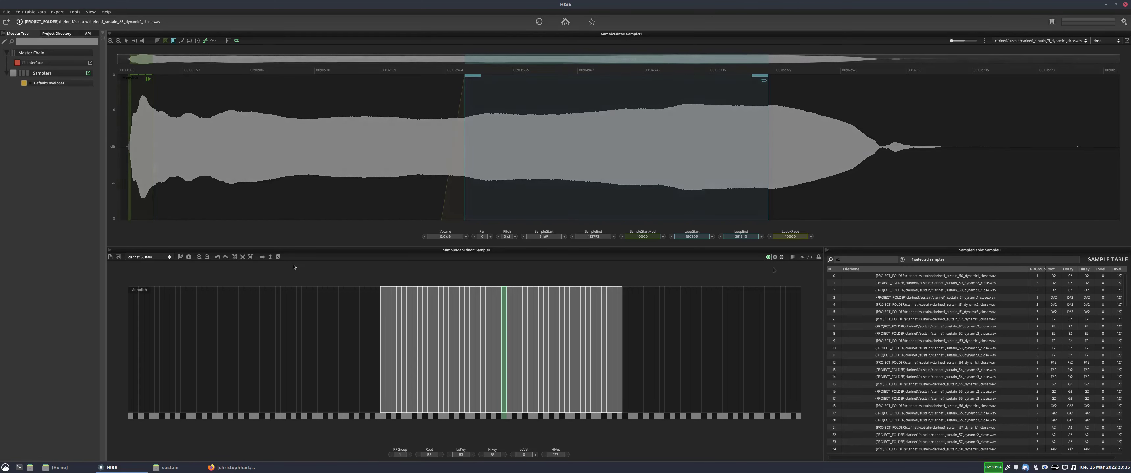
click(768, 257)
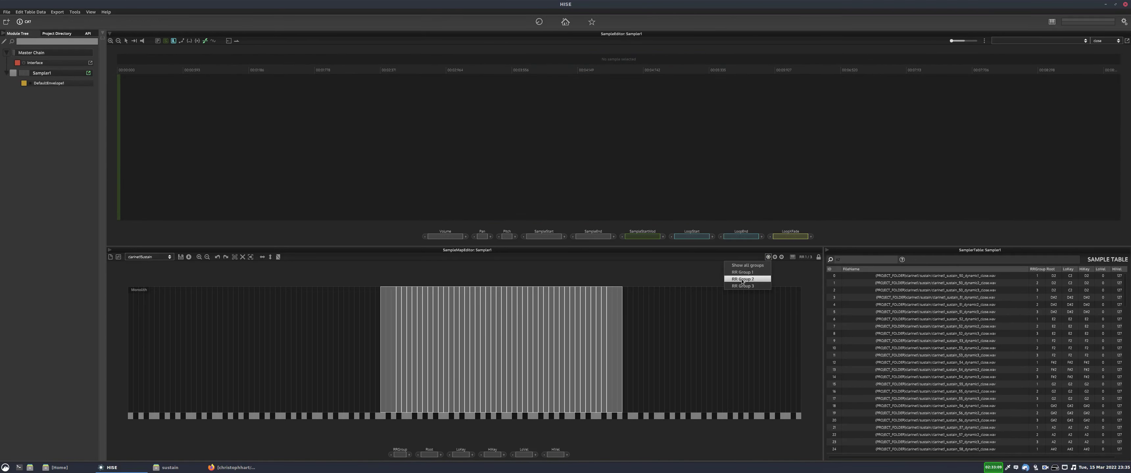
click(737, 266)
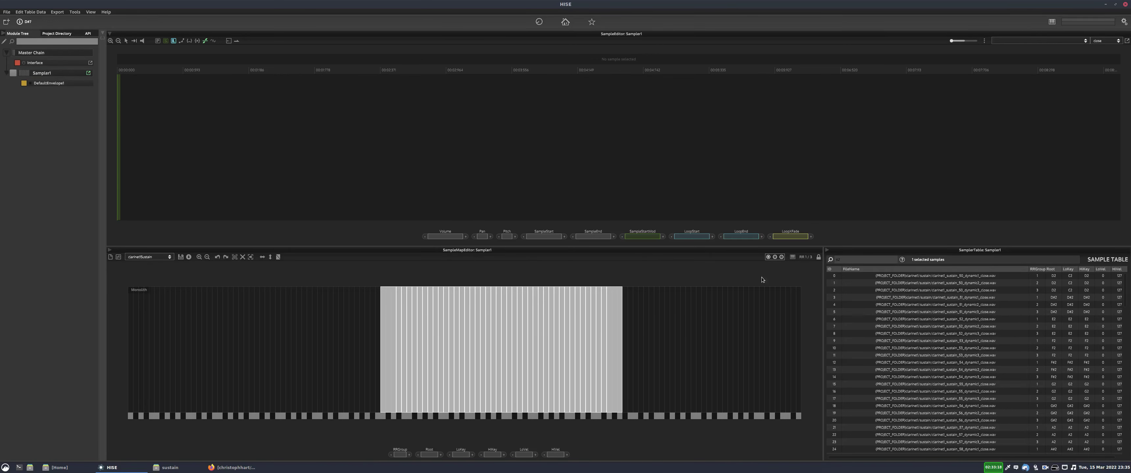
Display RR groups 1, 2 and 3 in turn, examining a clarinet sample of each dynamic layer, and clear the selection.
click(535, 314)
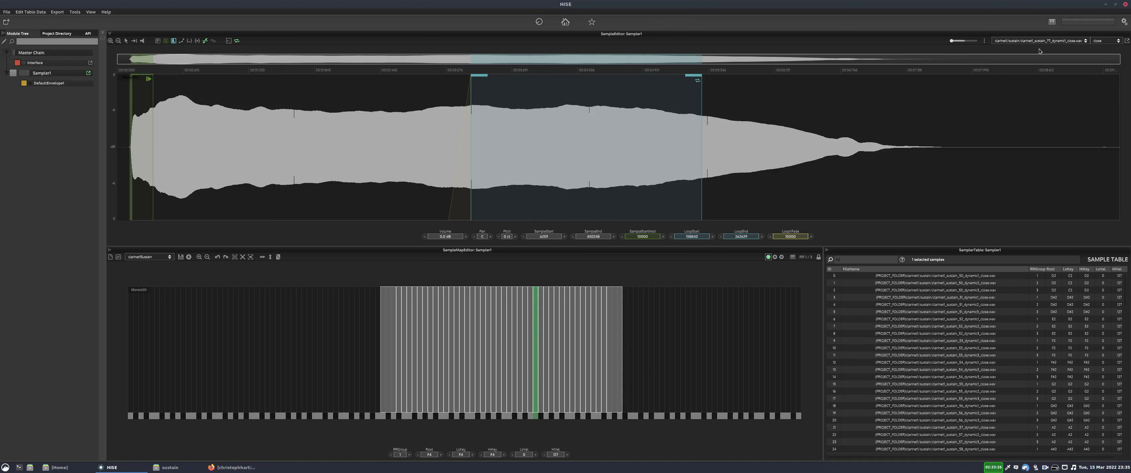
click(775, 258)
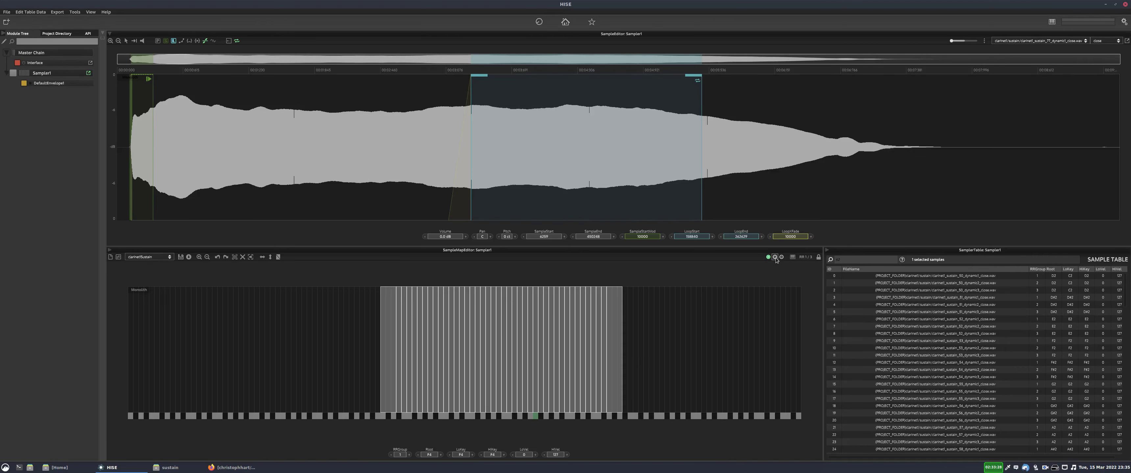
click(479, 332)
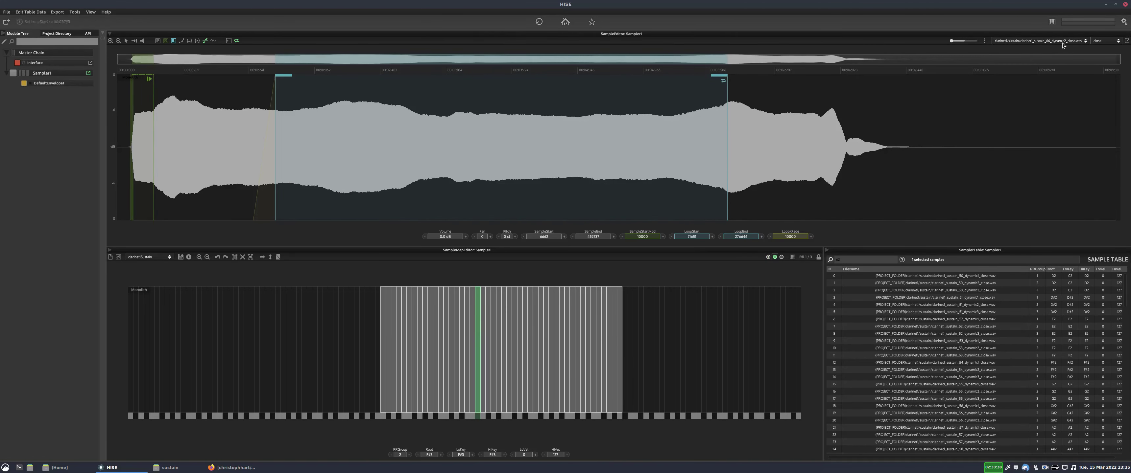
click(782, 257)
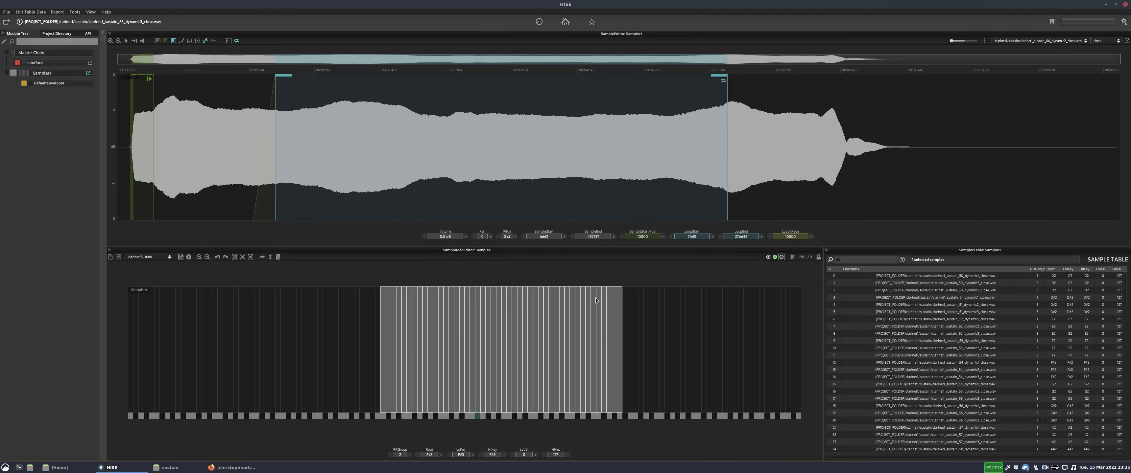
click(519, 315)
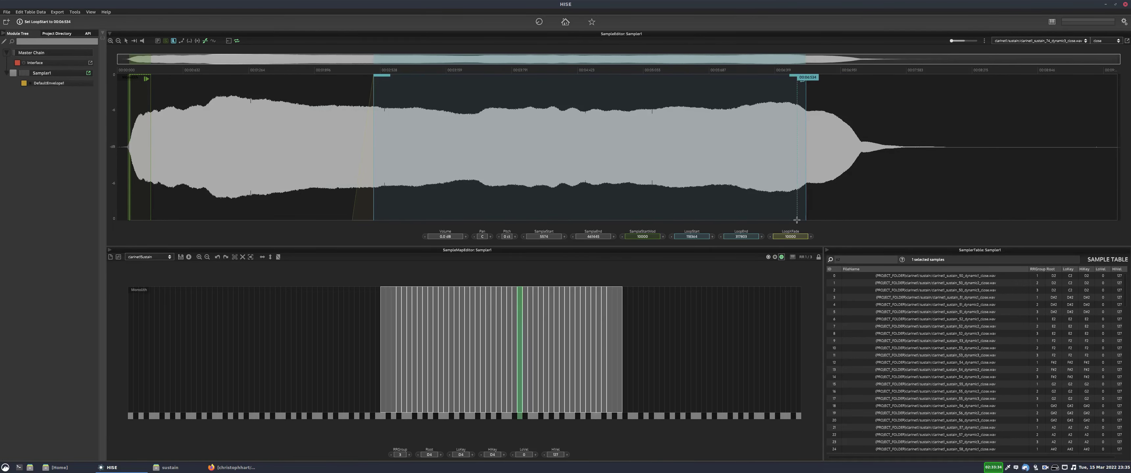
click(643, 272)
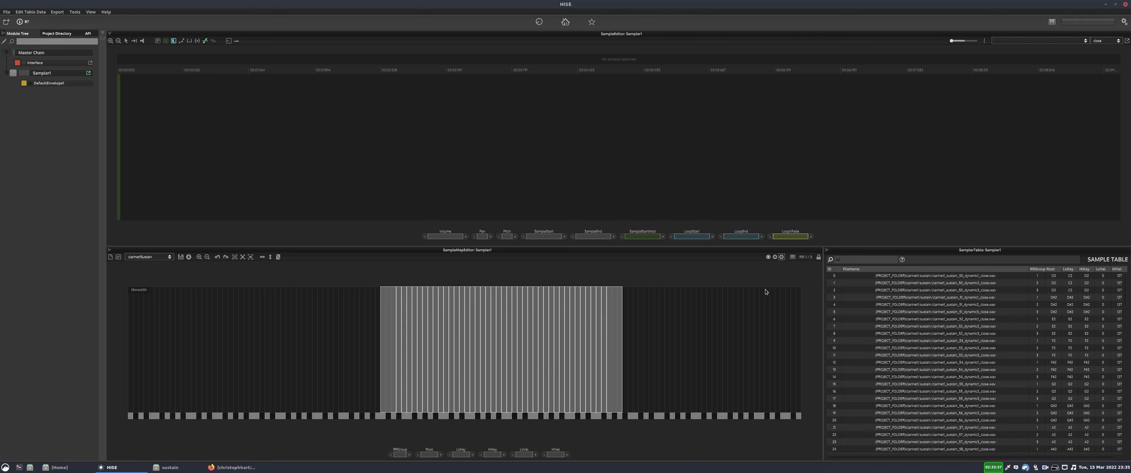
Enable Group XF in Sampler1's settings and move the sampler window clear of the module tree.
click(88, 73)
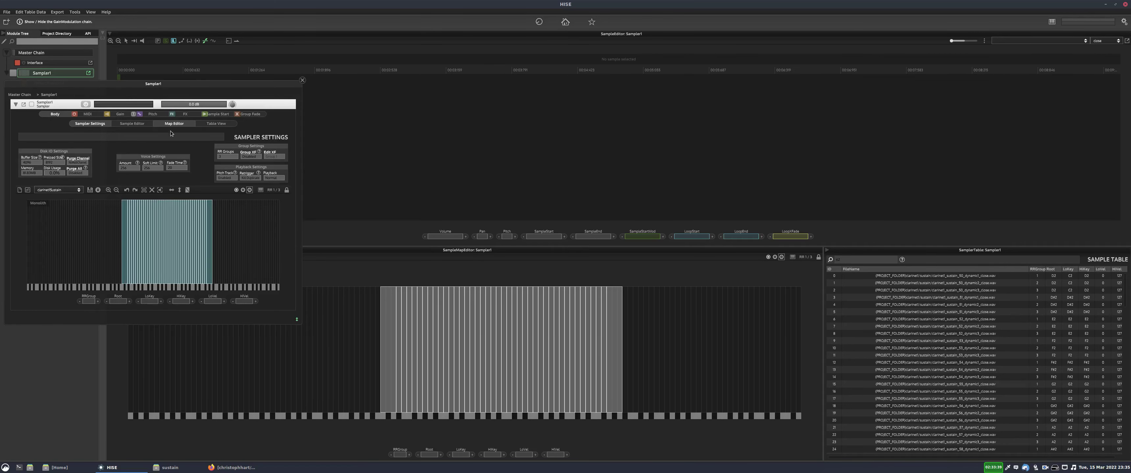
click(254, 157)
click(253, 169)
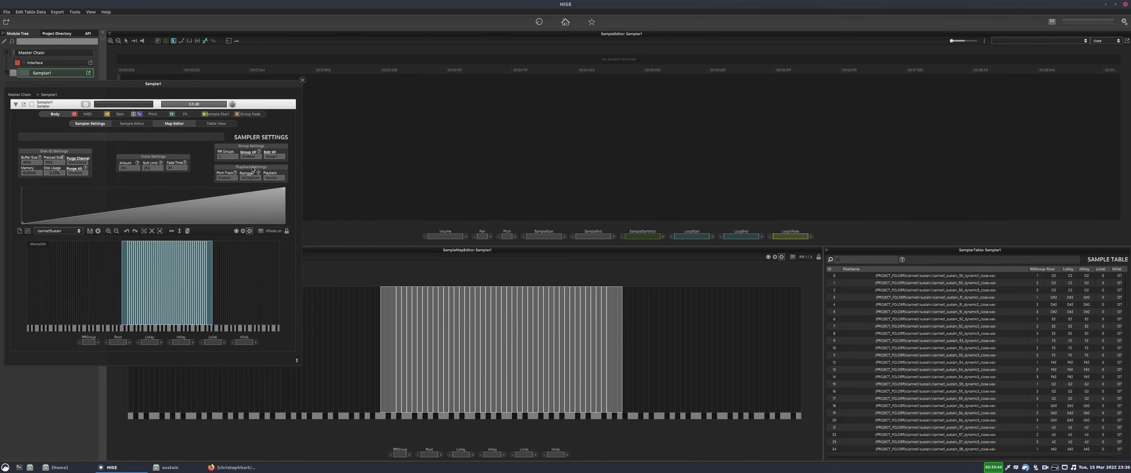
drag(259, 88, 483, 85)
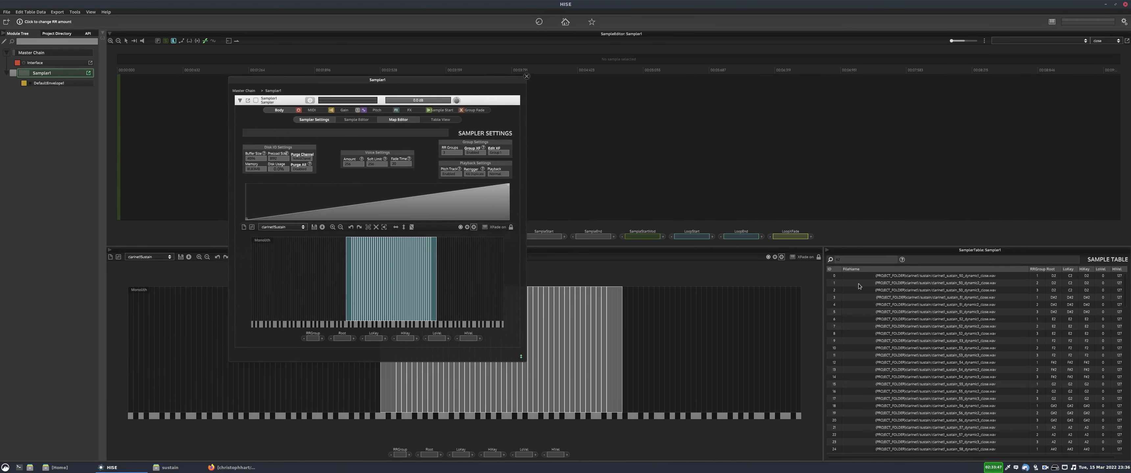
Apply the crossfade preset for 3 tables to the groups in the Crossfade Table Editor.
click(804, 257)
click(805, 258)
click(799, 276)
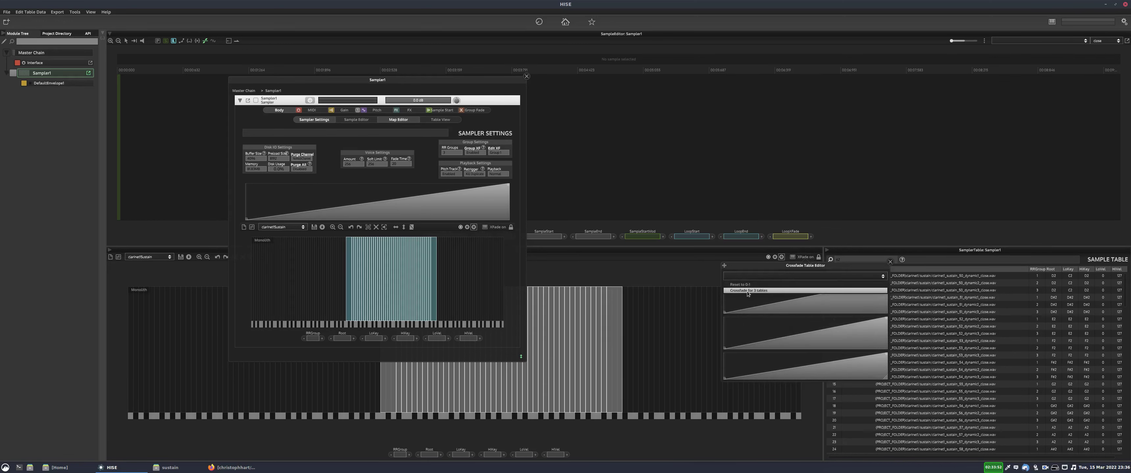
click(748, 291)
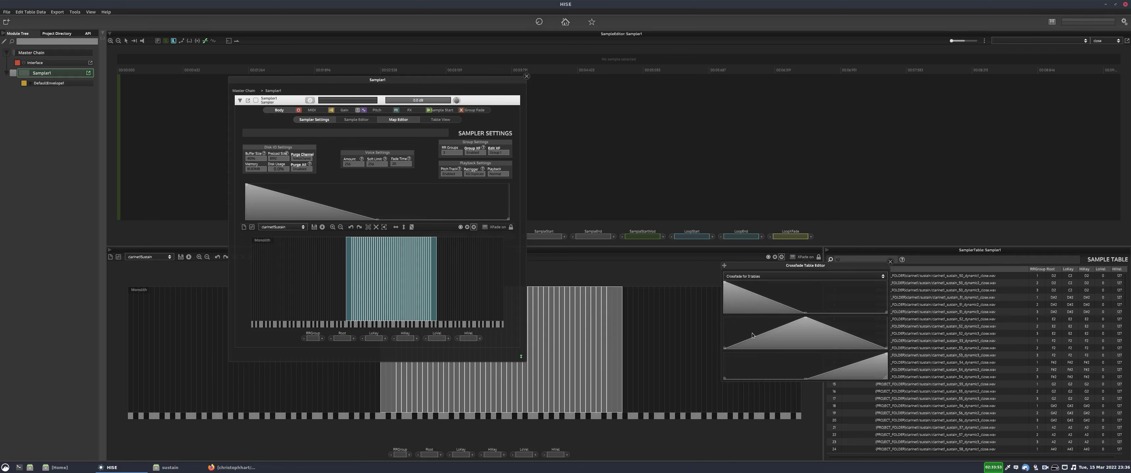
Bend the fade curves of all three crossfade tables upward into convex shapes.
drag(752, 335, 732, 320)
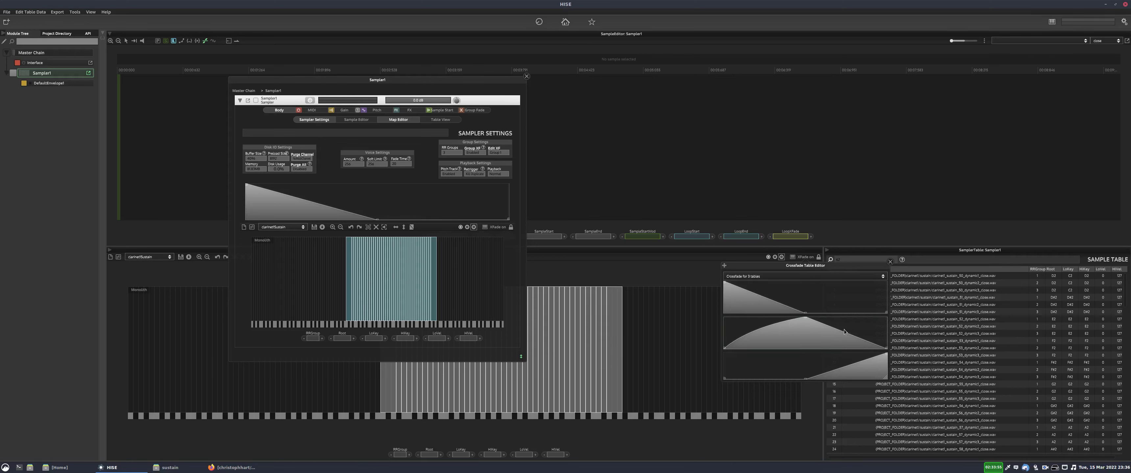
drag(844, 332, 840, 324)
drag(846, 372, 834, 359)
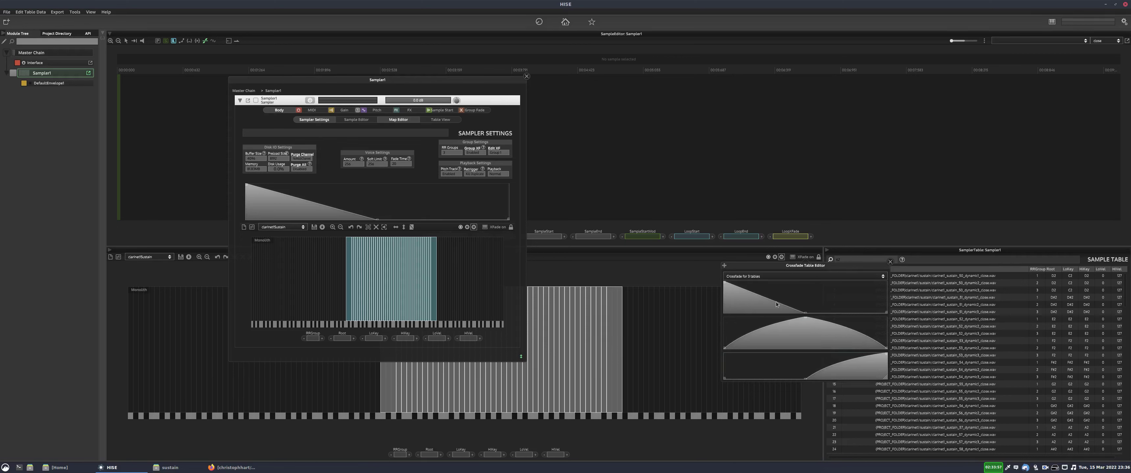
drag(776, 304, 780, 294)
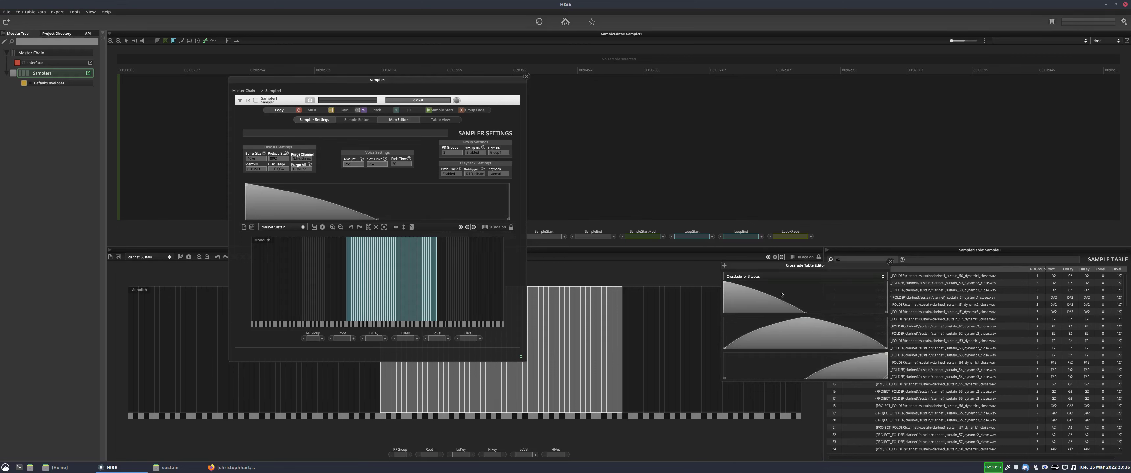
Add a MIDI Controller modulator to Sampler1's gain modulation chain and reduce its intensity, with the sampler settings hidden.
click(345, 110)
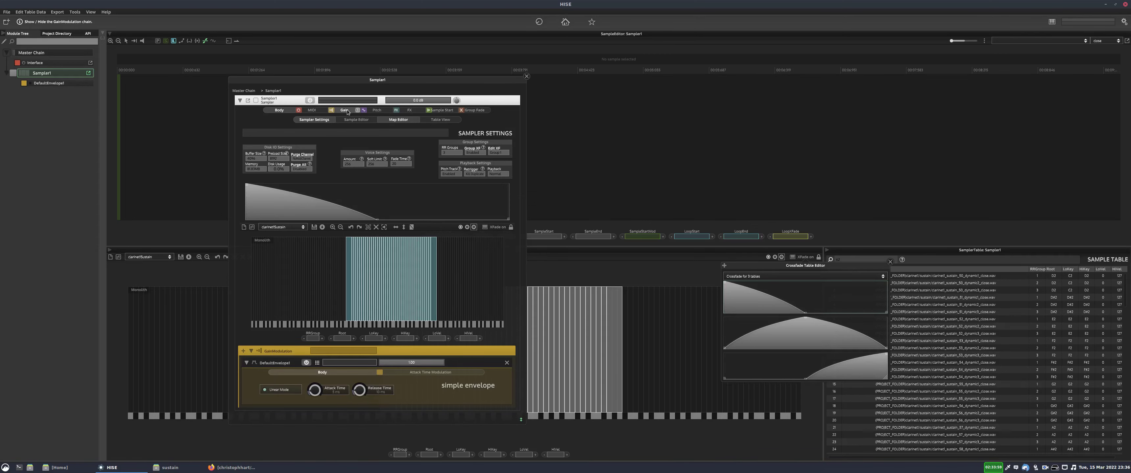
click(314, 119)
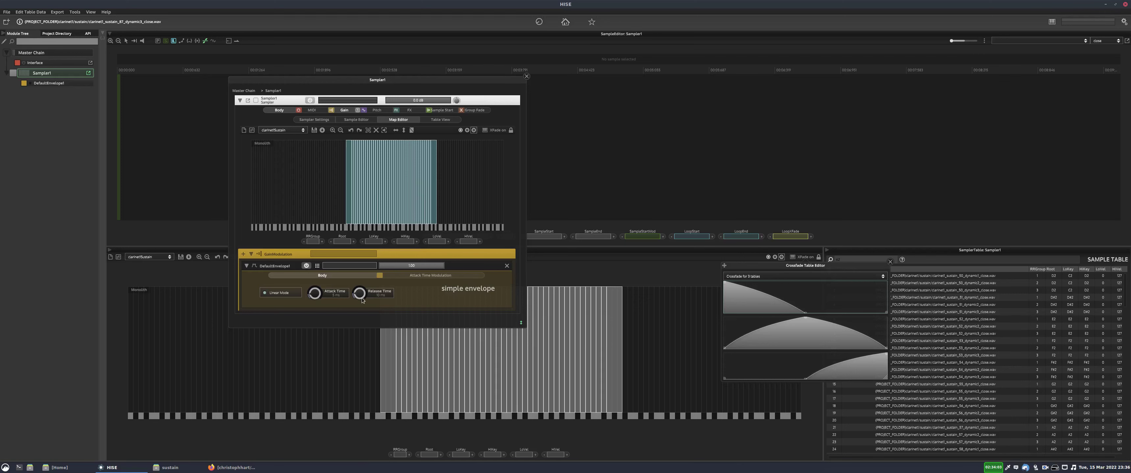
drag(362, 301, 243, 254)
click(243, 254)
mouse_move(304, 227)
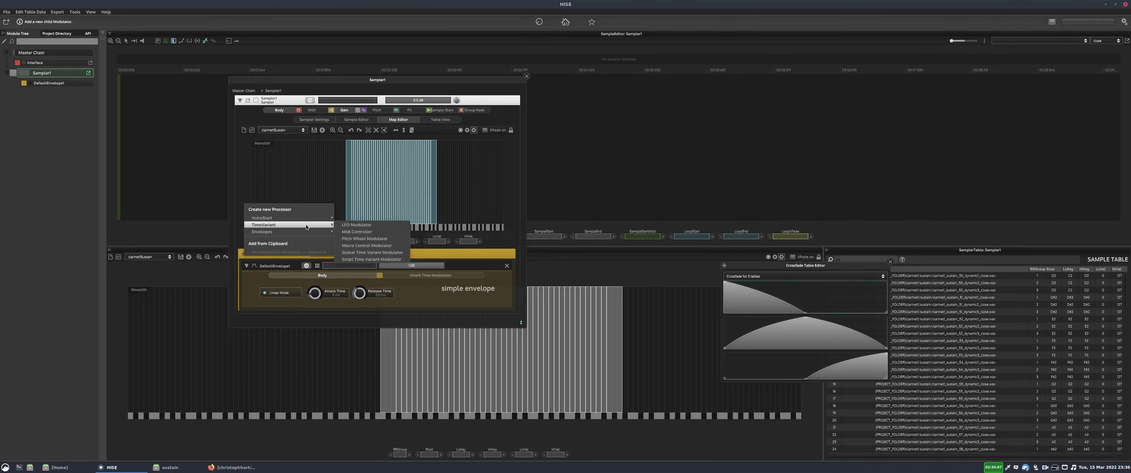
click(364, 233)
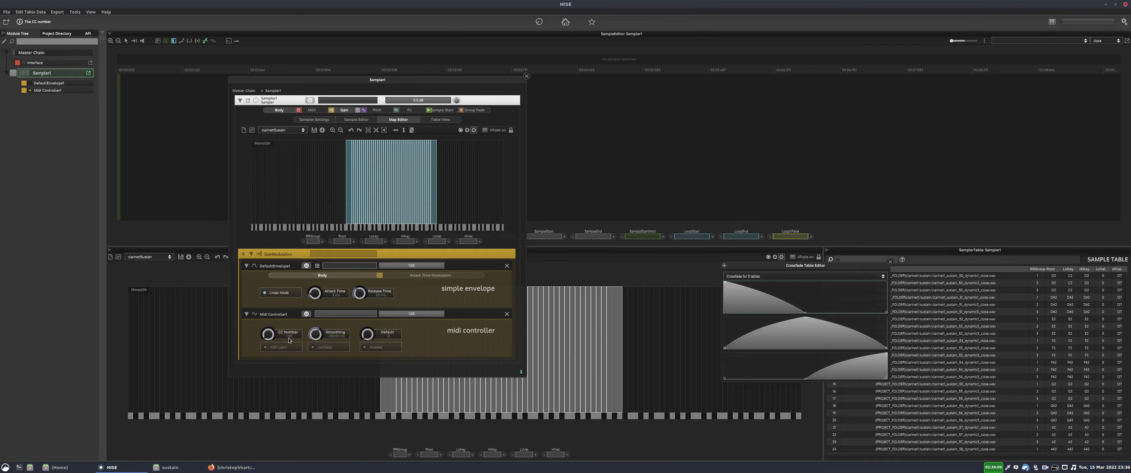
click(425, 342)
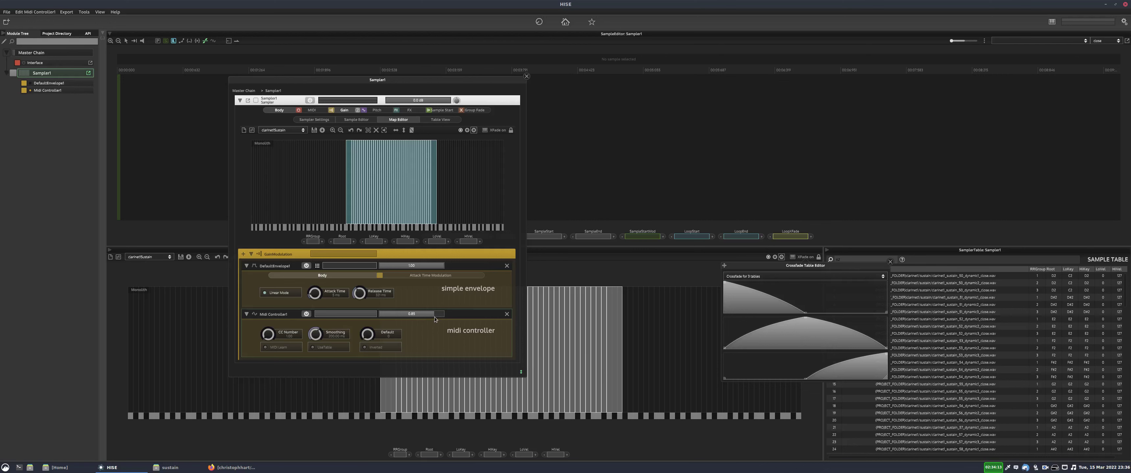
Show Sampler1's Group Fade chain and add a time-variant MIDI Controller modulator to it.
click(479, 110)
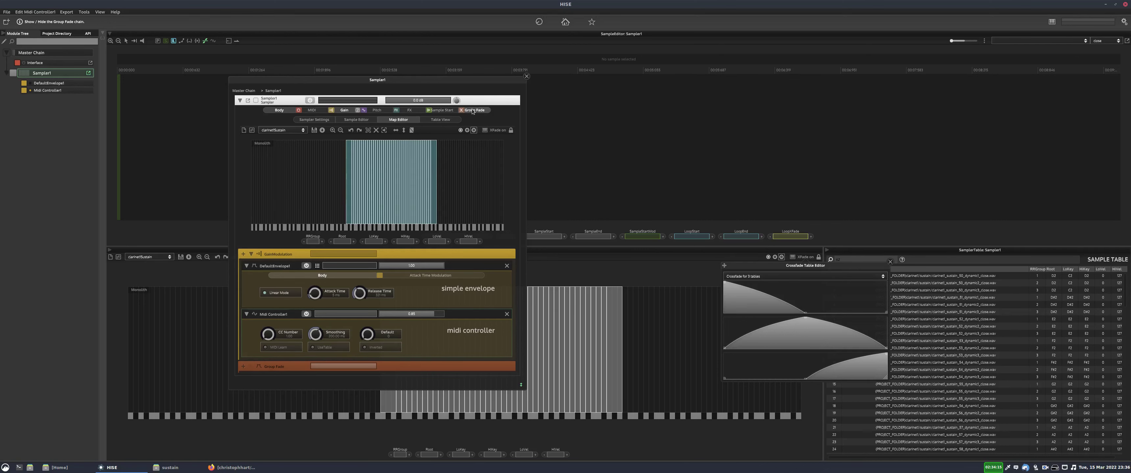
click(243, 367)
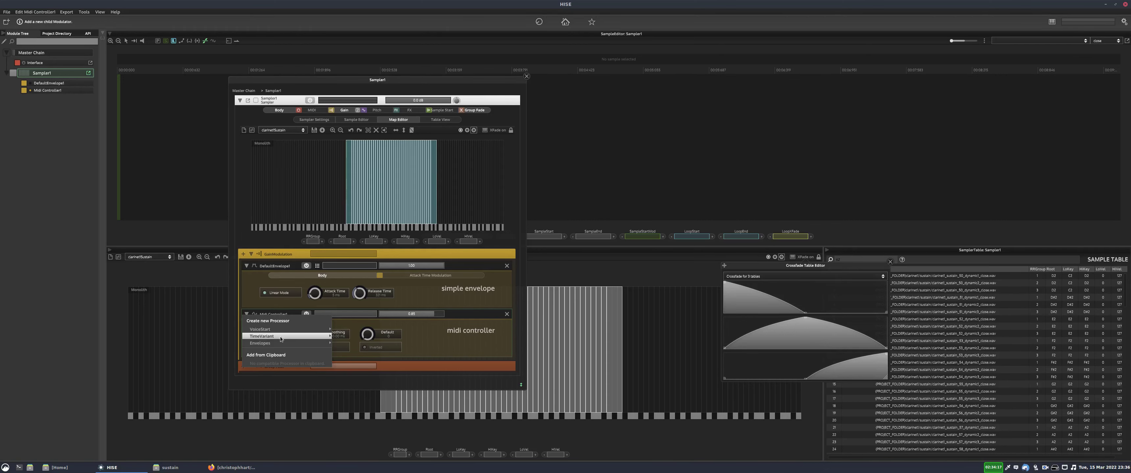
mouse_move(299, 339)
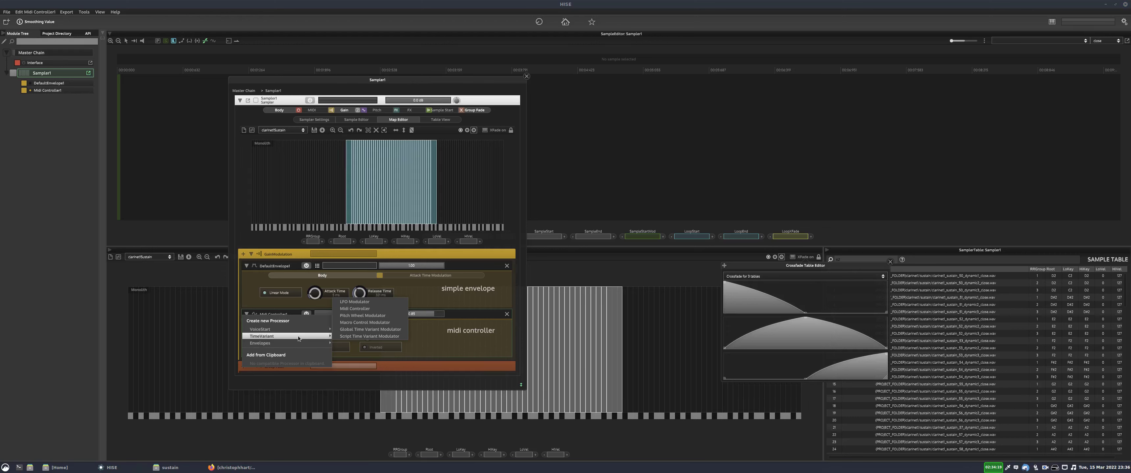
click(354, 309)
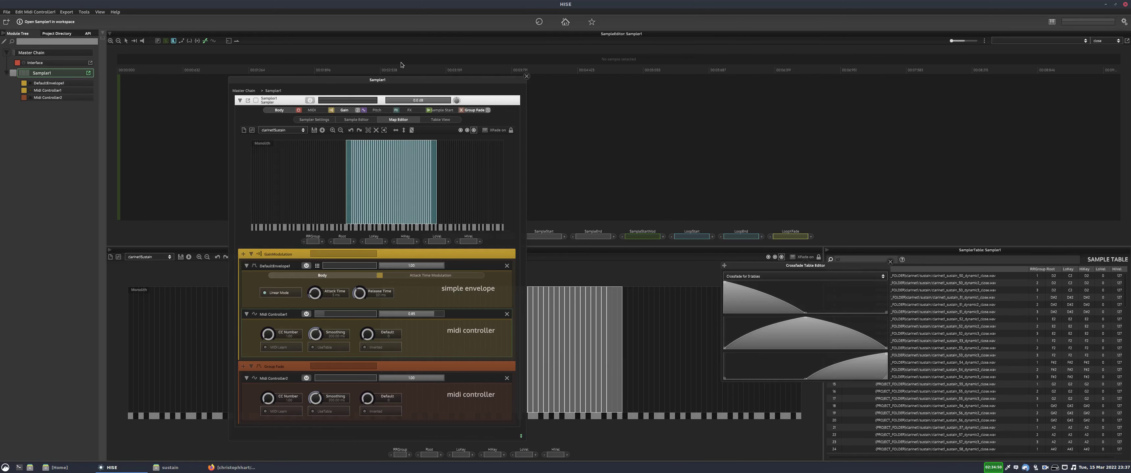
Hide the Group Fade chain and close the Crossfade Table Editor and the Sampler1 window.
click(474, 110)
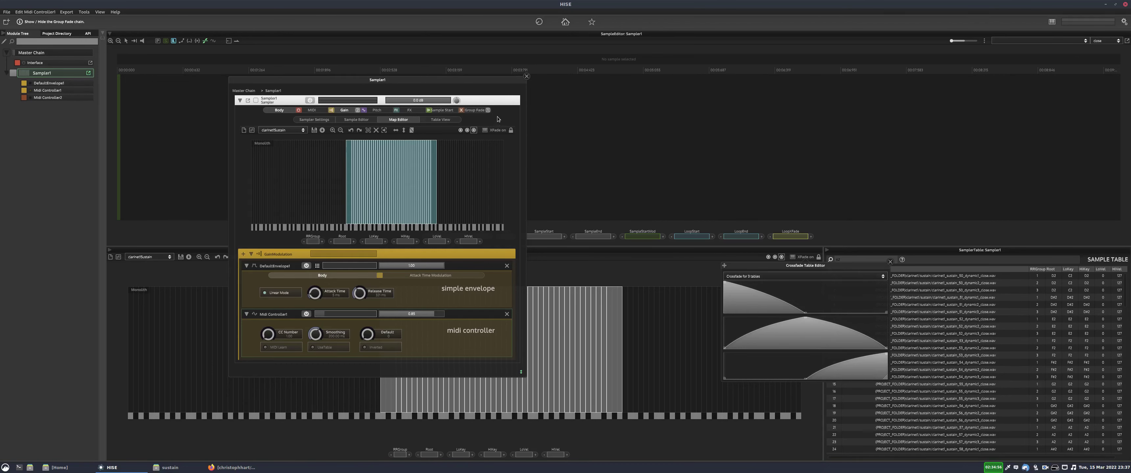
click(889, 262)
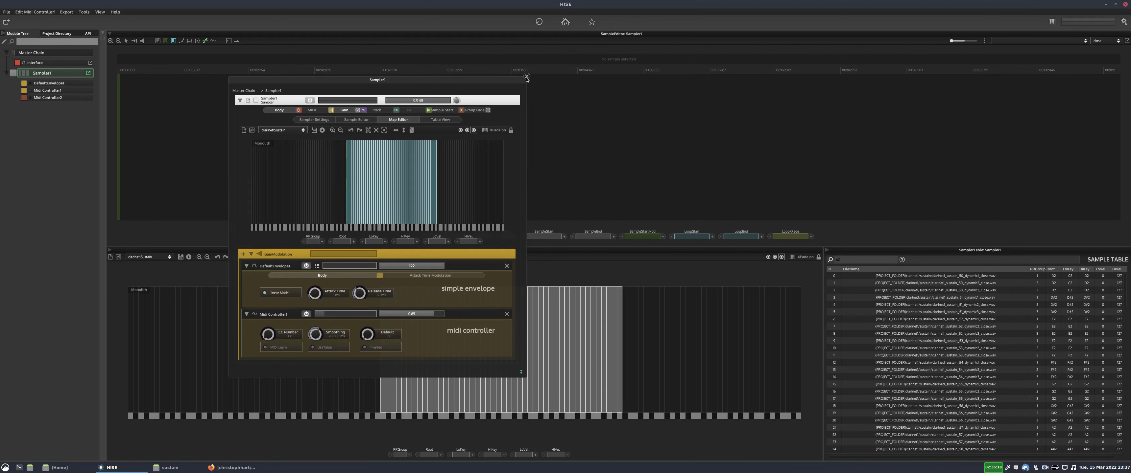
click(526, 77)
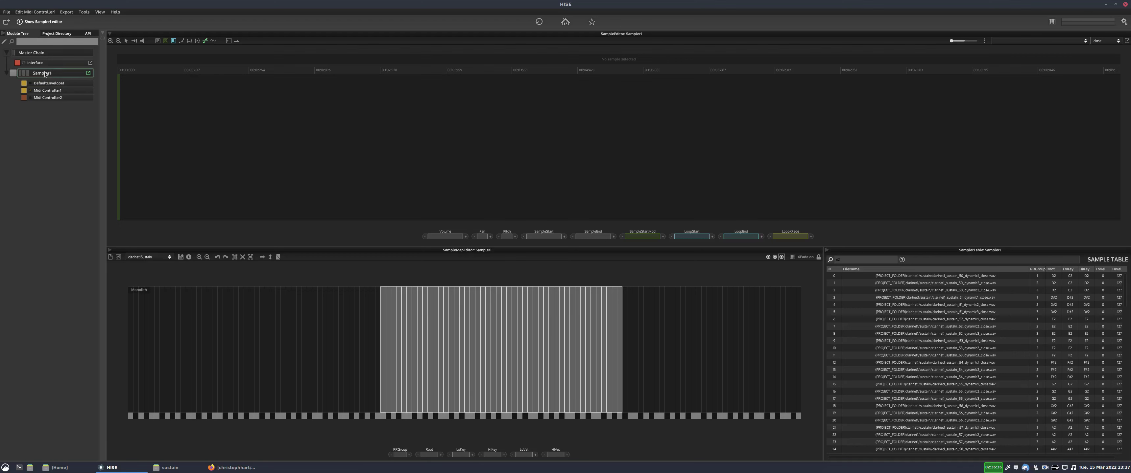
Show the full processor chains in the module tree and add a Script FX module to the Master Chain's FX.
click(4, 41)
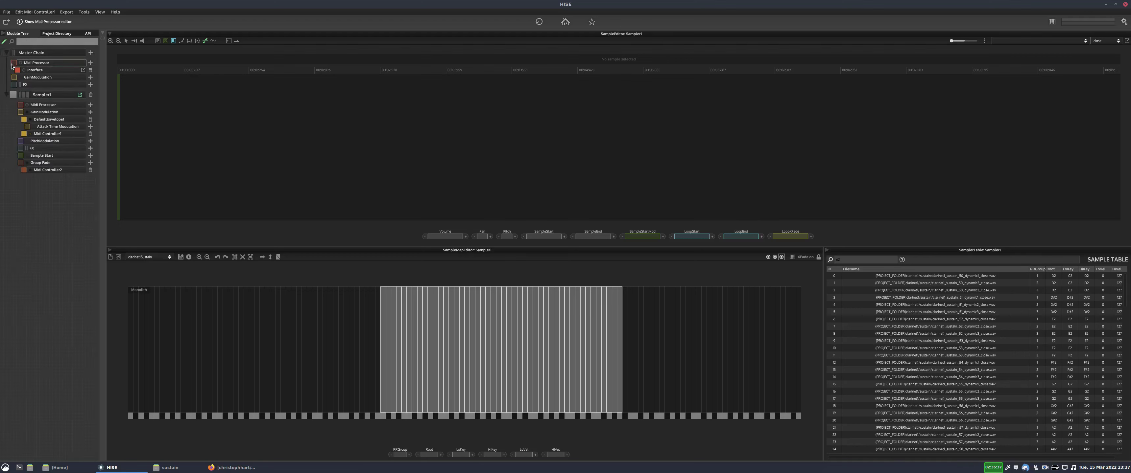
click(91, 85)
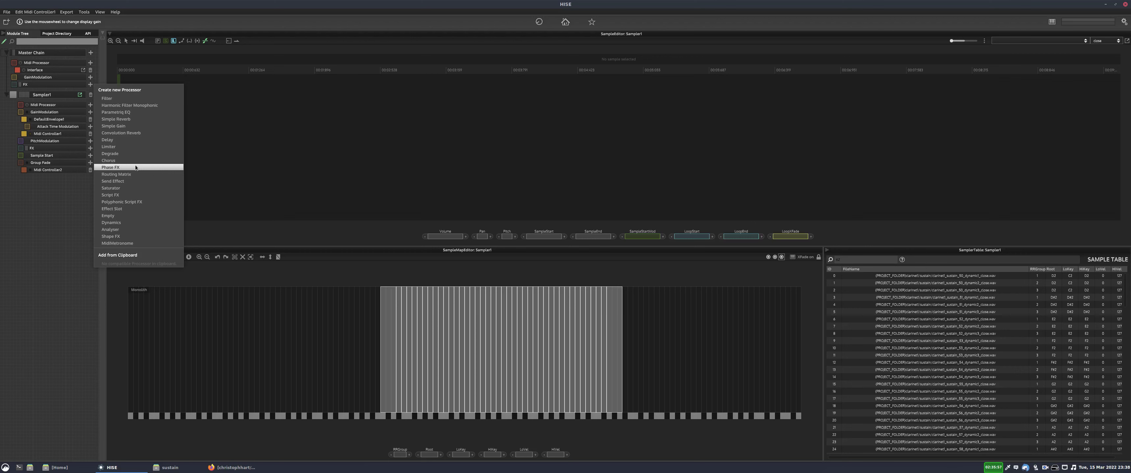
click(115, 195)
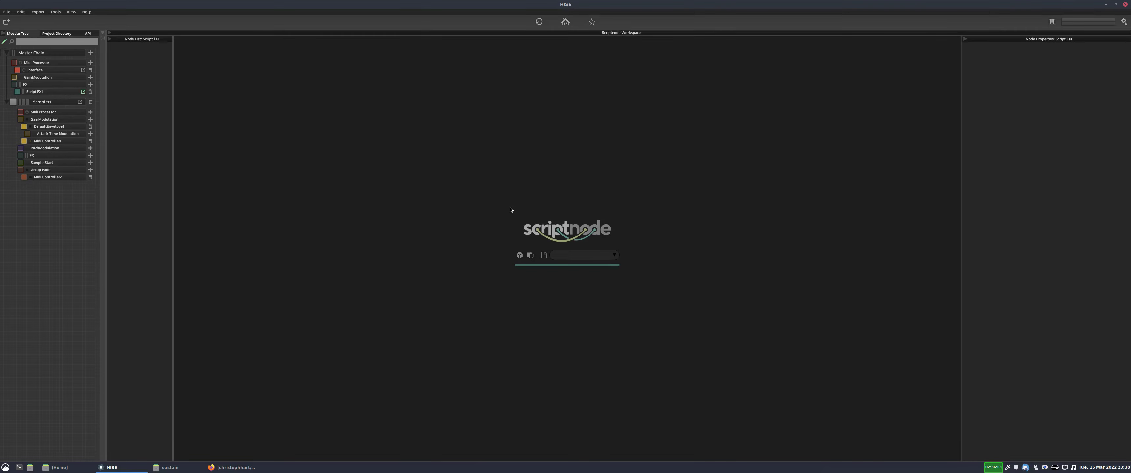
Load the existing multi_lfo DSP network into the Script FX module.
click(589, 254)
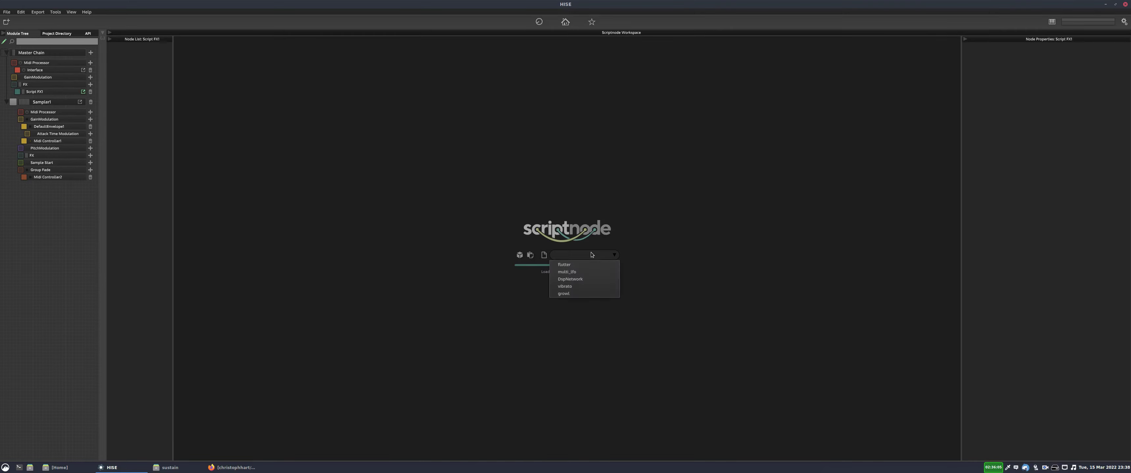
click(606, 201)
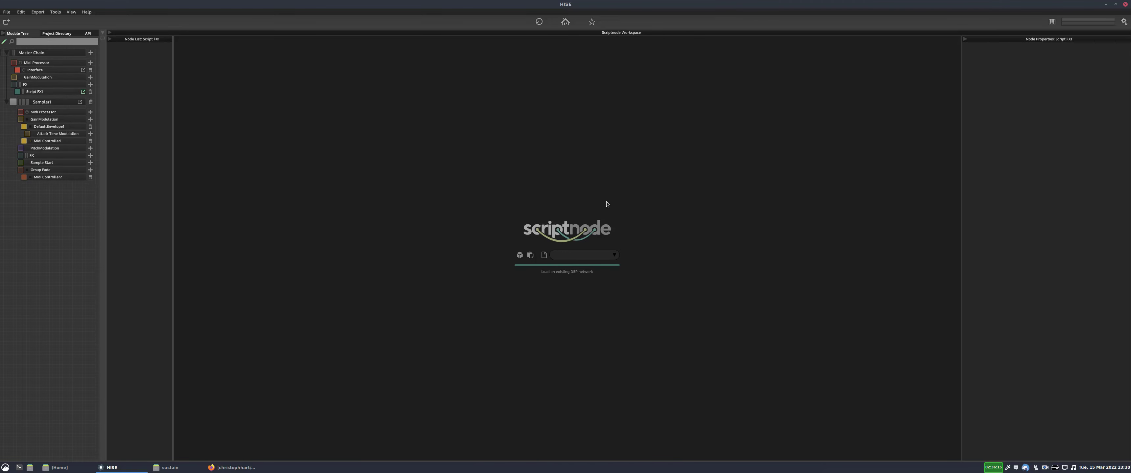
click(614, 256)
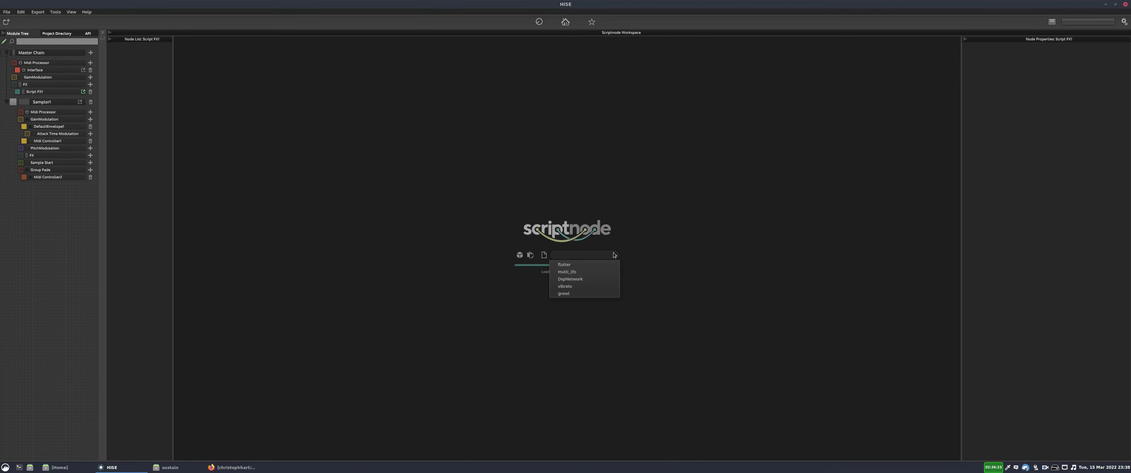
click(601, 272)
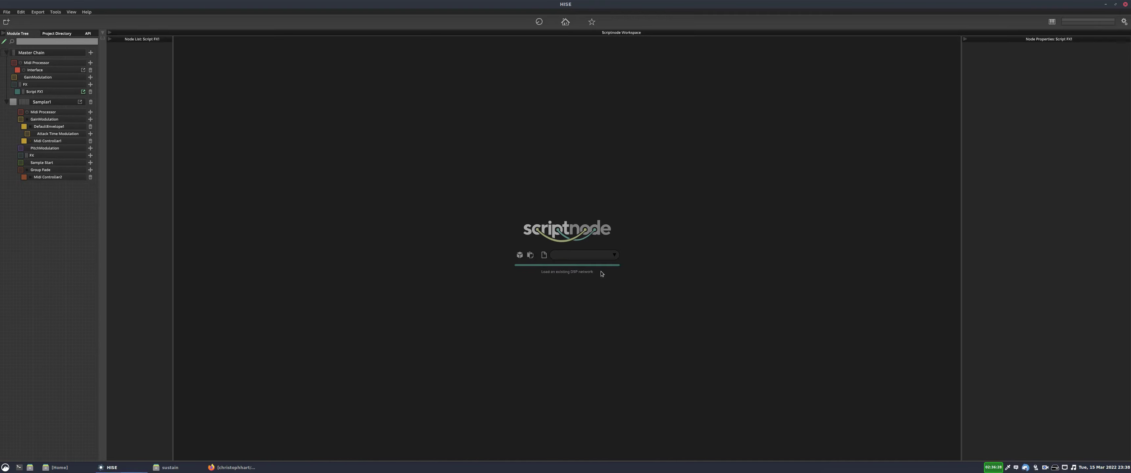
Examine the multi_lfo network's nodes and modulation connections, toggling the cable display off and on.
scroll(850, 181, down, 5)
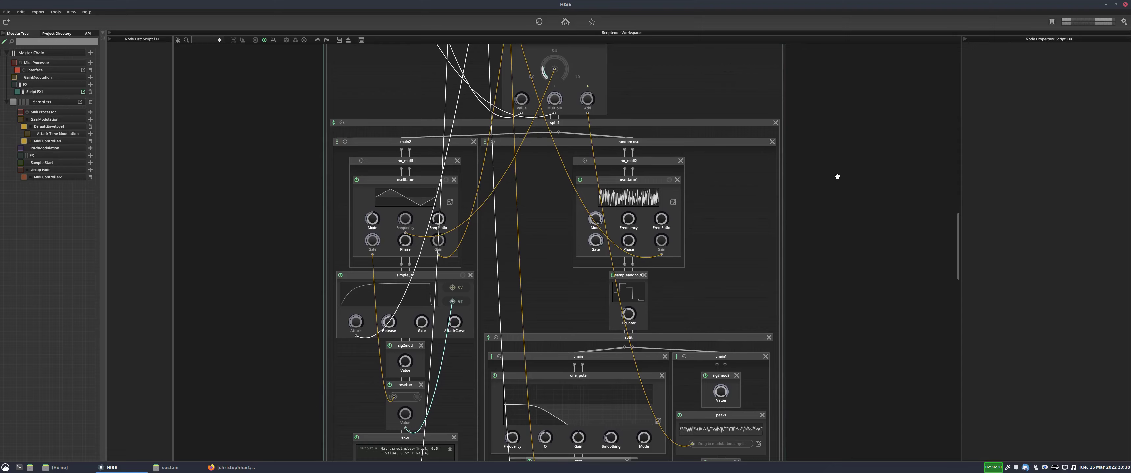
scroll(834, 175, up, 3)
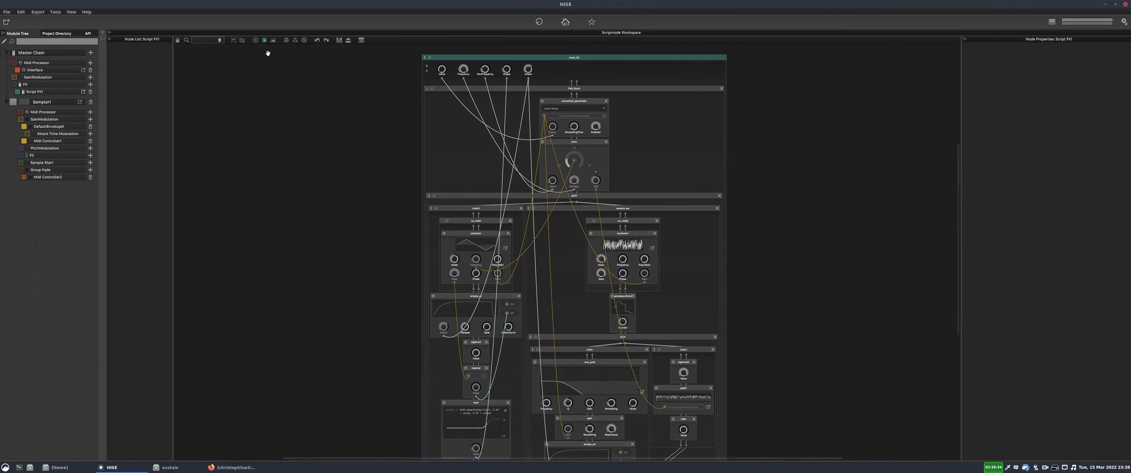
click(265, 40)
click(264, 41)
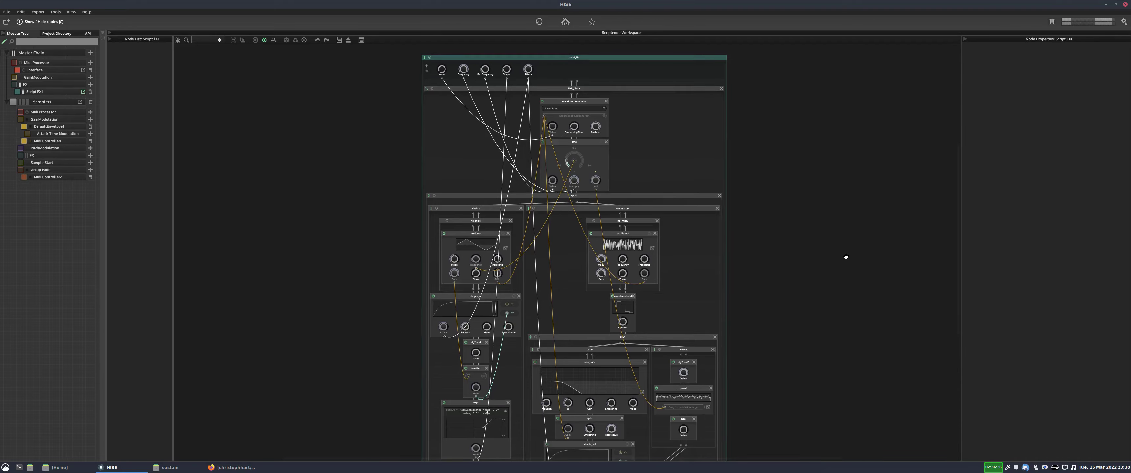
scroll(851, 144, down, 3)
drag(808, 105, 805, 190)
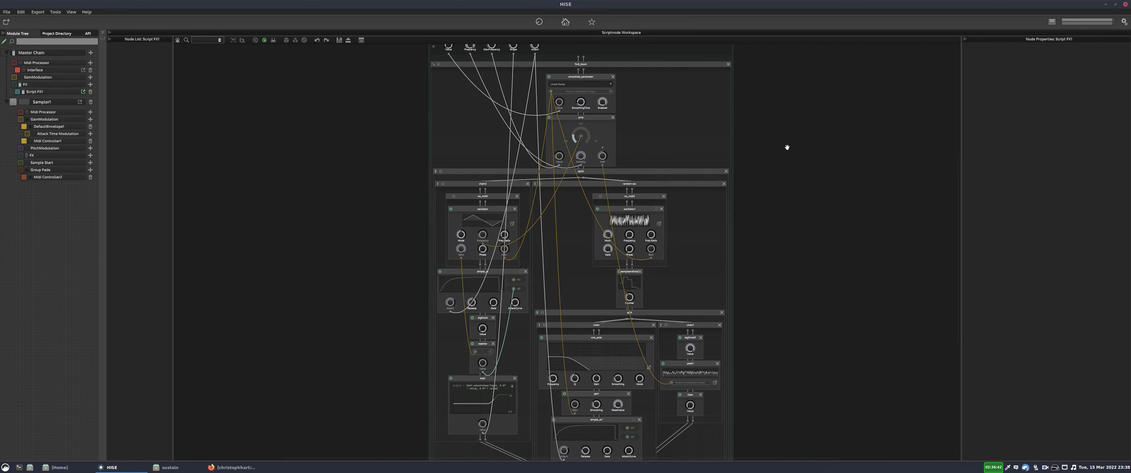
drag(787, 145, 785, 165)
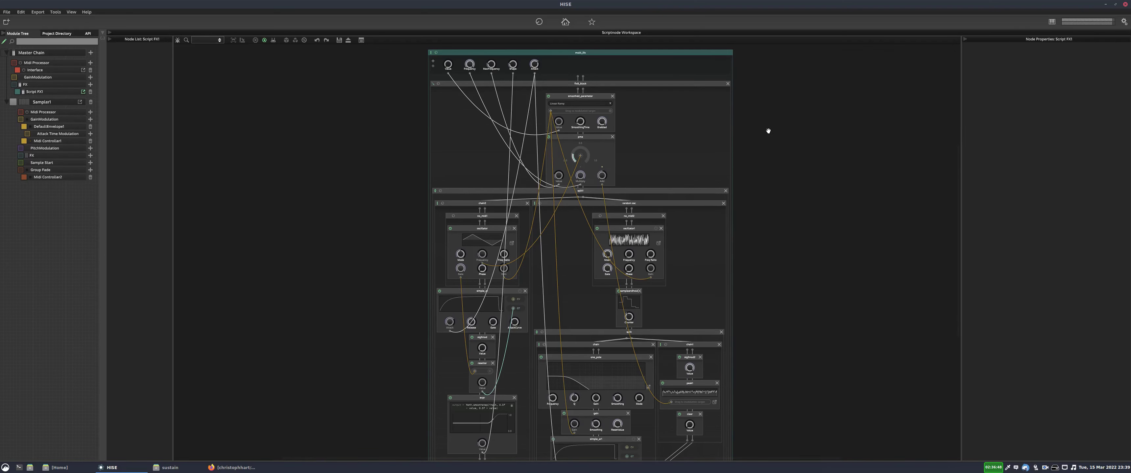
drag(404, 84, 398, 72)
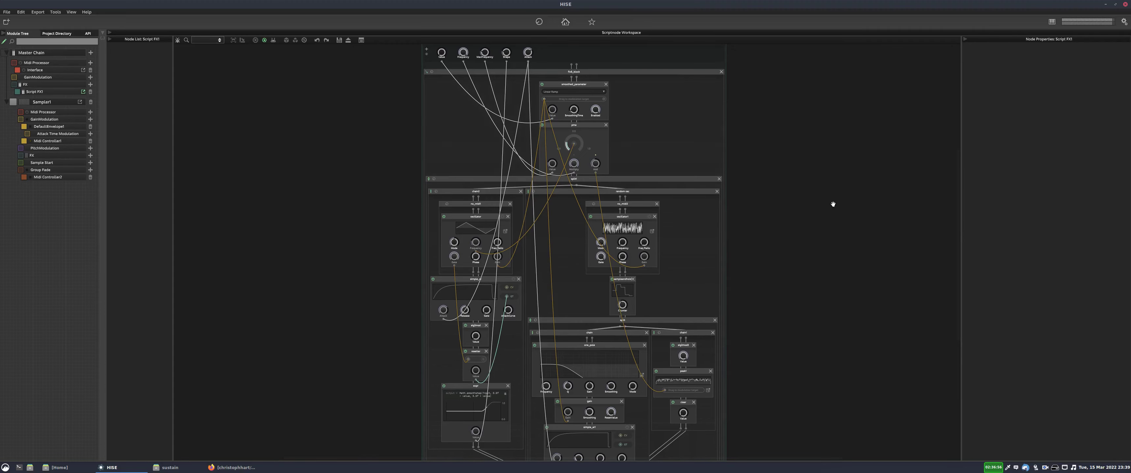
scroll(807, 175, down, 4)
scroll(795, 202, up, 8)
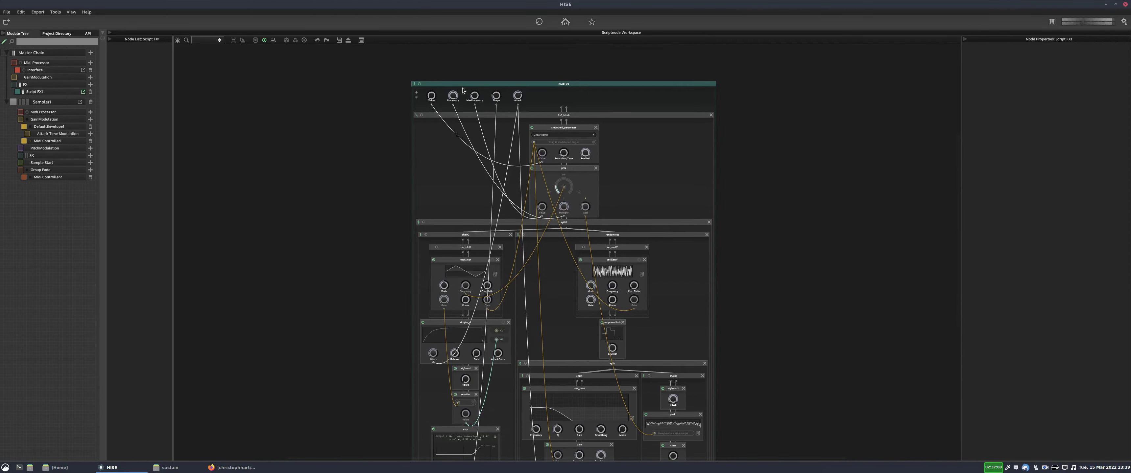
Lower the multi_lfo network's Frequency parameter and raise its MaxFrequency parameter.
scroll(451, 94, up, 5)
scroll(342, 103, right, 3)
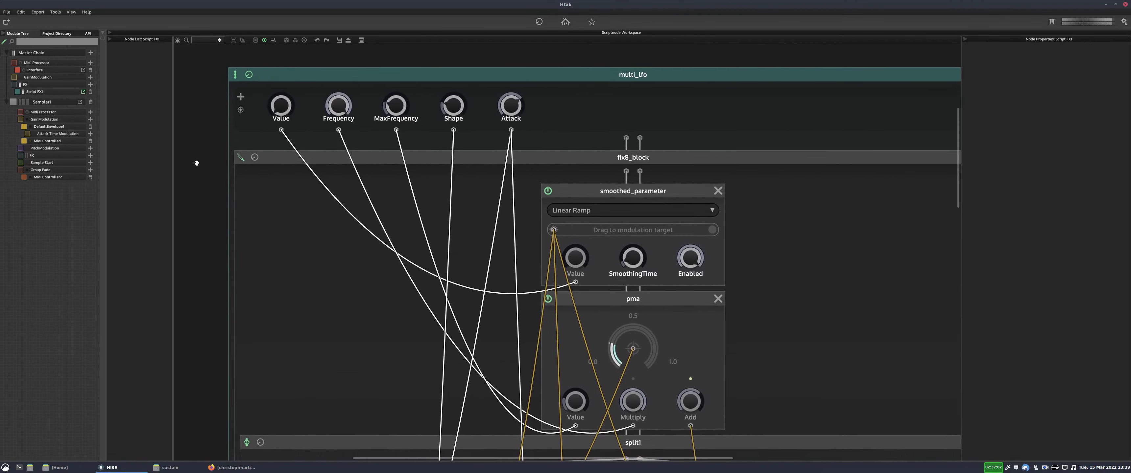
drag(334, 115, 336, 195)
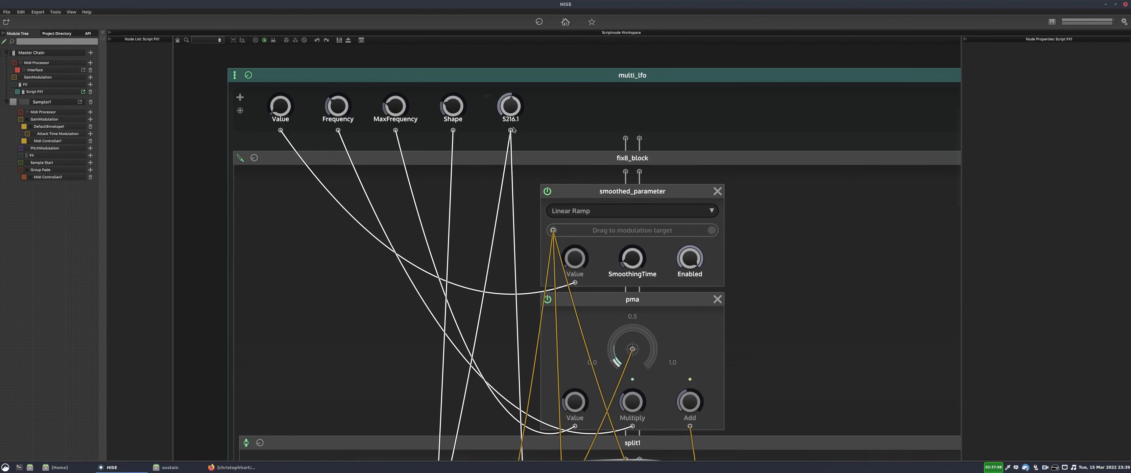
drag(412, 119, 410, 88)
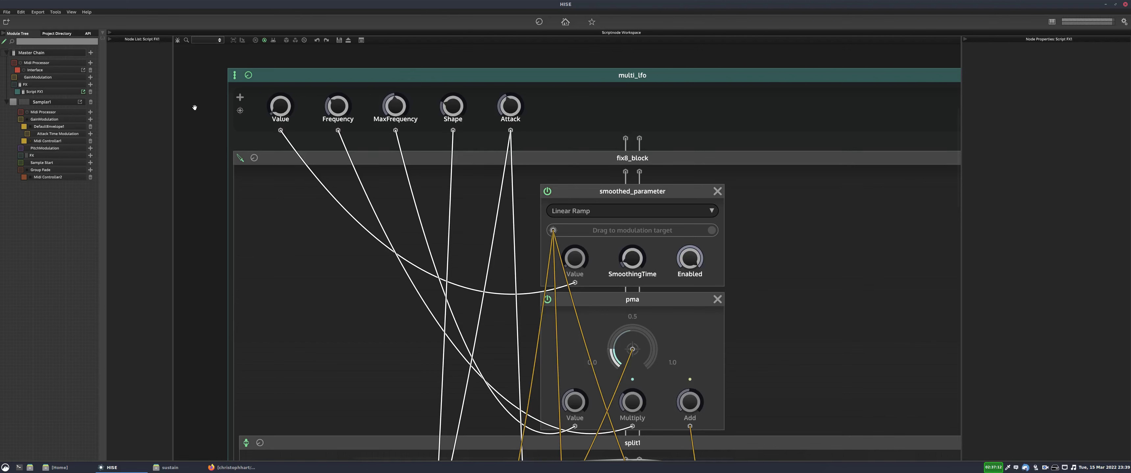
View the plugin's interface preview, then close it.
click(565, 21)
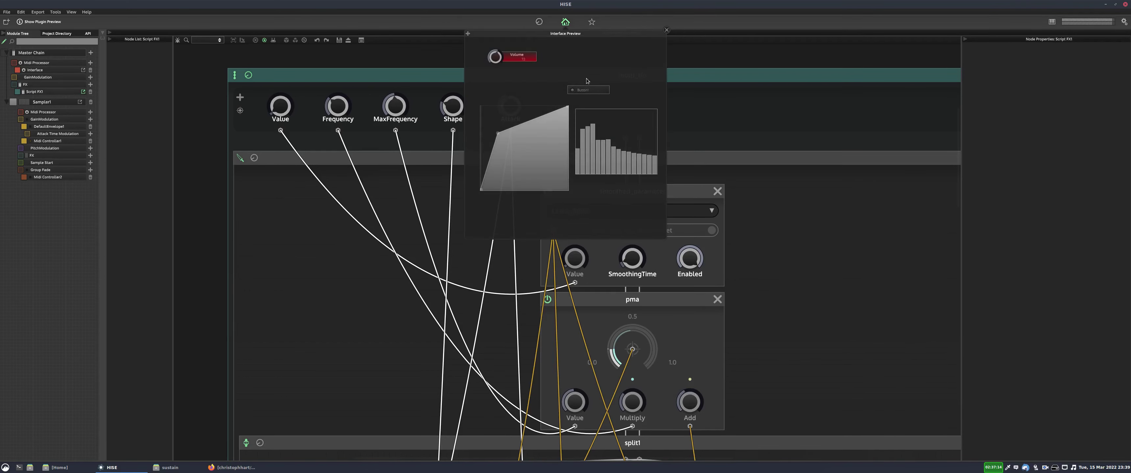
click(667, 30)
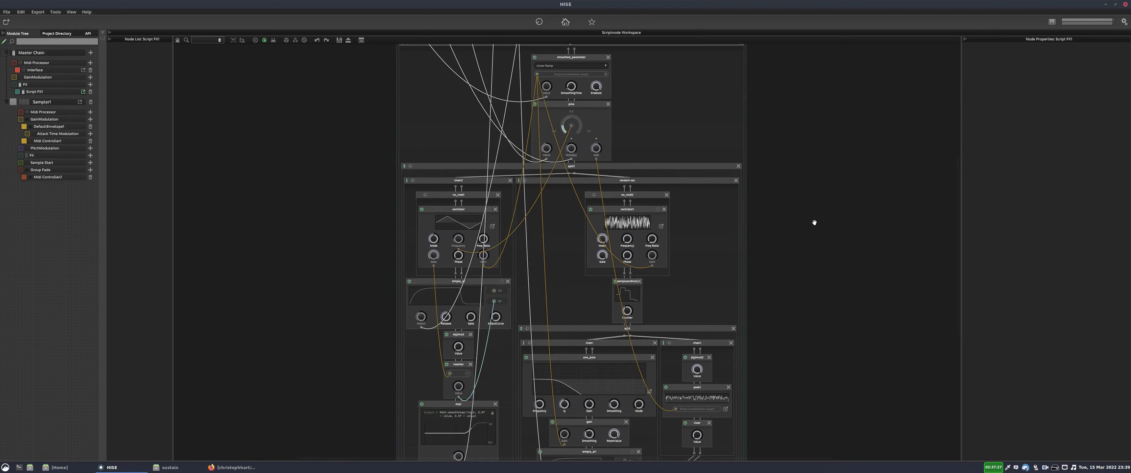
Expand the code editor alongside the multi_lfo node graph.
scroll(799, 202, up, 2)
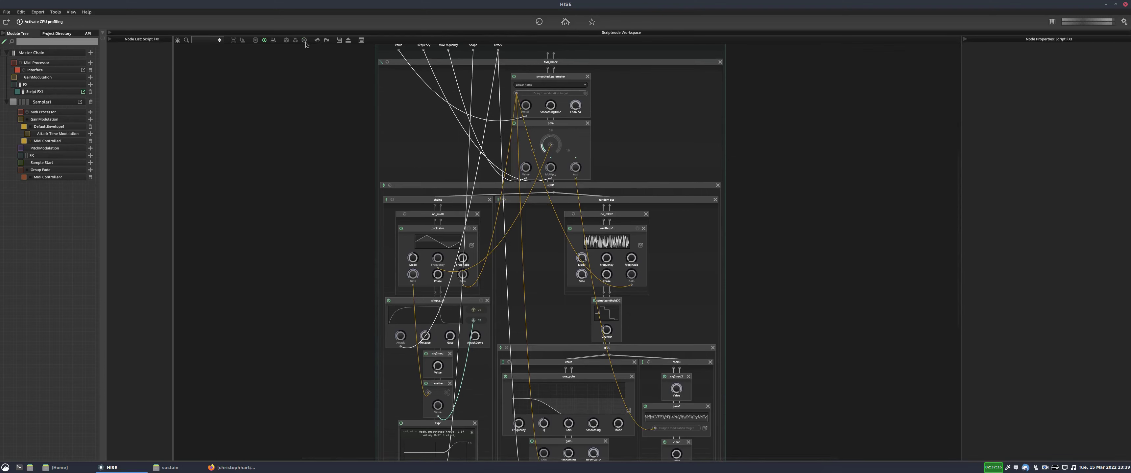
scroll(727, 110, up, 1)
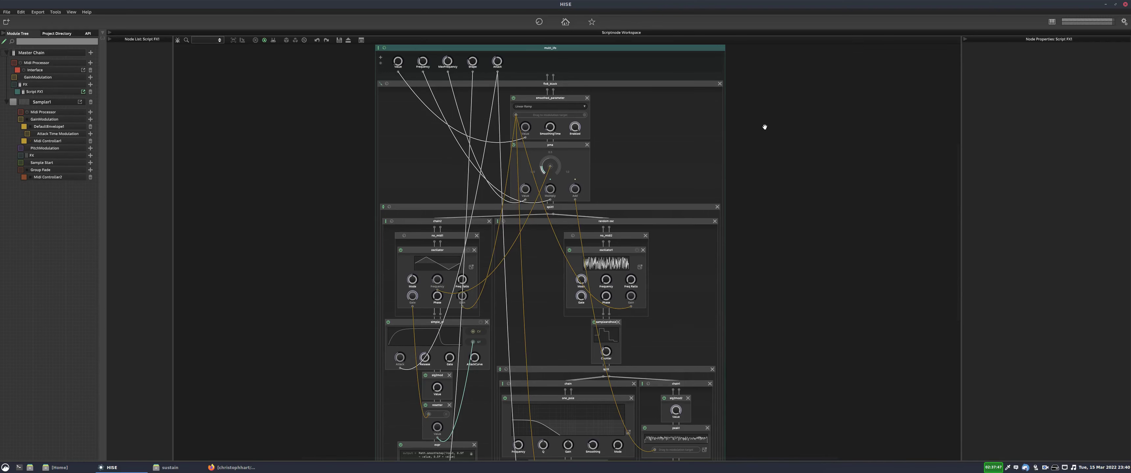
drag(764, 127, 776, 131)
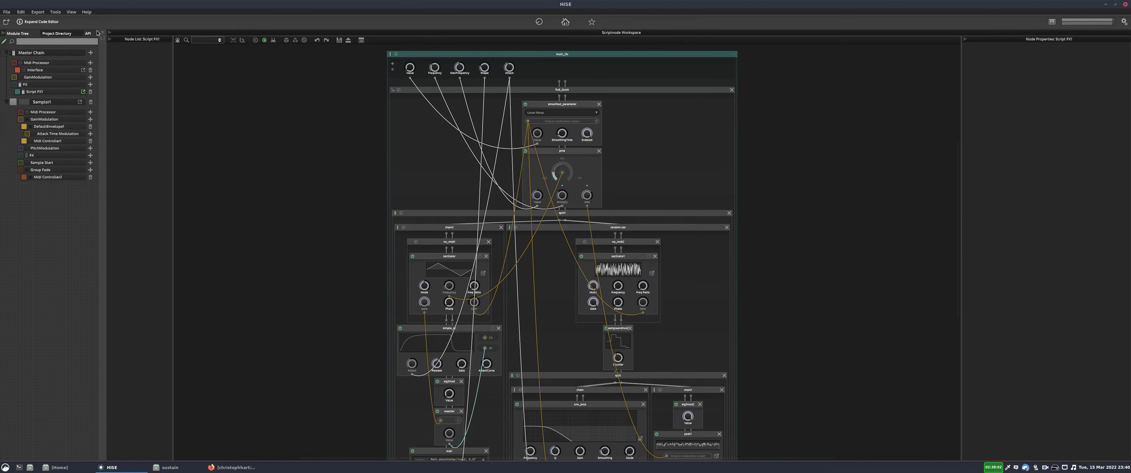
click(102, 34)
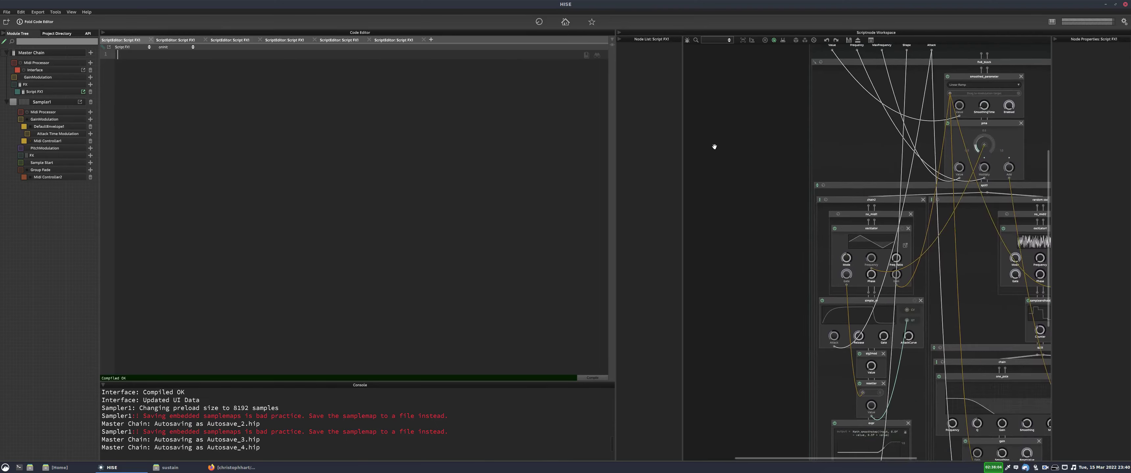
Browse the math, envelope and routing categories of available nodes for the multi_lfo network, then close the node browser without adding any.
scroll(843, 144, down, 5)
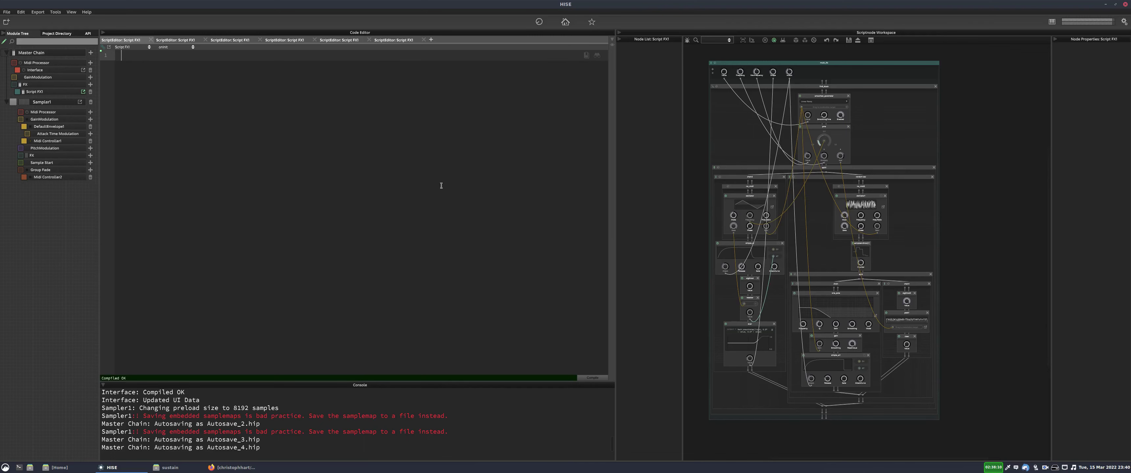
click(687, 41)
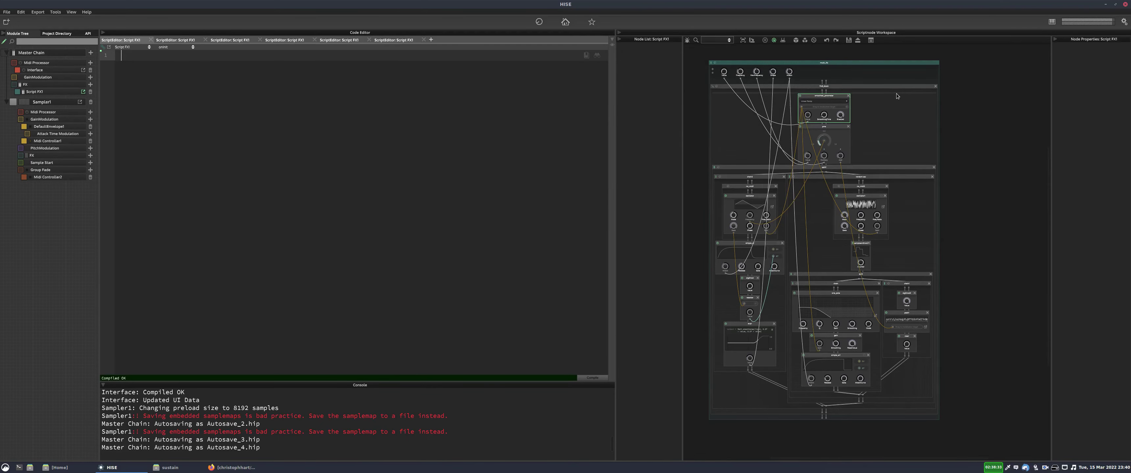
click(861, 141)
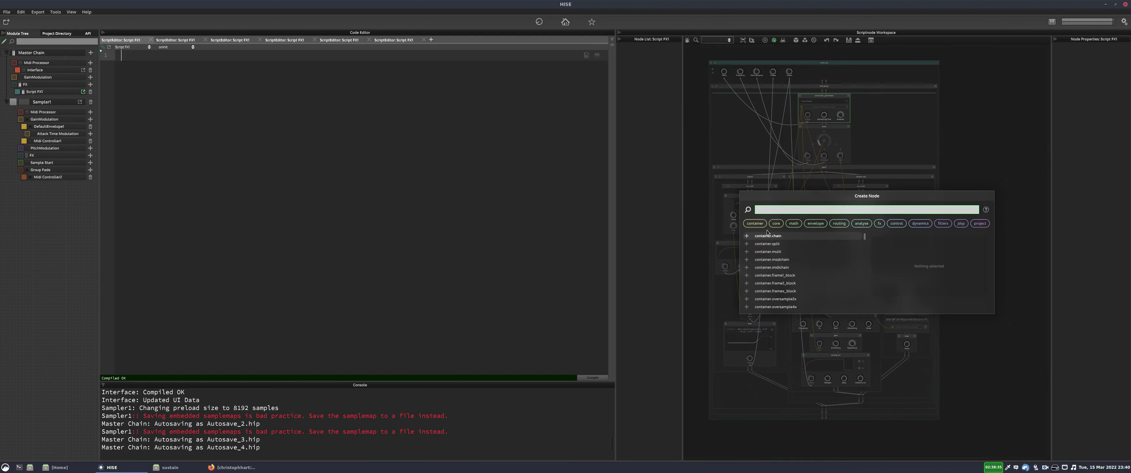
drag(864, 237, 838, 236)
click(791, 224)
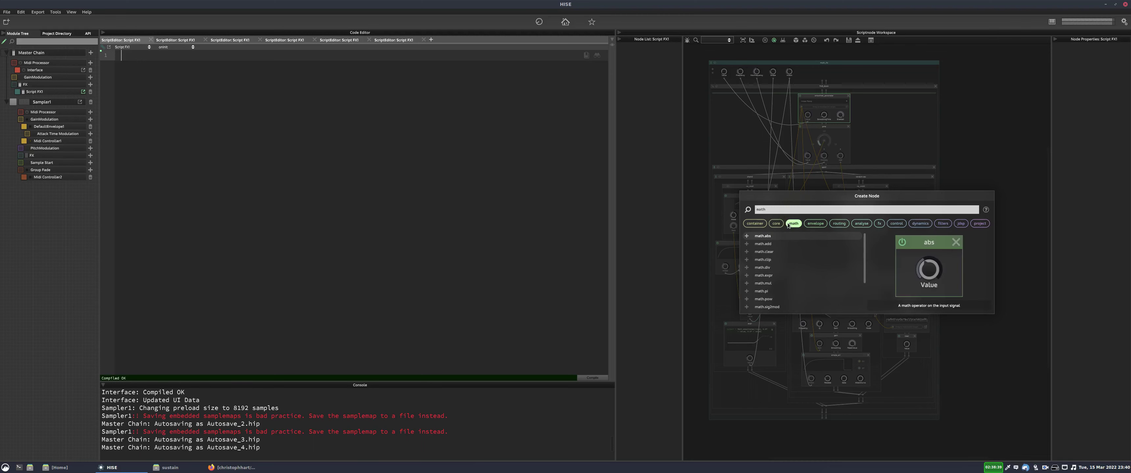
click(810, 224)
click(839, 224)
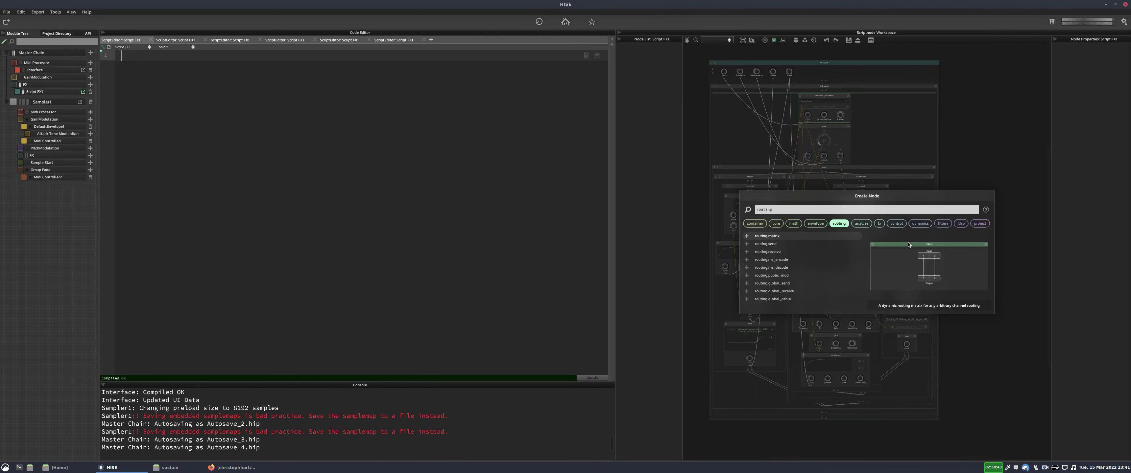
key(Escape)
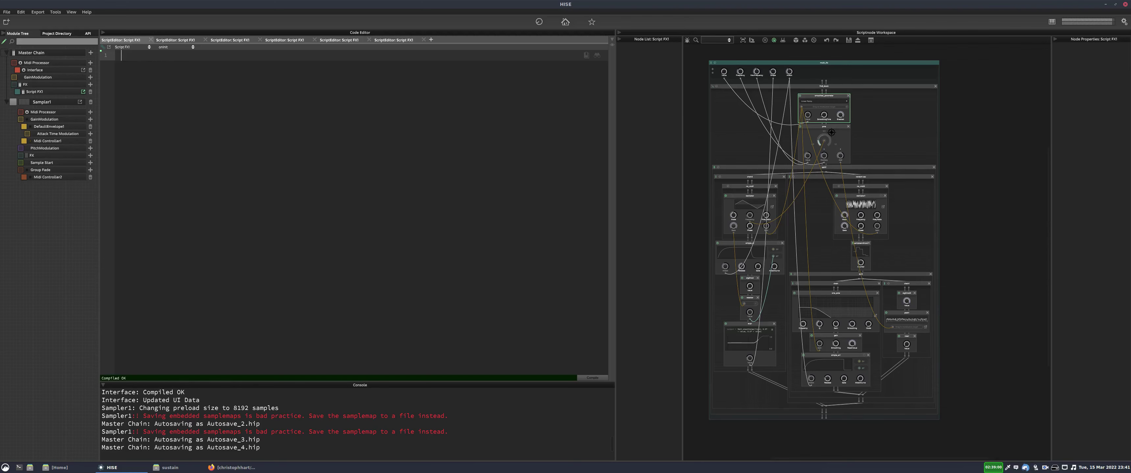
drag(974, 87, 988, 85)
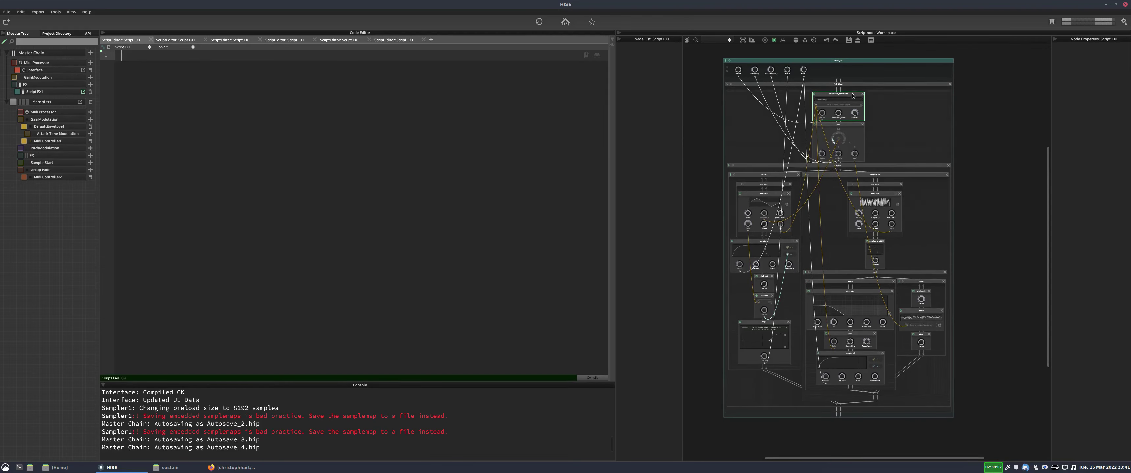
Open the Interface script in the workspace and export the project as a HISE snippet.
click(83, 71)
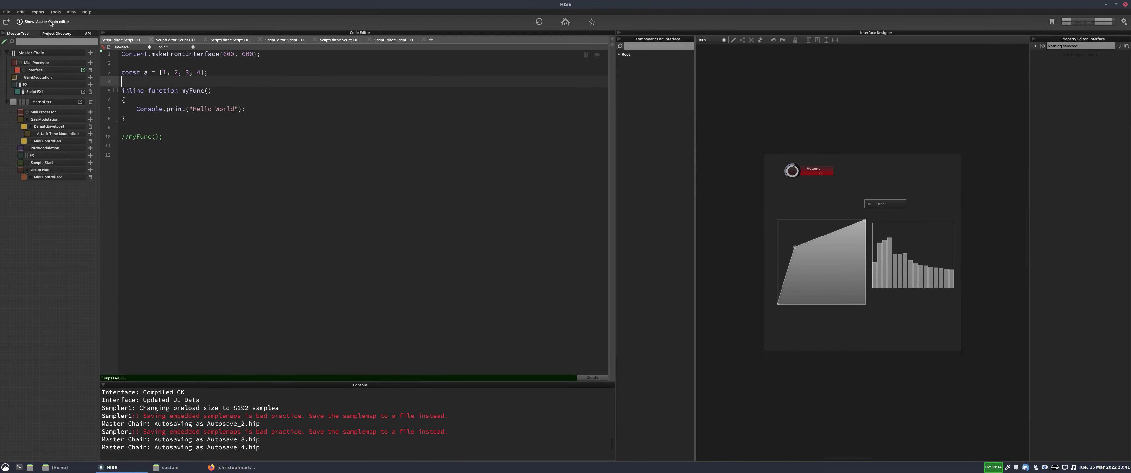
click(37, 12)
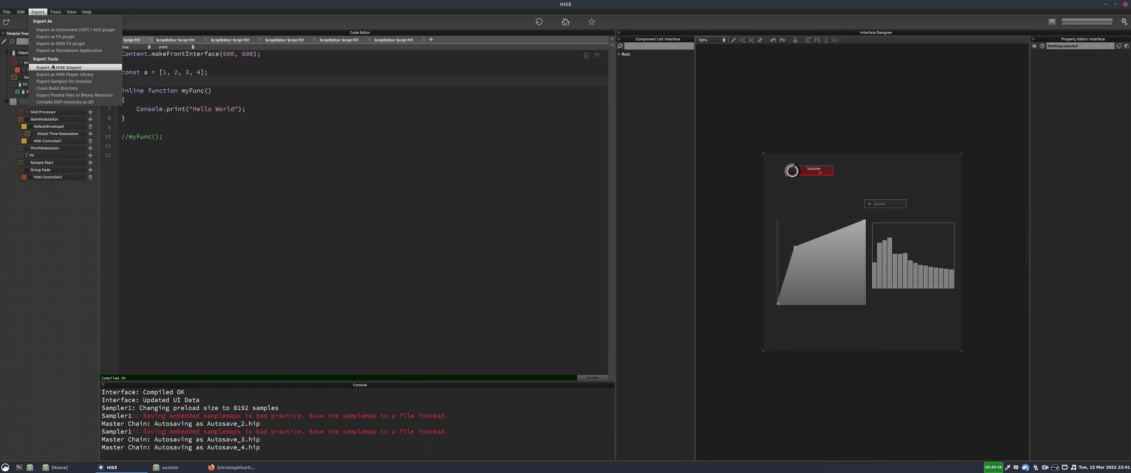
click(73, 69)
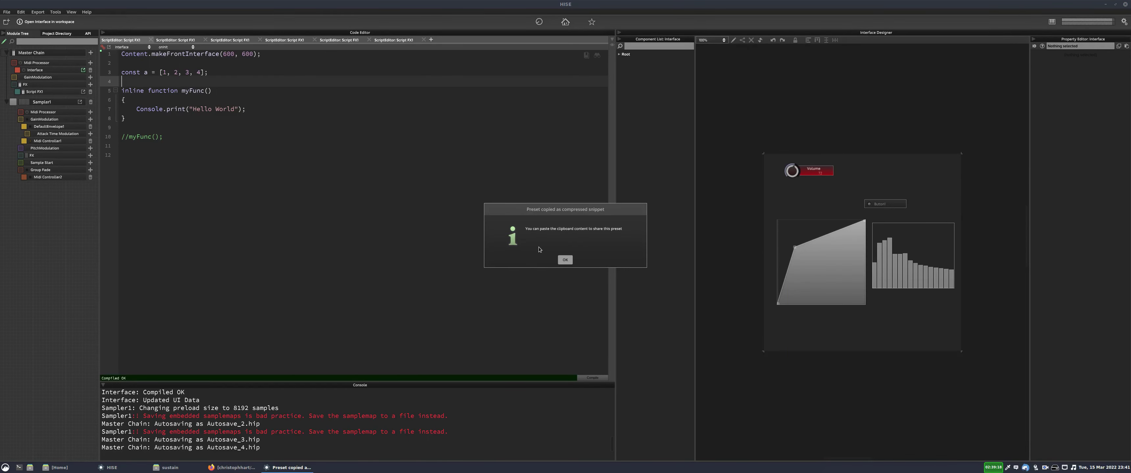
click(565, 260)
Paste the exported snippet on the last line of the Interface script to view it, then delete it.
click(327, 190)
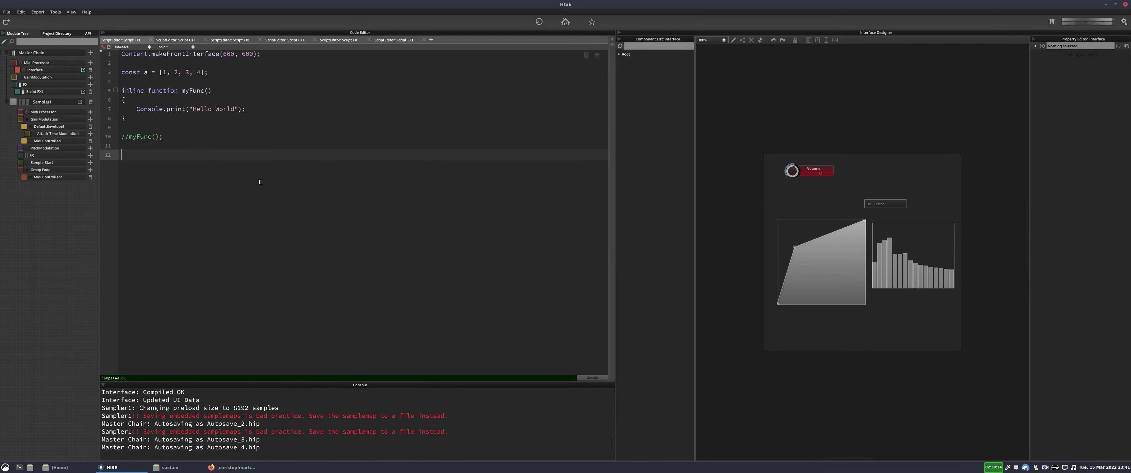
key(ctrl+v)
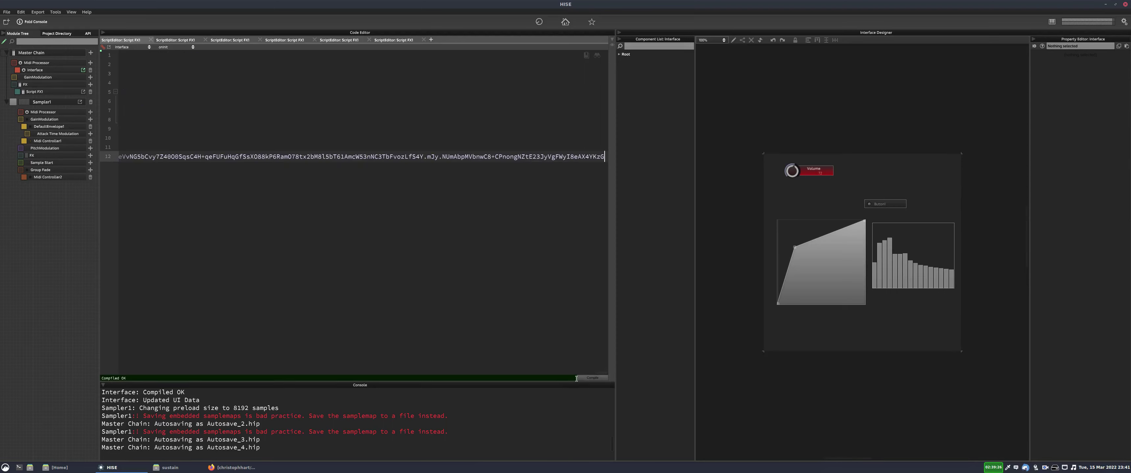
drag(605, 373, 100, 353)
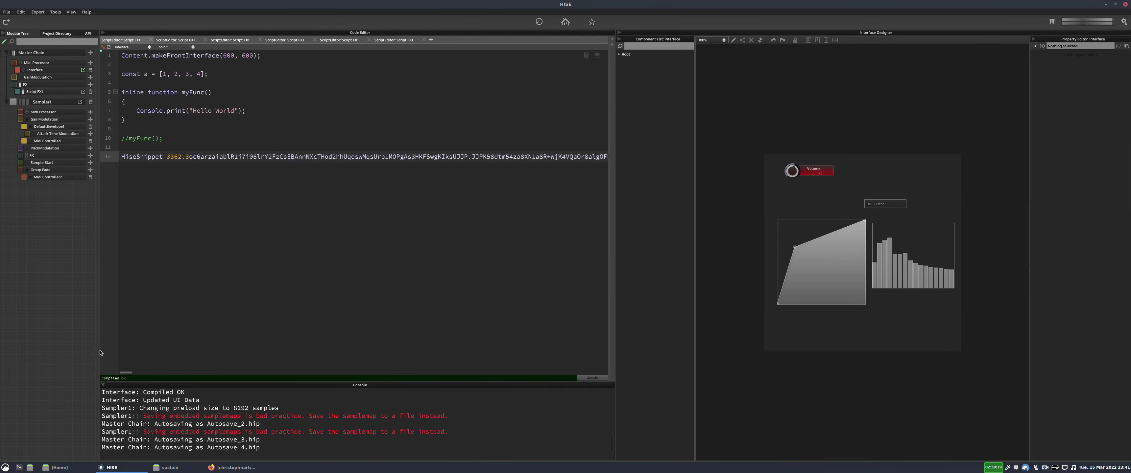
triple_click(151, 158)
key(BackSpace)
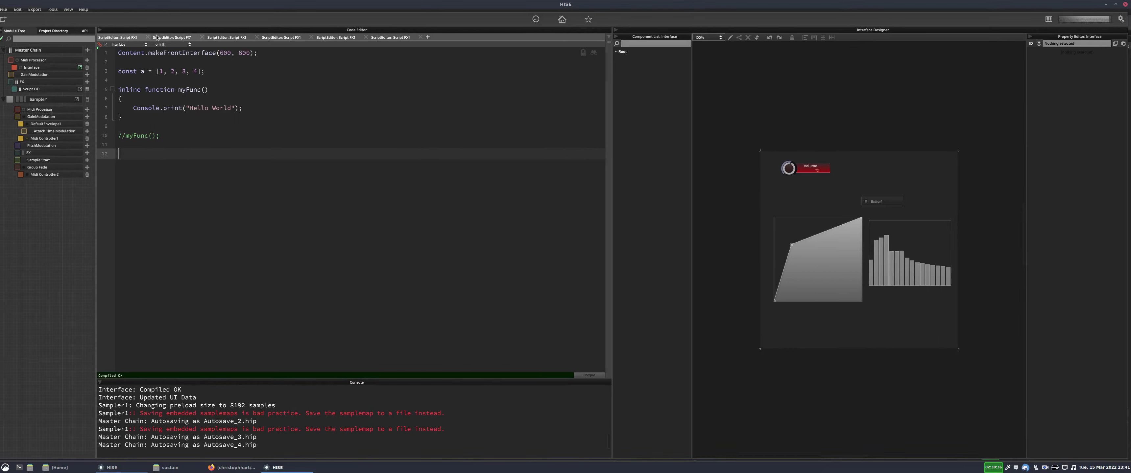
Import the copied HISE snippet into the second HISE instance and view its multi_lfo network.
click(7, 11)
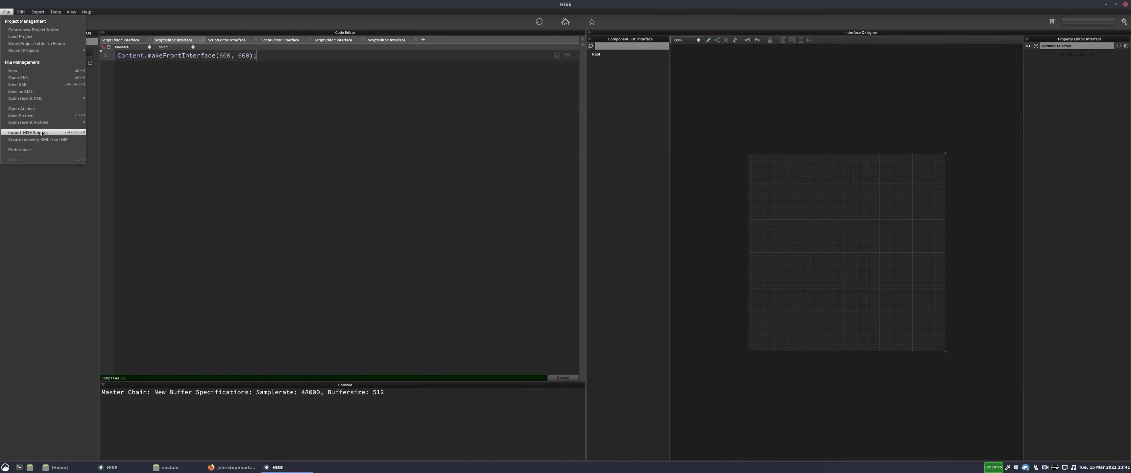
click(57, 131)
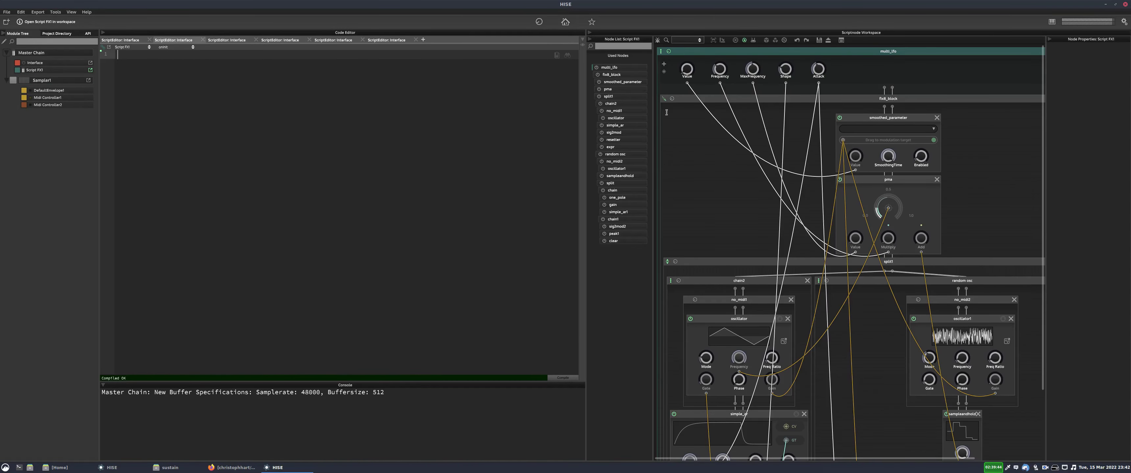
scroll(839, 154, down, 5)
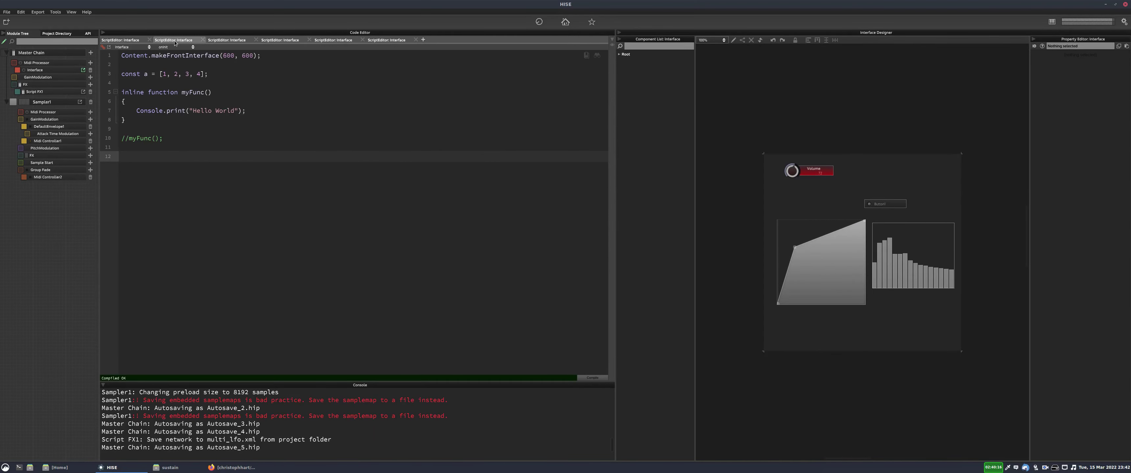
Look through the Interface script's onNoteOn, onNoteOff, onController, onTimer and onControl callbacks, then return to onInit.
click(175, 47)
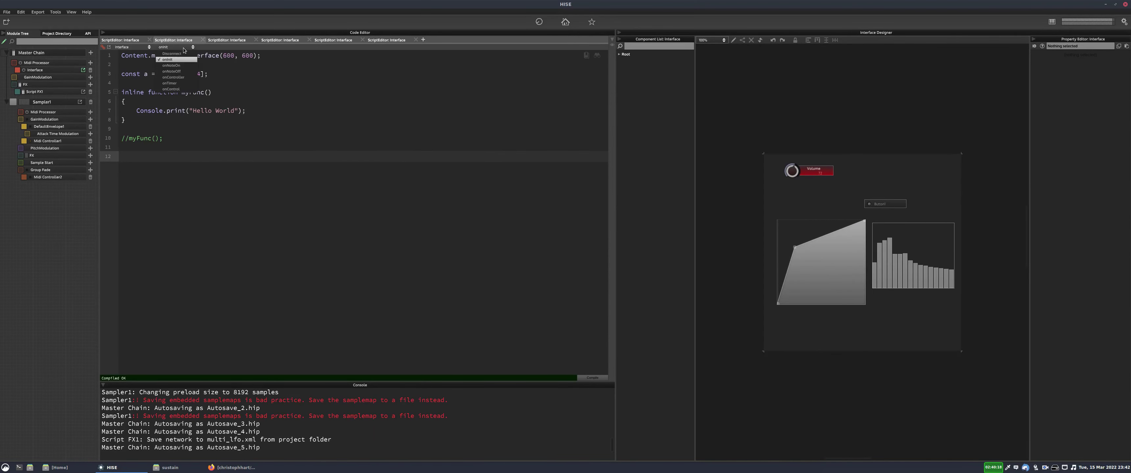
click(172, 65)
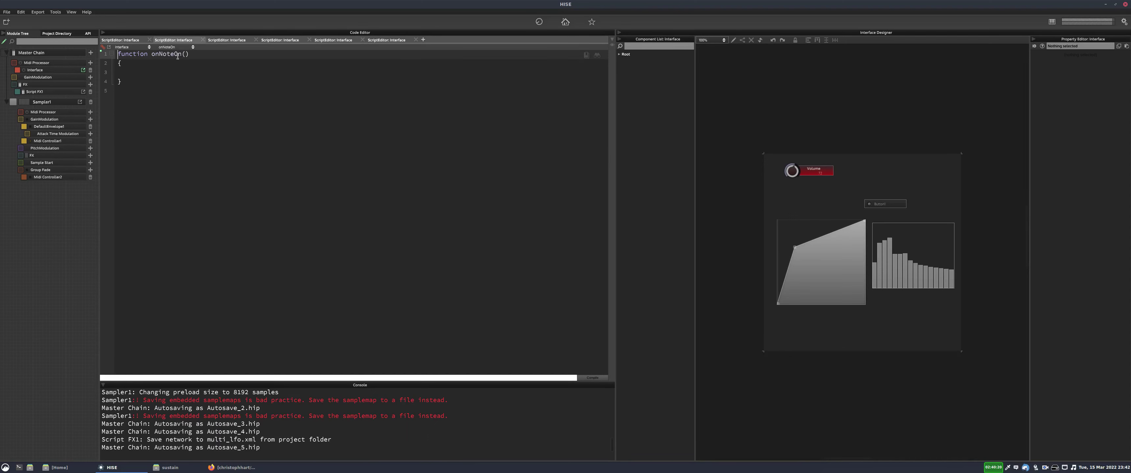
click(178, 47)
click(178, 71)
click(176, 47)
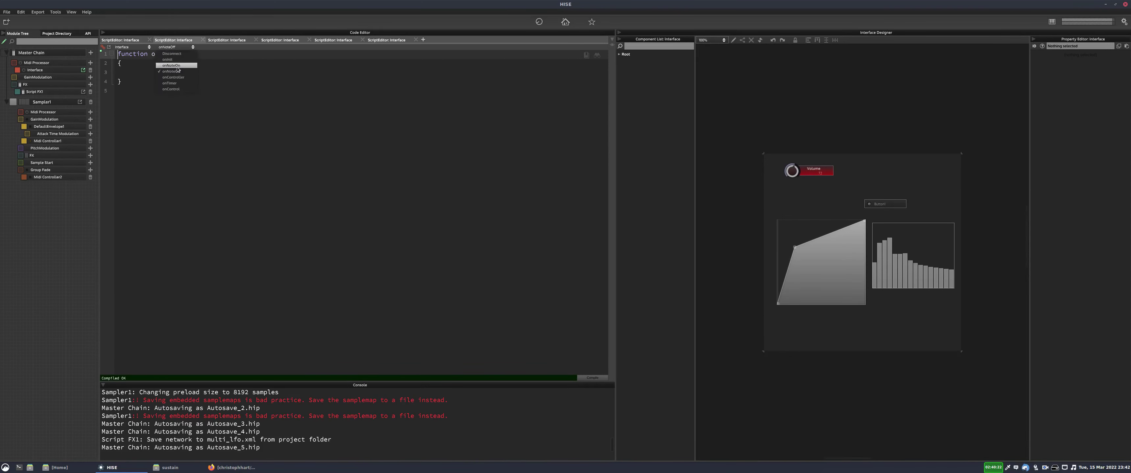
click(173, 77)
click(176, 47)
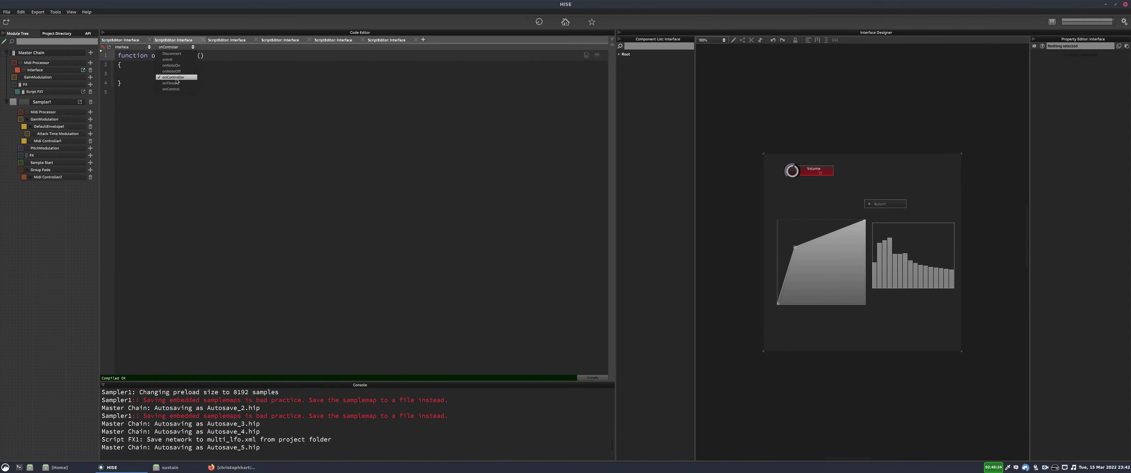
click(172, 83)
click(178, 47)
click(171, 89)
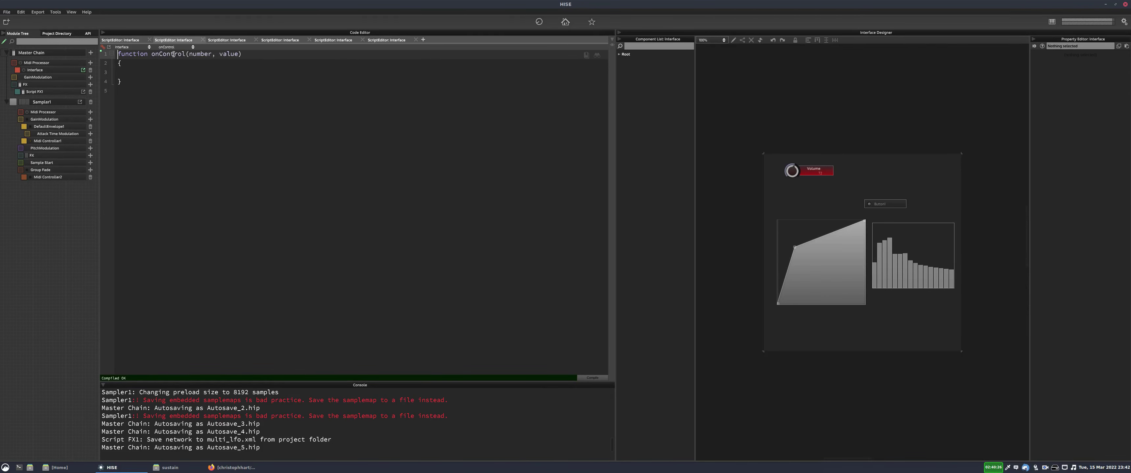
click(178, 48)
click(181, 59)
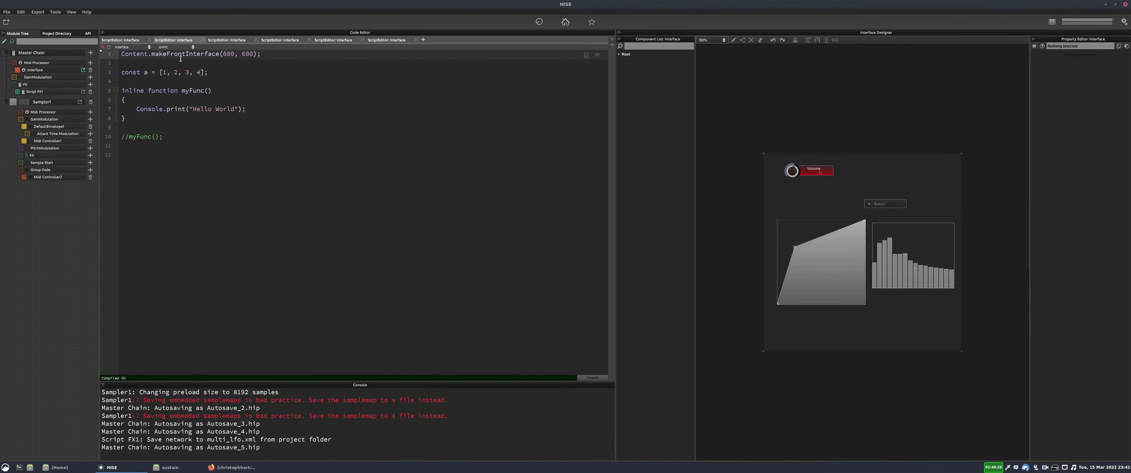
click(198, 62)
View the export options, then examine VST3 Support in the project settings by toggling it off and on, and cancel the settings.
click(38, 13)
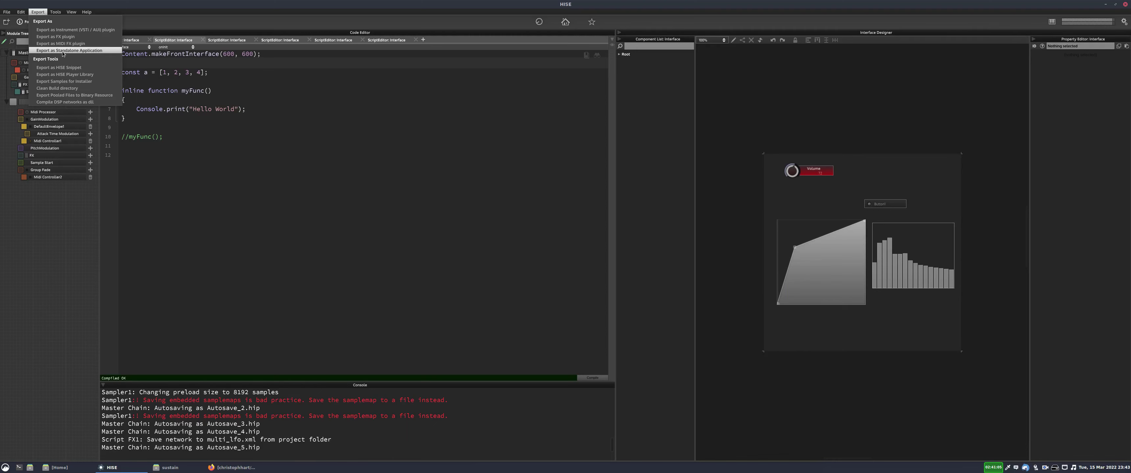
click(238, 65)
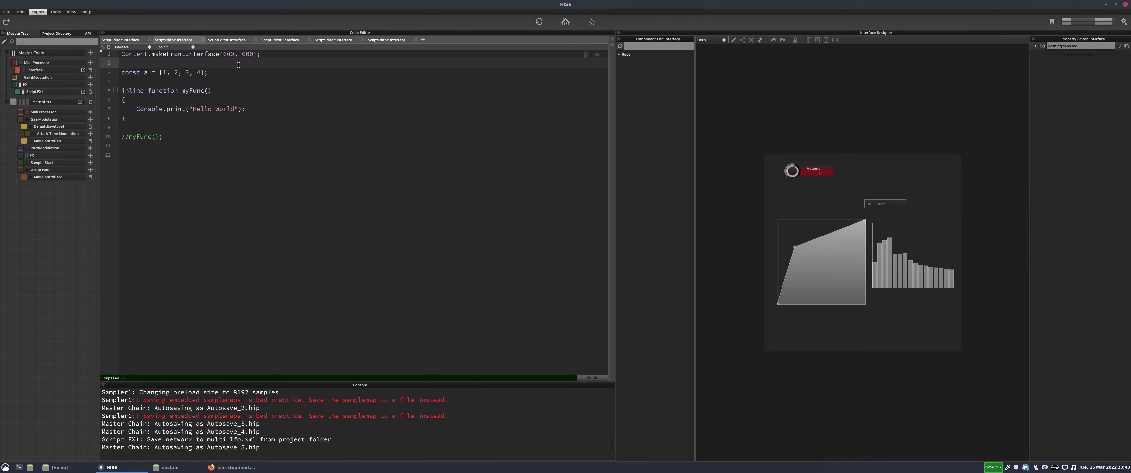
click(1124, 21)
scroll(520, 217, down, 10)
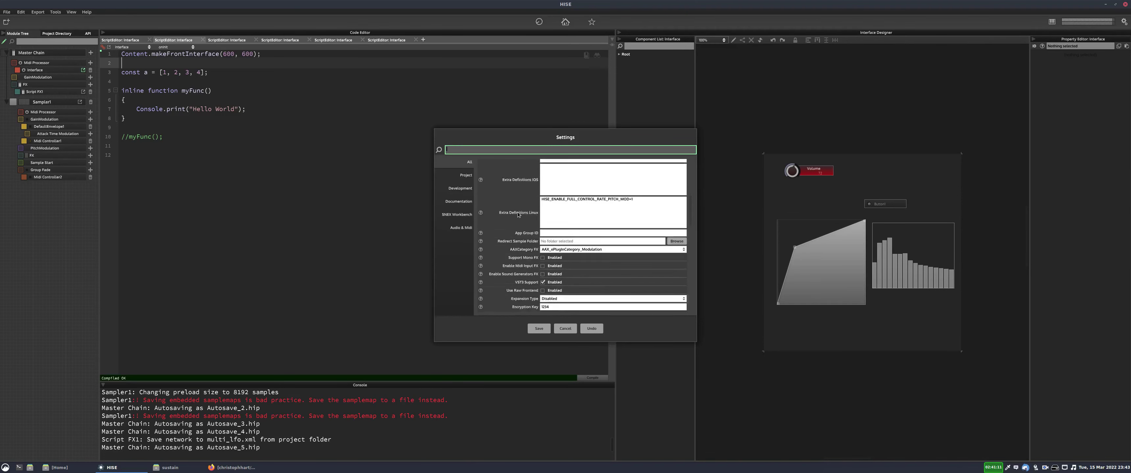
click(543, 240)
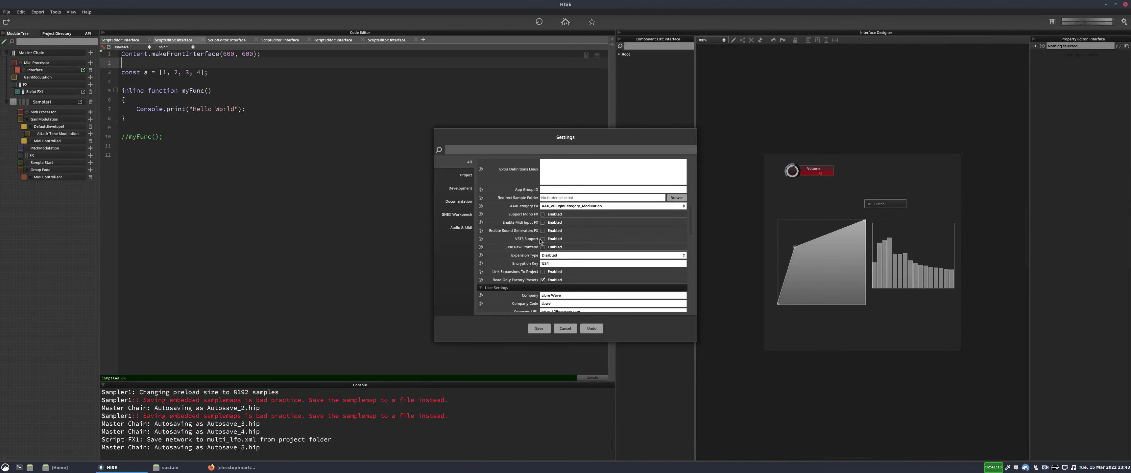
click(543, 239)
click(569, 330)
click(396, 111)
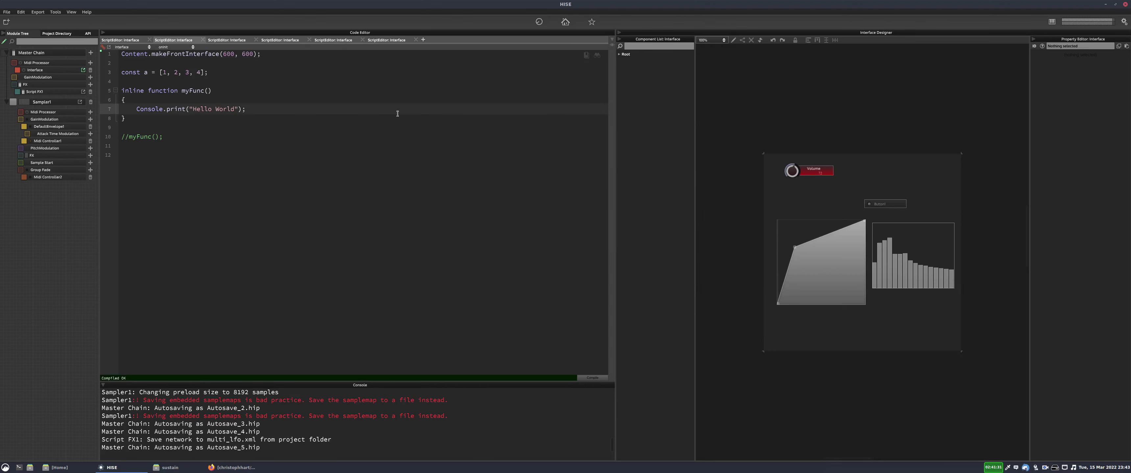
Open the recent Sofia Woodwinds project file, discarding the current preset.
click(6, 12)
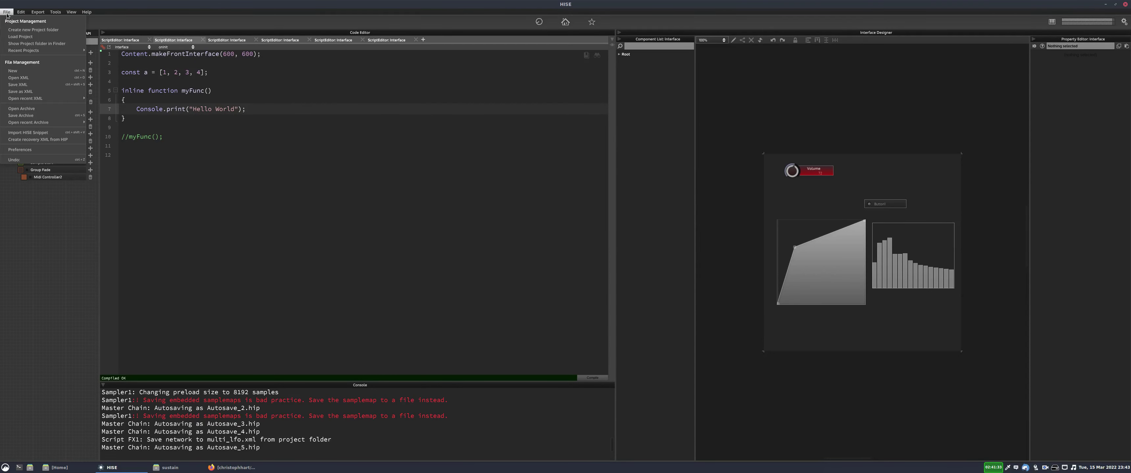
click(26, 99)
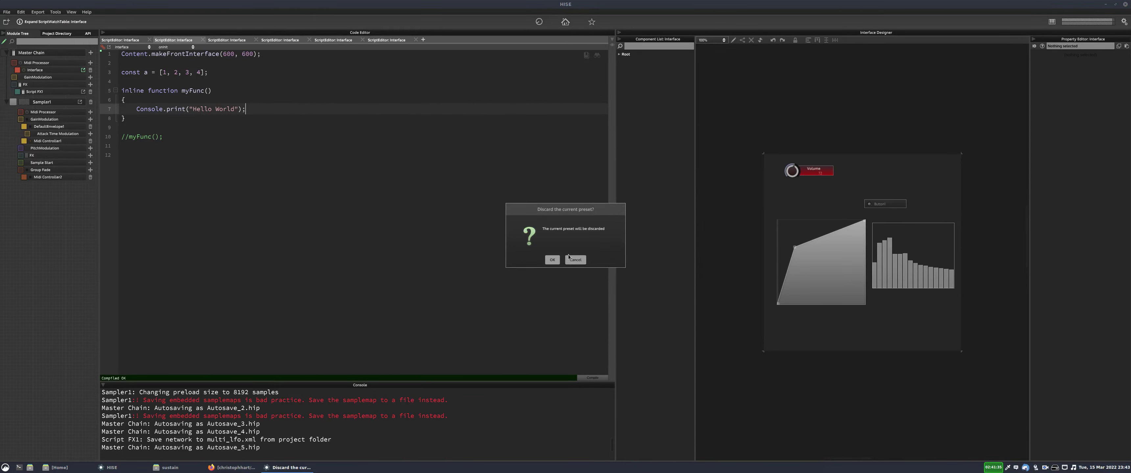
click(552, 261)
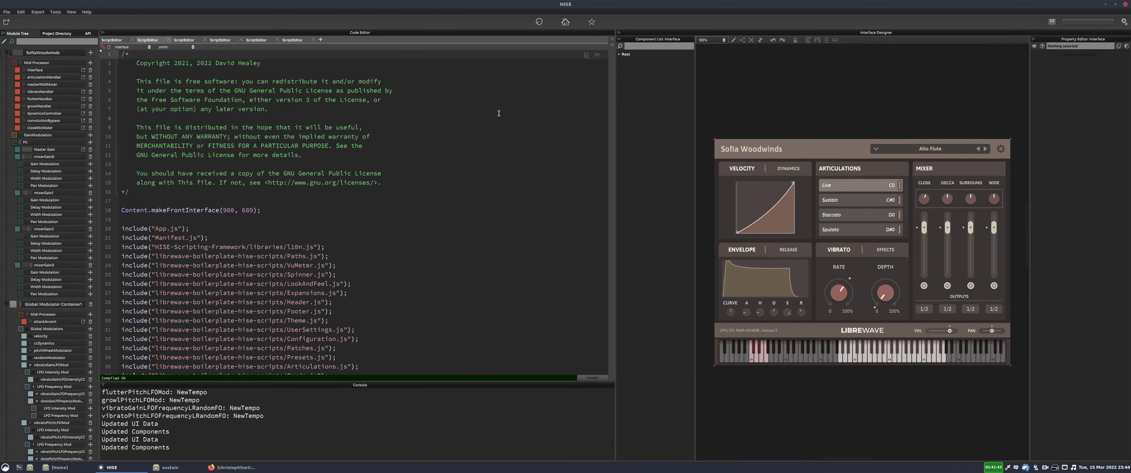
Load the Clarinet I preset from the Clarinets bank in the instrument's preset browser.
click(932, 150)
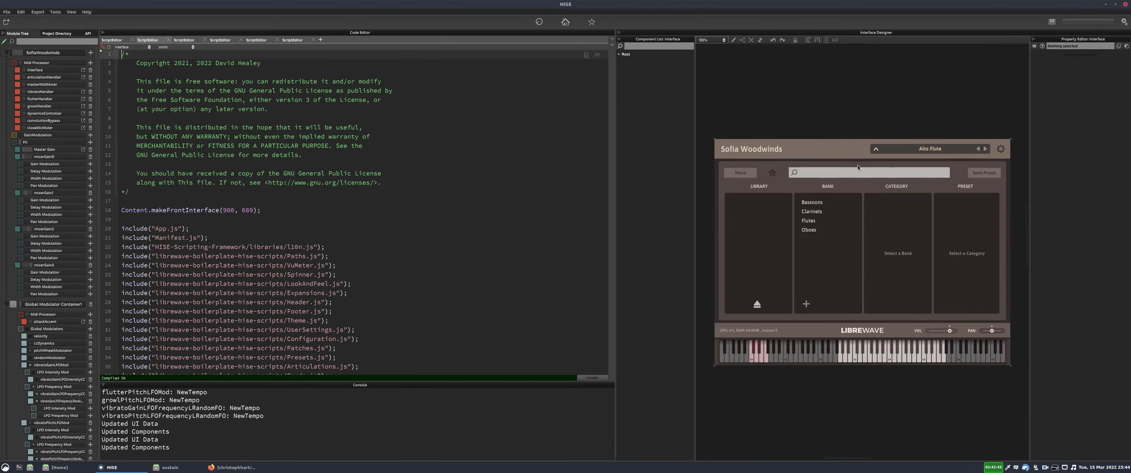
click(811, 212)
click(881, 220)
click(956, 211)
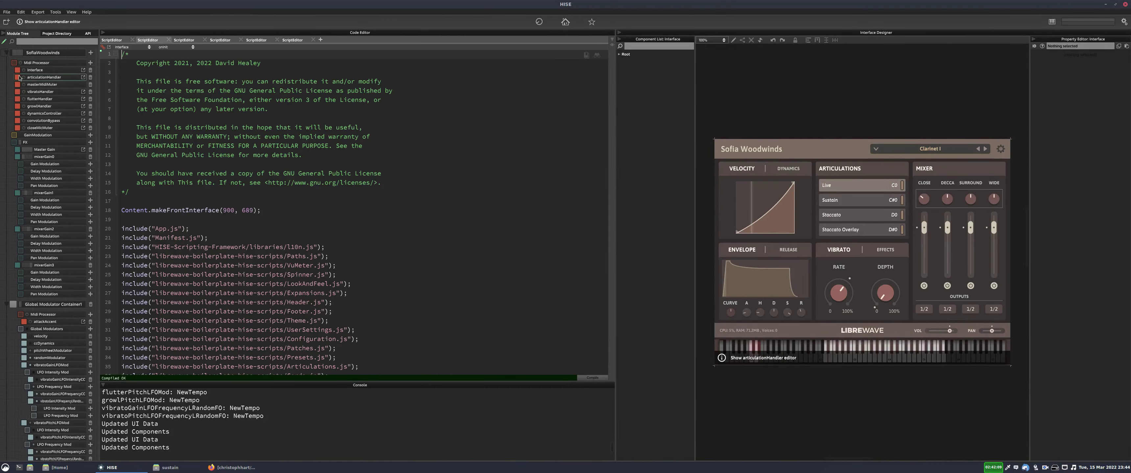
Switch off module tree editing and open the SofiaWoodwinds container's editor.
click(3, 42)
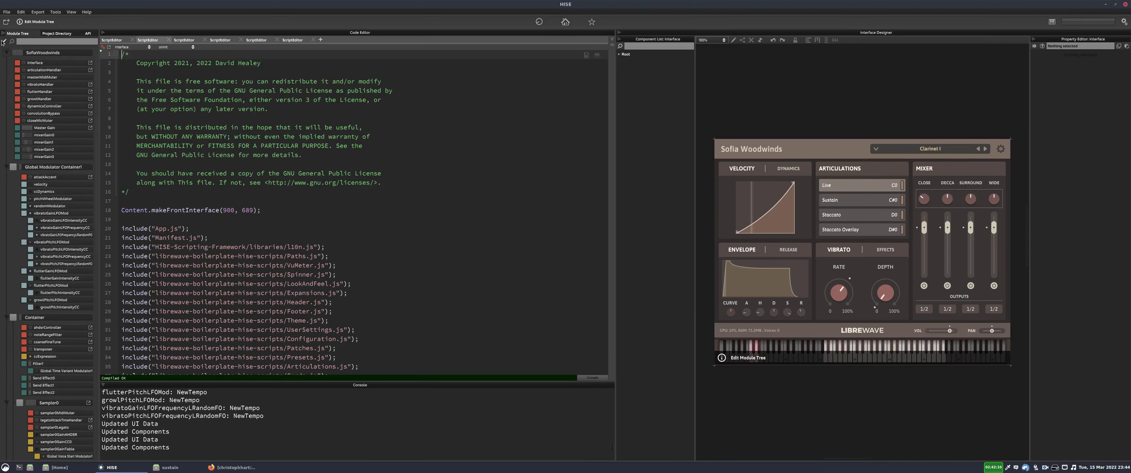
click(95, 56)
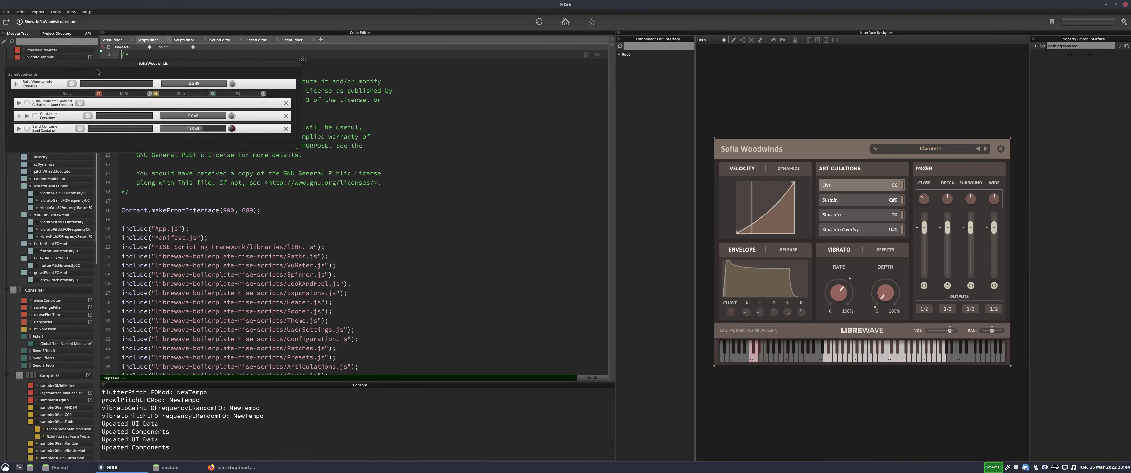
Close the SofiaWoodwinds container's editor and collapse Global Modulator Container1, Container and the four samplers in the module tree.
click(302, 60)
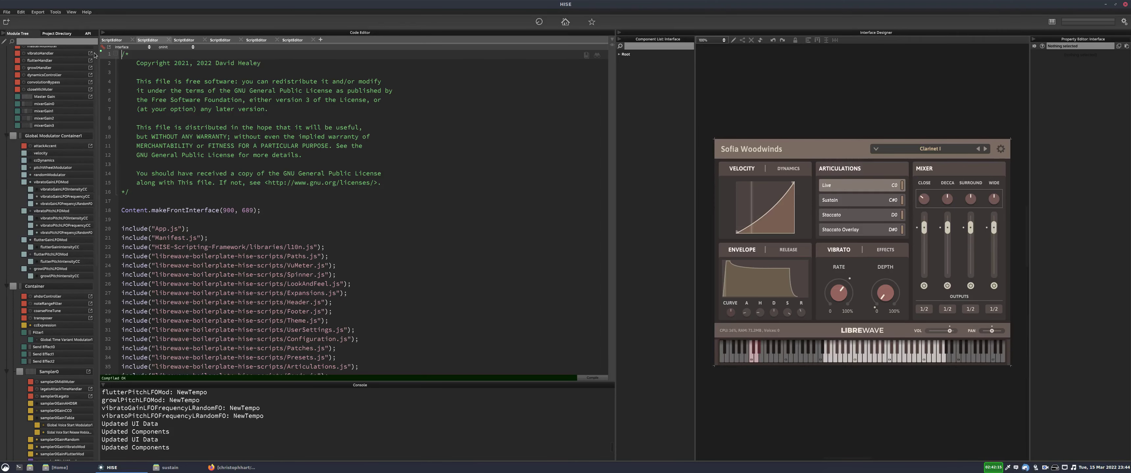
scroll(97, 73, down, 1)
scroll(97, 72, up, 1)
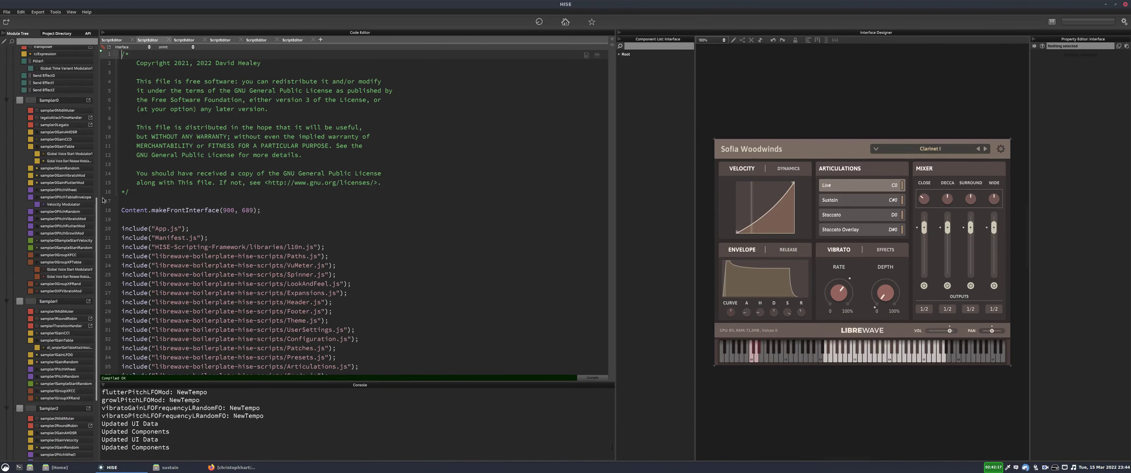
scroll(52, 132, up, 1)
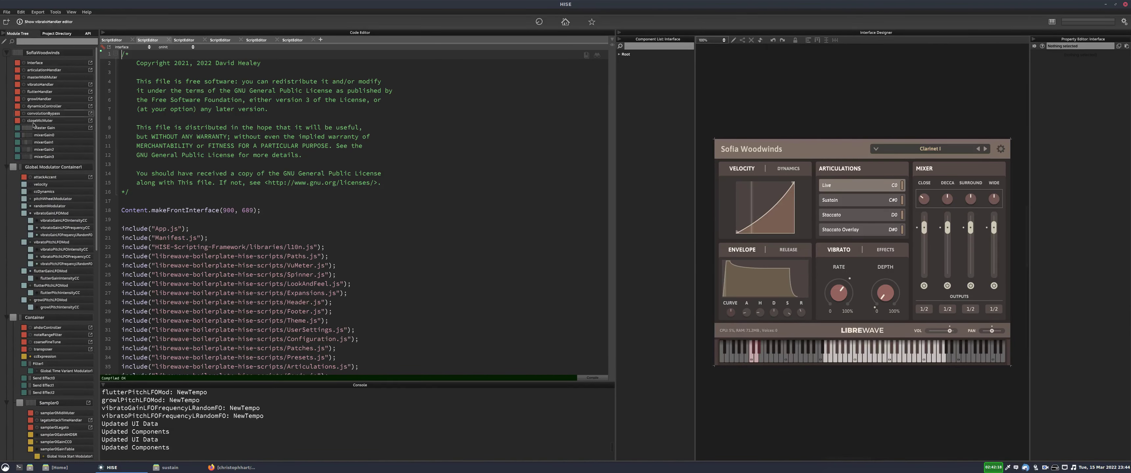
click(6, 167)
click(7, 180)
click(6, 194)
click(6, 206)
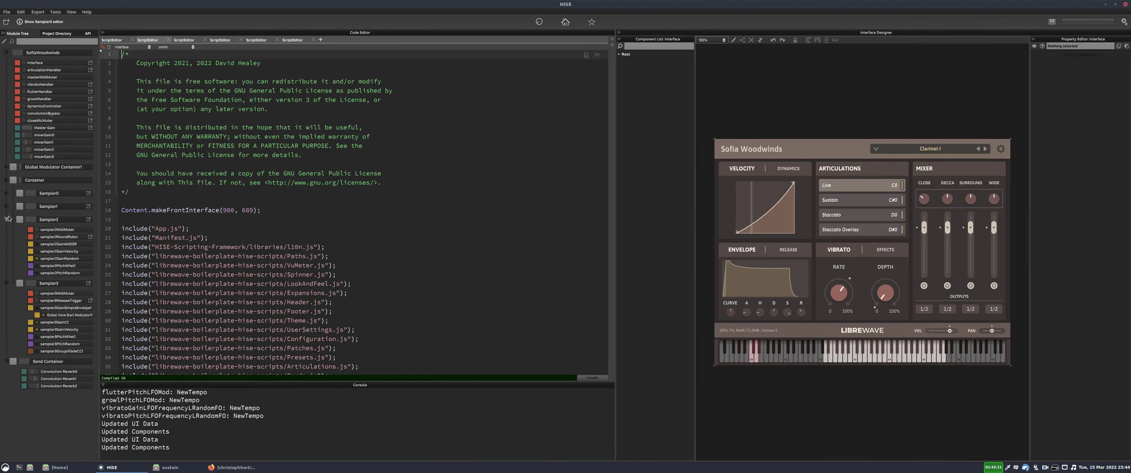
click(6, 220)
click(7, 233)
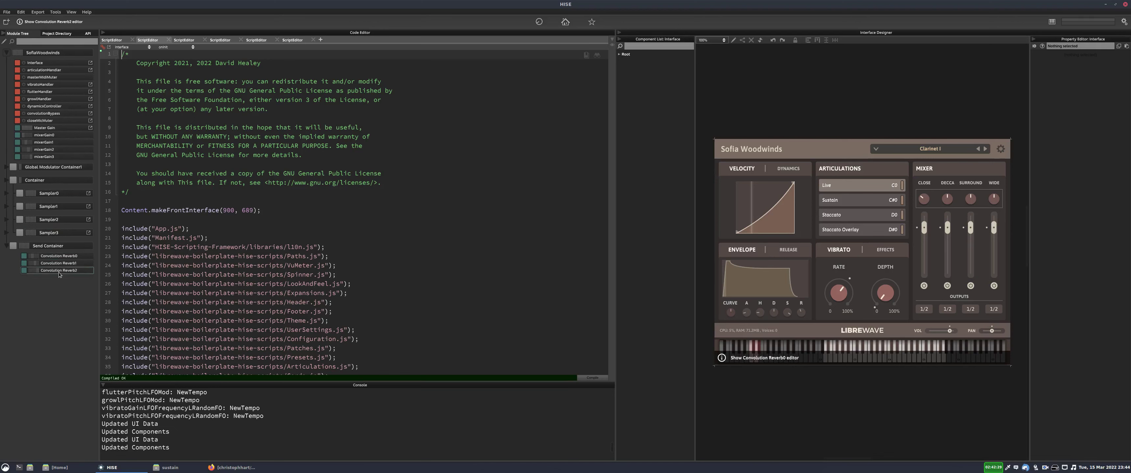
Examine the include statements for the boilerplate scripts below Content.makeFrontInterface in the interface script.
click(171, 219)
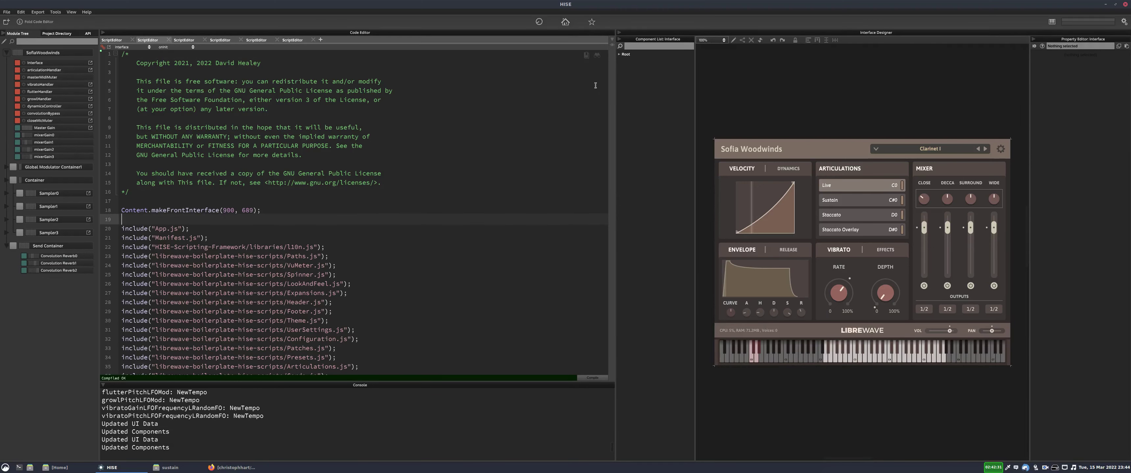
scroll(483, 198, down, 4)
click(359, 308)
drag(359, 307, 126, 142)
click(268, 126)
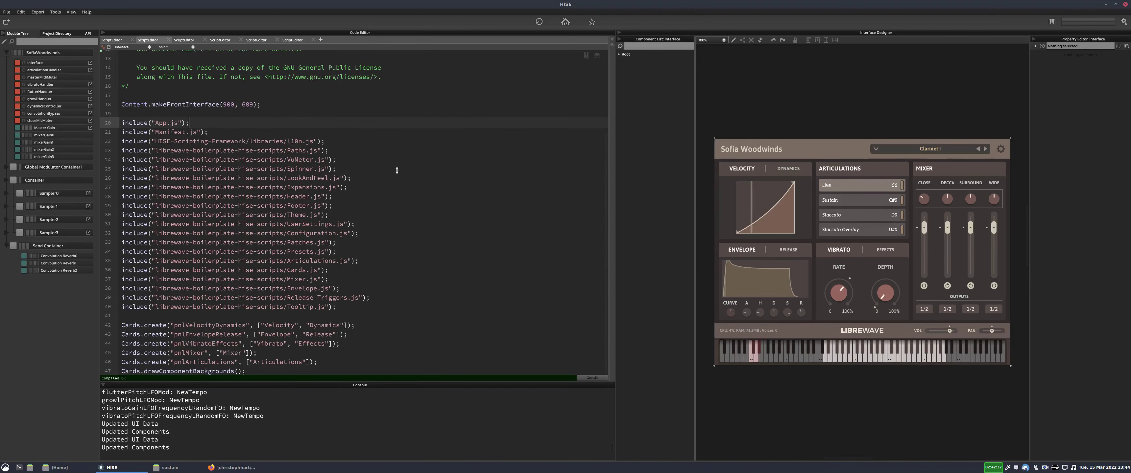
click(351, 159)
scroll(456, 176, up, 3)
Show the code minimap, open Configuration.js from the interface script's file list and go to its Modulators and Effects sections.
click(571, 76)
click(182, 47)
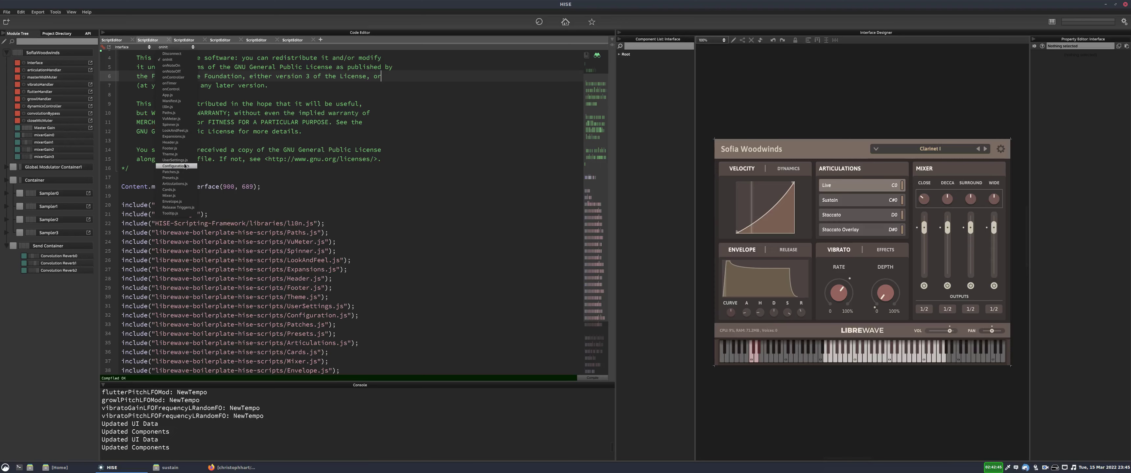
click(175, 166)
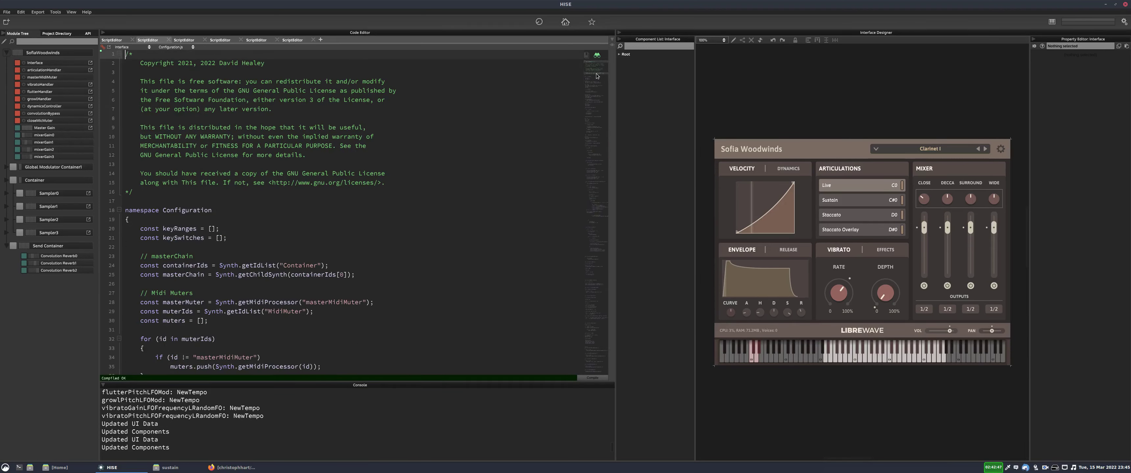
scroll(595, 110, down, 11)
mouse_move(596, 110)
mouse_down()
mouse_move(595, 84)
mouse_move(598, 306)
mouse_move(596, 115)
mouse_up()
Enable the minimap's hover preview, and try the Normal Width setting before returning to Small Width.
right_click(597, 115)
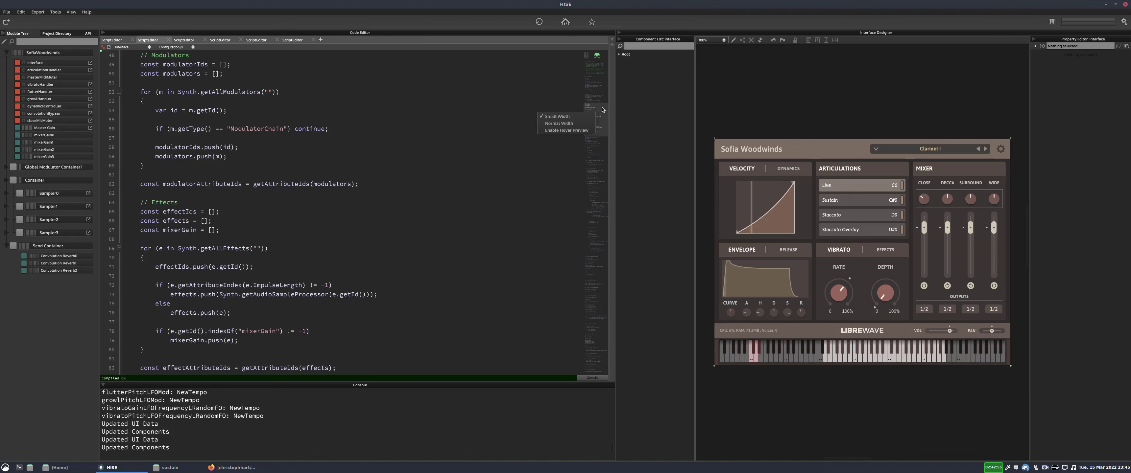
click(566, 130)
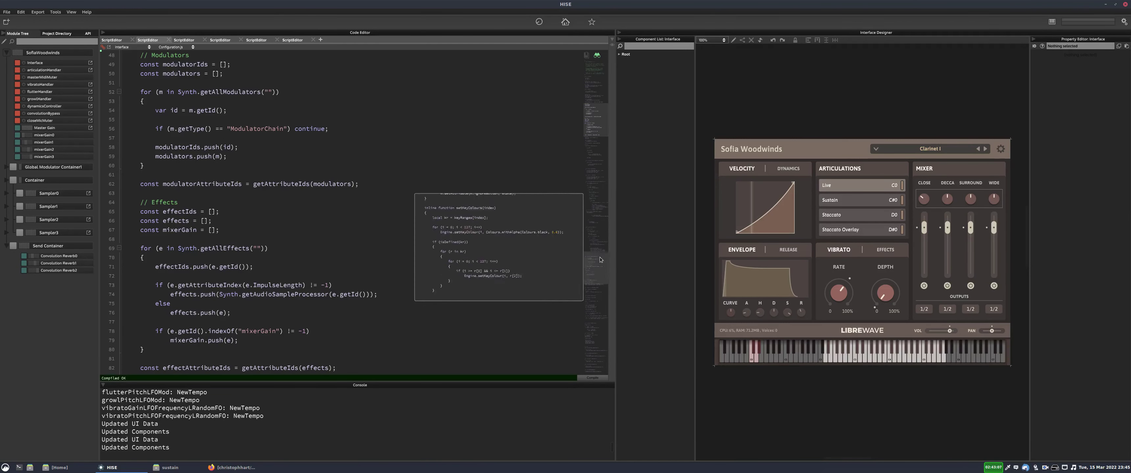
right_click(593, 112)
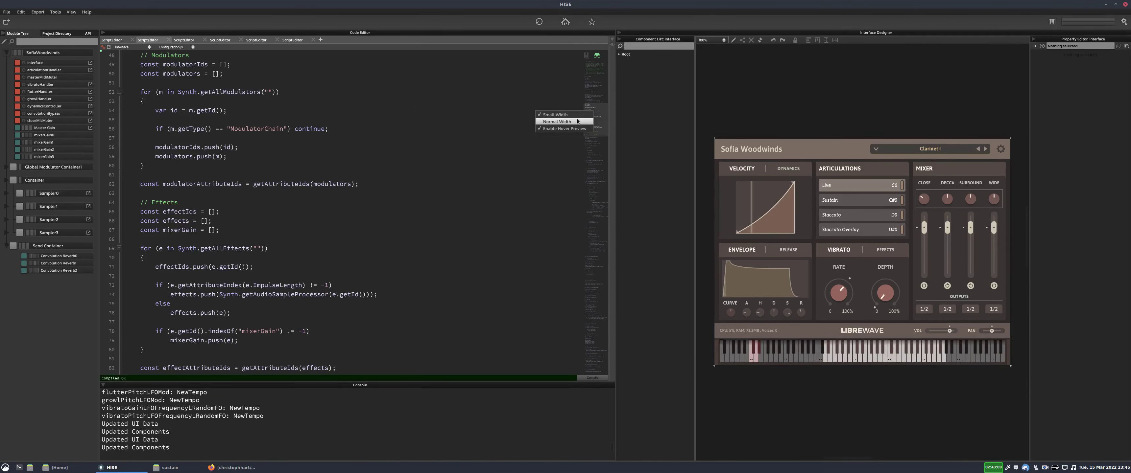
click(577, 121)
right_click(575, 118)
click(574, 118)
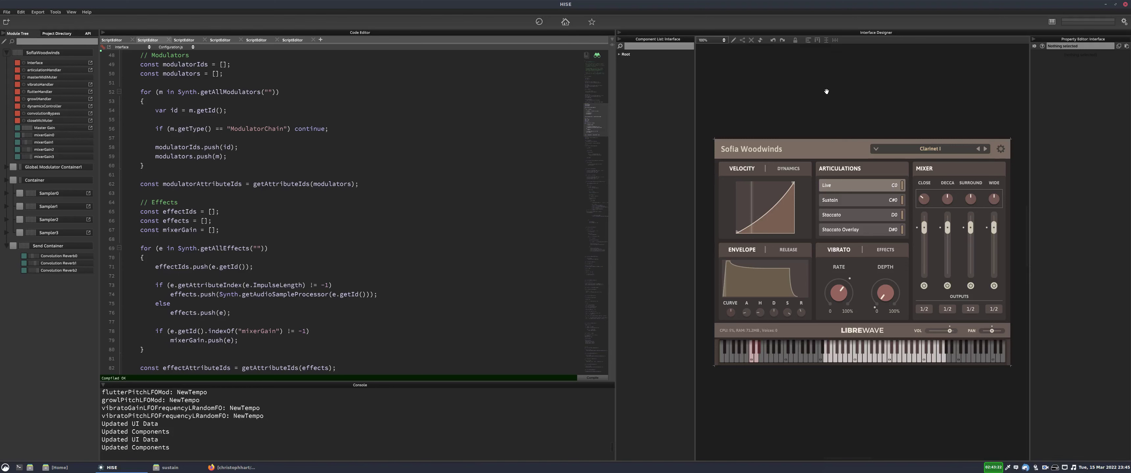
Try the Staccato articulation and return to Live, and lower the Close mixer fader before resetting it.
click(856, 217)
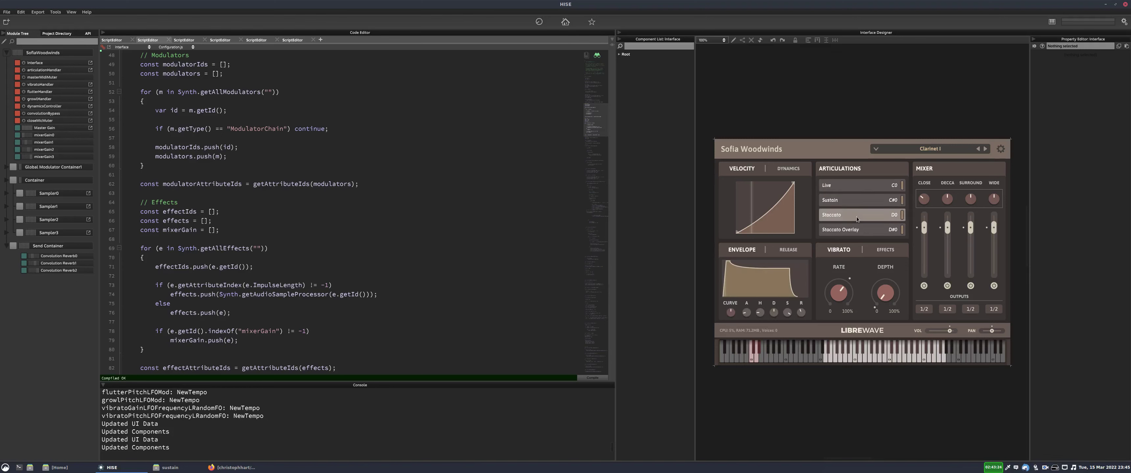
click(850, 187)
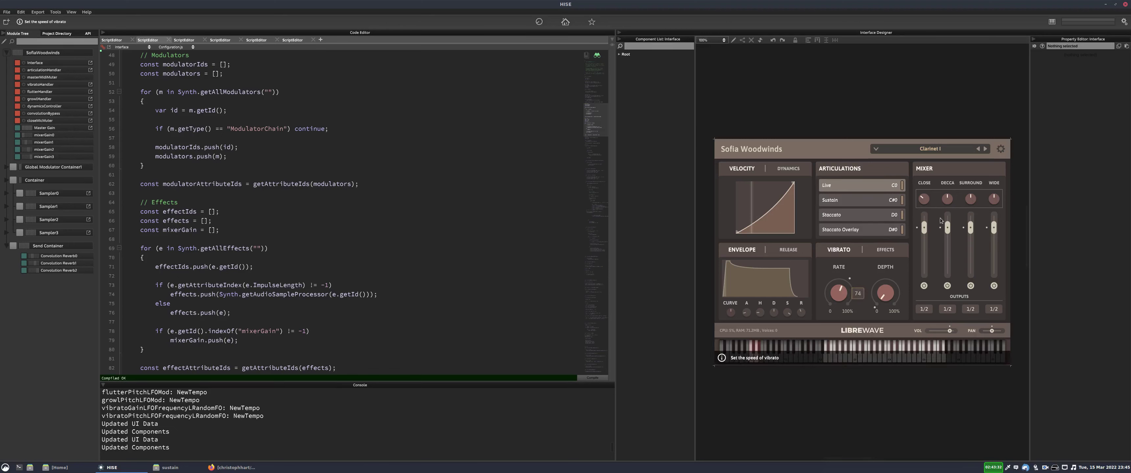
mouse_move(924, 227)
mouse_down()
mouse_move(924, 246)
mouse_move(923, 237)
mouse_up()
double_click(923, 237)
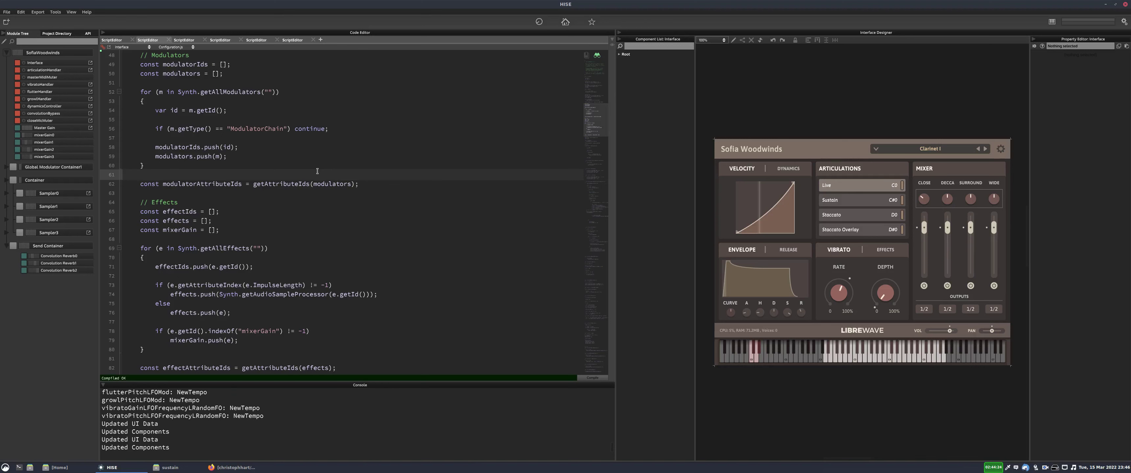
click(362, 195)
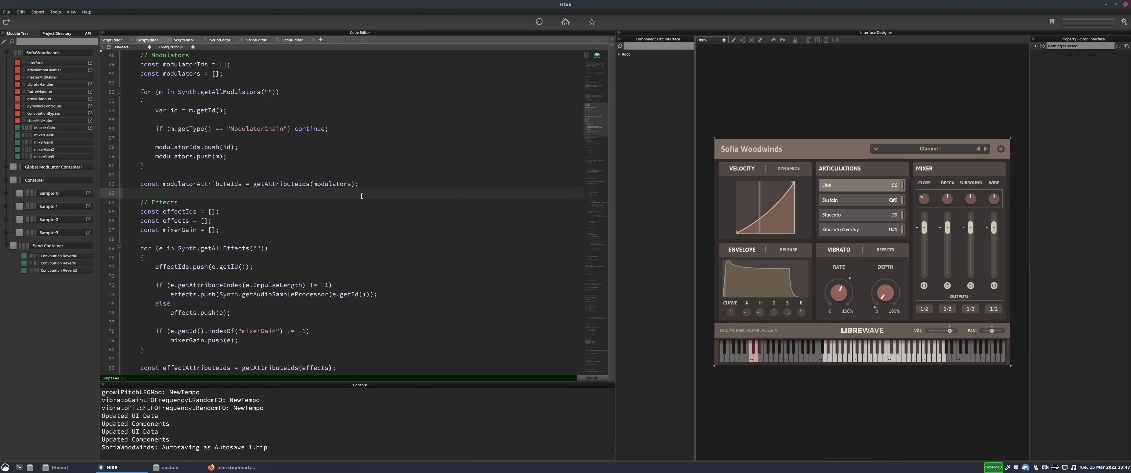